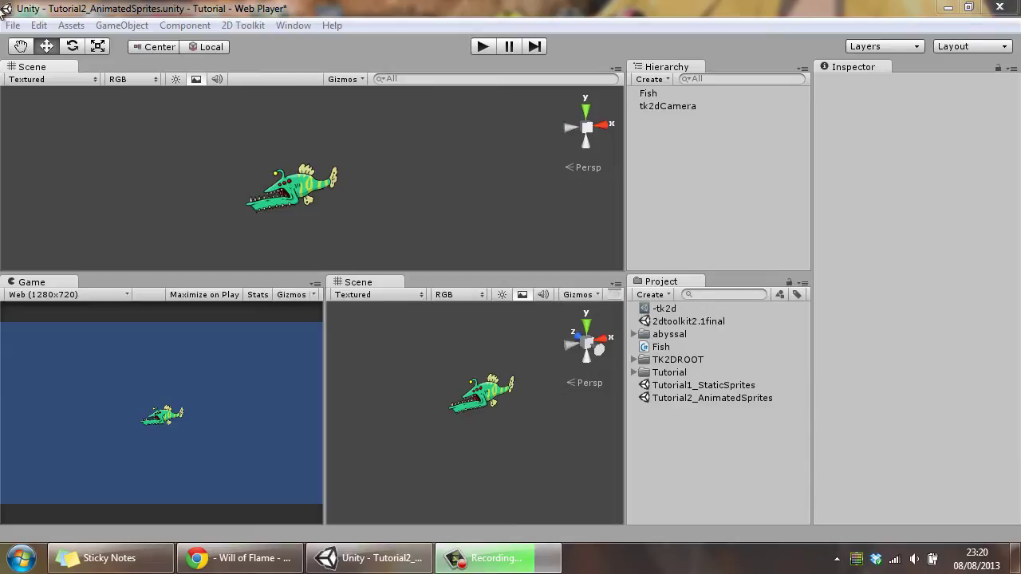
- Create a tk2d Sprite Animation asset in the Tutorial folder and name it FishAnimation
{"action": "left_click", "coordinate": [72, 25]}
{"action": "mouse_move", "coordinate": [87, 47]}
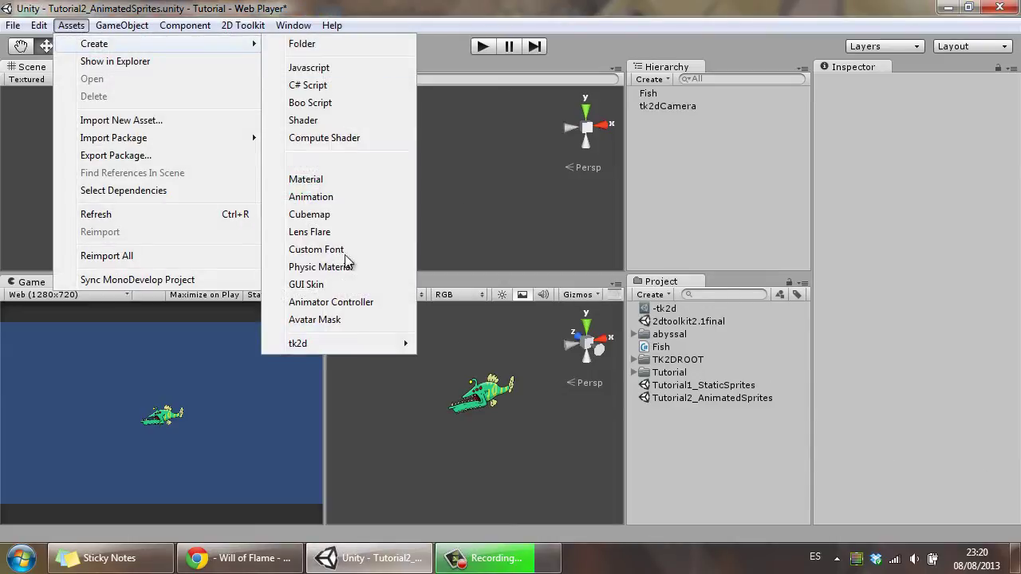
{"action": "mouse_move", "coordinate": [351, 344]}
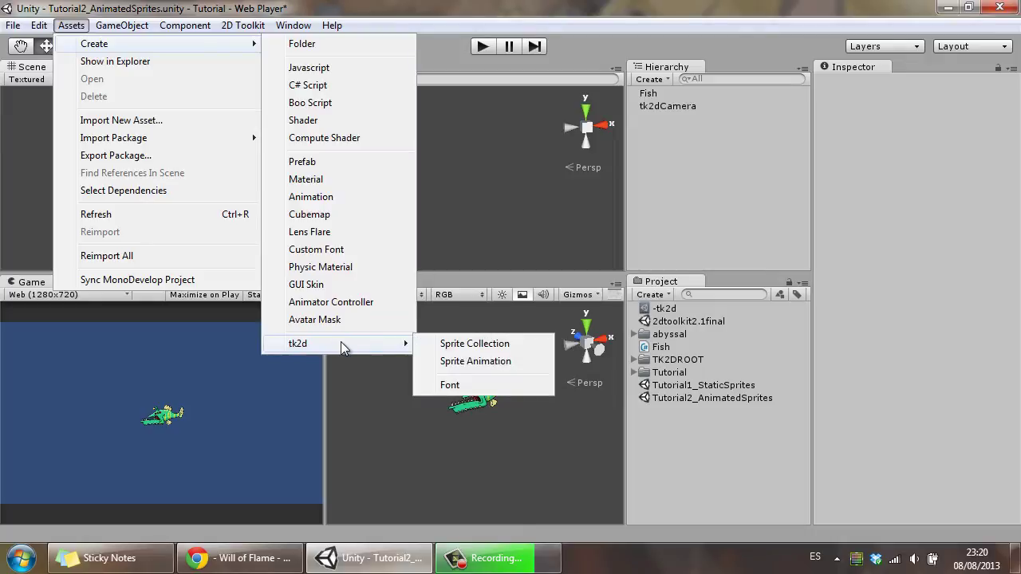
{"action": "left_click", "coordinate": [475, 362]}
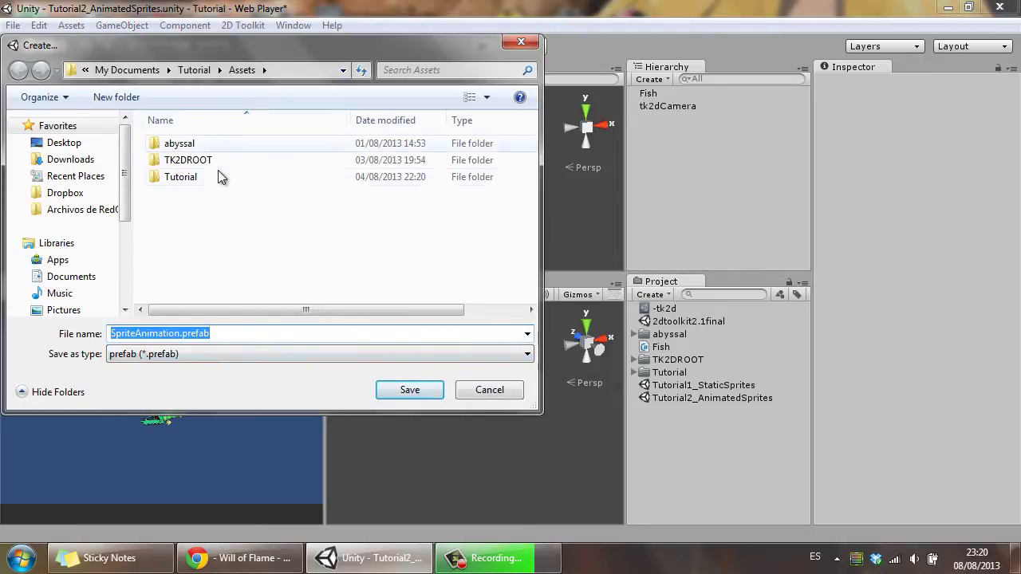
{"action": "double_click", "coordinate": [195, 188]}
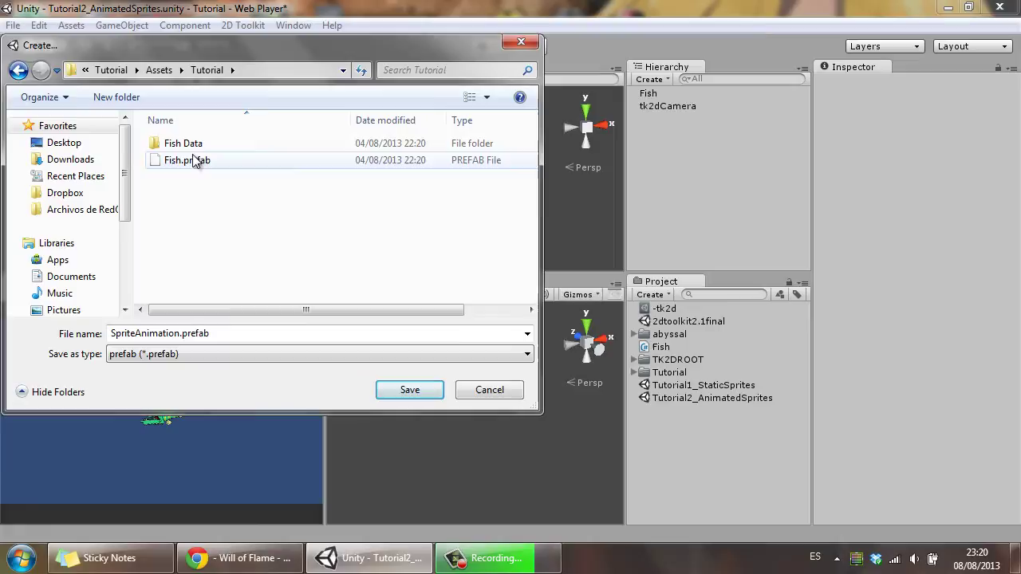
{"action": "left_click", "coordinate": [142, 333]}
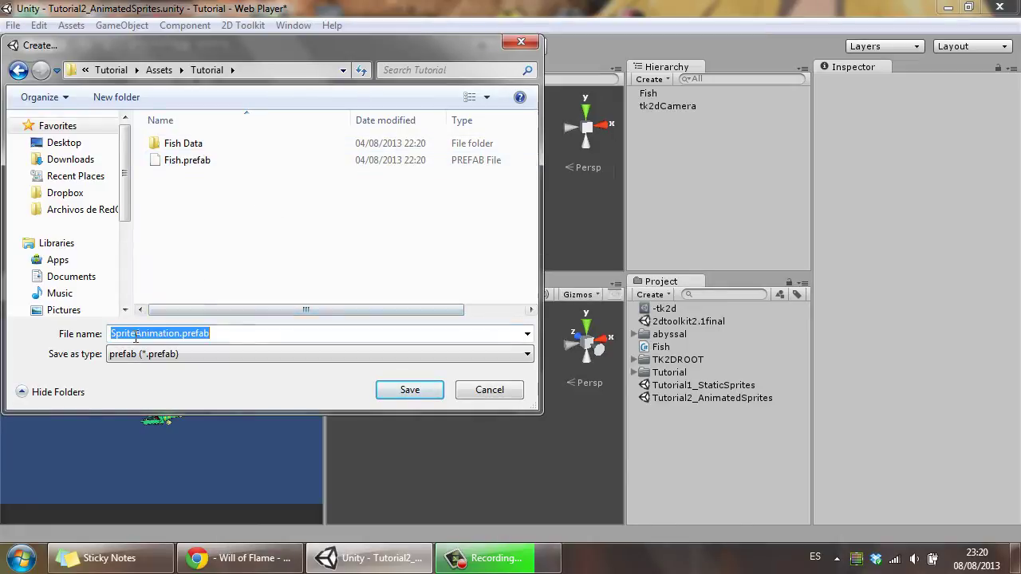
{"action": "left_click", "coordinate": [141, 333]}
{"action": "key", "text": "BackSpace"}
{"action": "key", "text": "BackSpace"}
{"action": "key", "text": "BackSpace"}
{"action": "key", "text": "BackSpace"}
{"action": "key", "text": "BackSpace"}
{"action": "key", "text": "BackSpace"}
{"action": "type", "text": "F"}
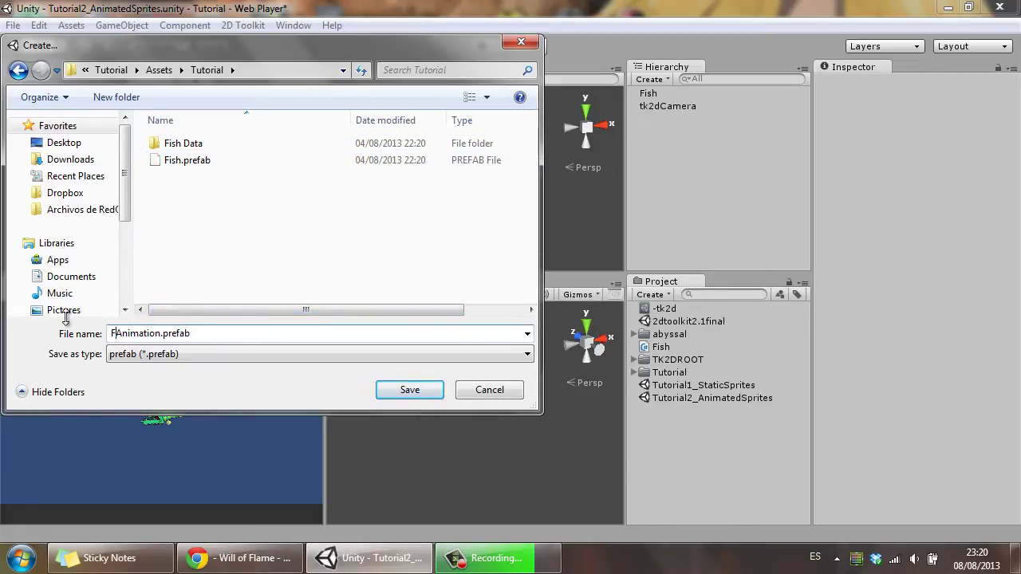
{"action": "type", "text": "ish"}
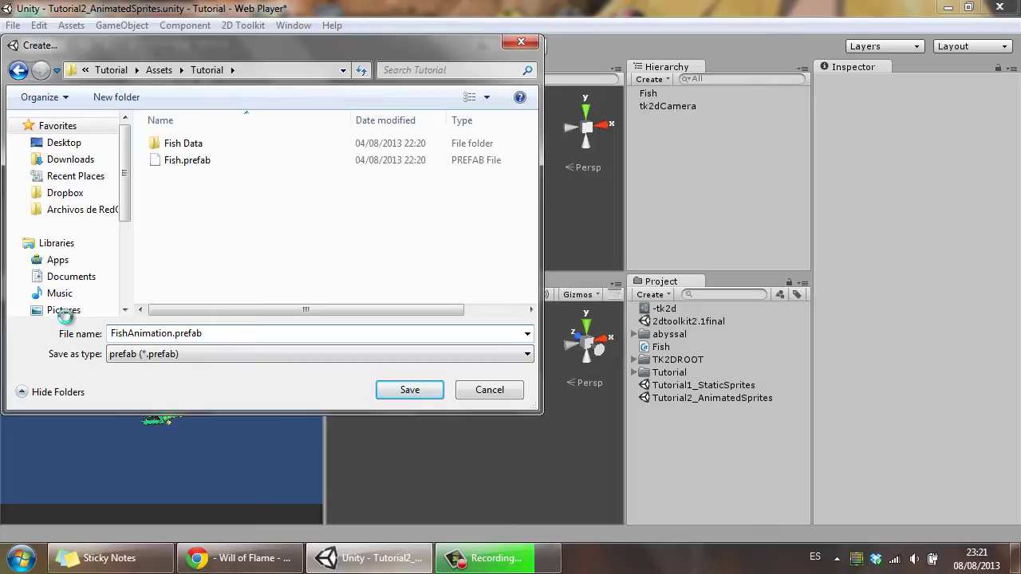
{"action": "key", "text": "Return"}
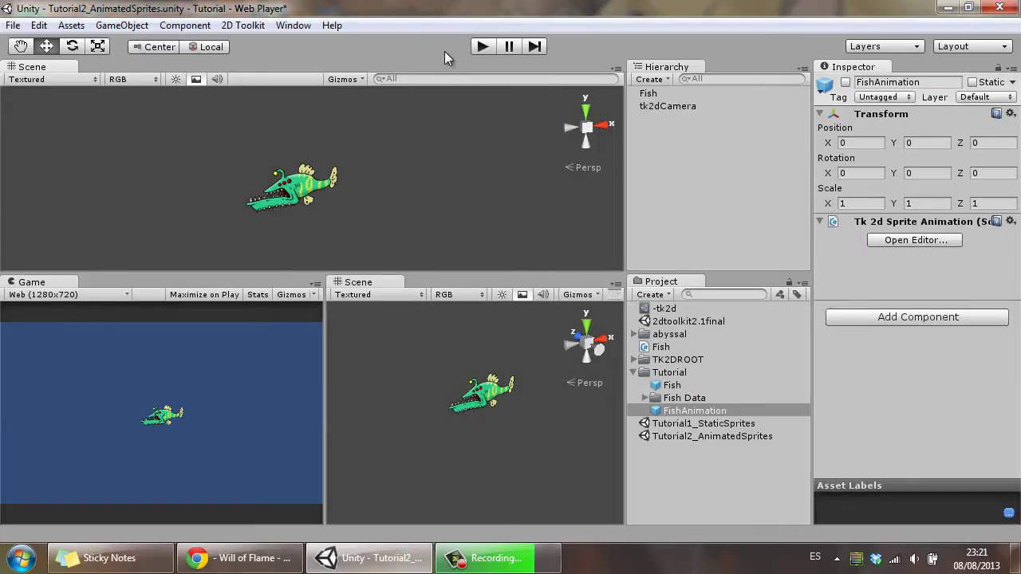
- In the sprite animation editor, add a new clip named FishSwimming
{"action": "left_click", "coordinate": [908, 240]}
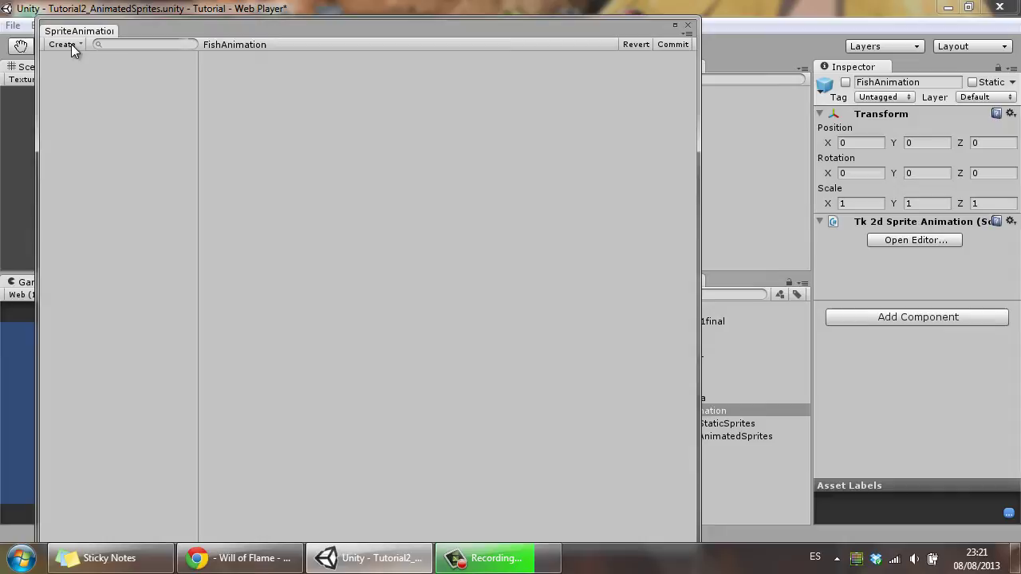
{"action": "left_click", "coordinate": [71, 44]}
{"action": "left_click", "coordinate": [78, 63]}
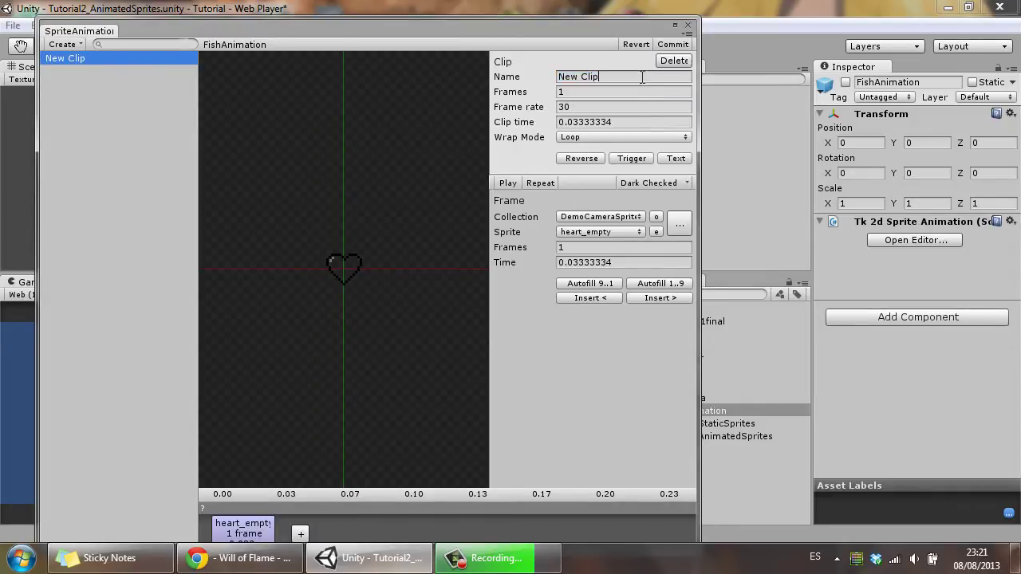
{"action": "type", "text": "FishSwimming"}
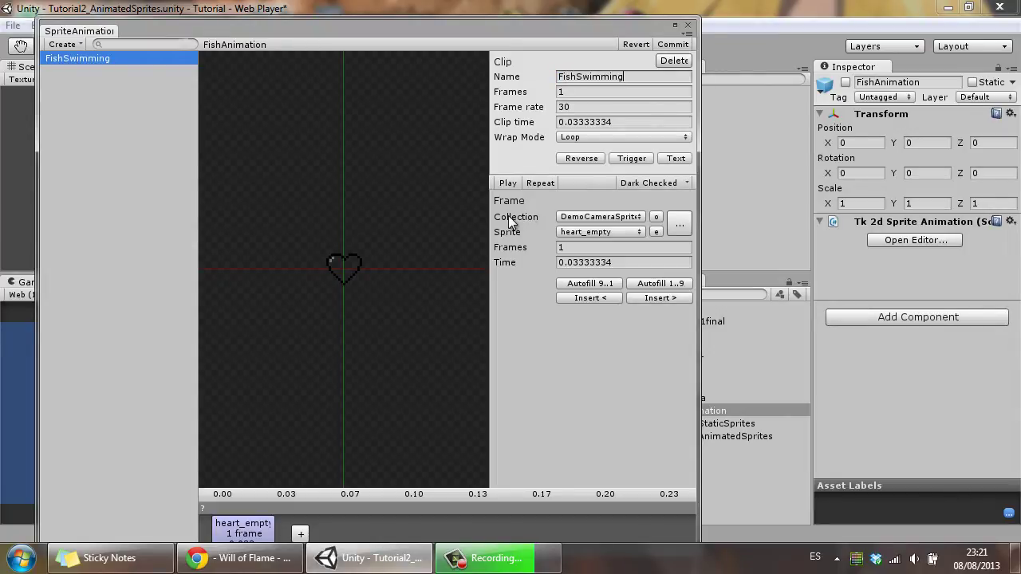
- Set the clip's frame to the abyssal_swim_01 sprite from the Fish collection
{"action": "left_click", "coordinate": [601, 217]}
{"action": "left_click", "coordinate": [602, 301]}
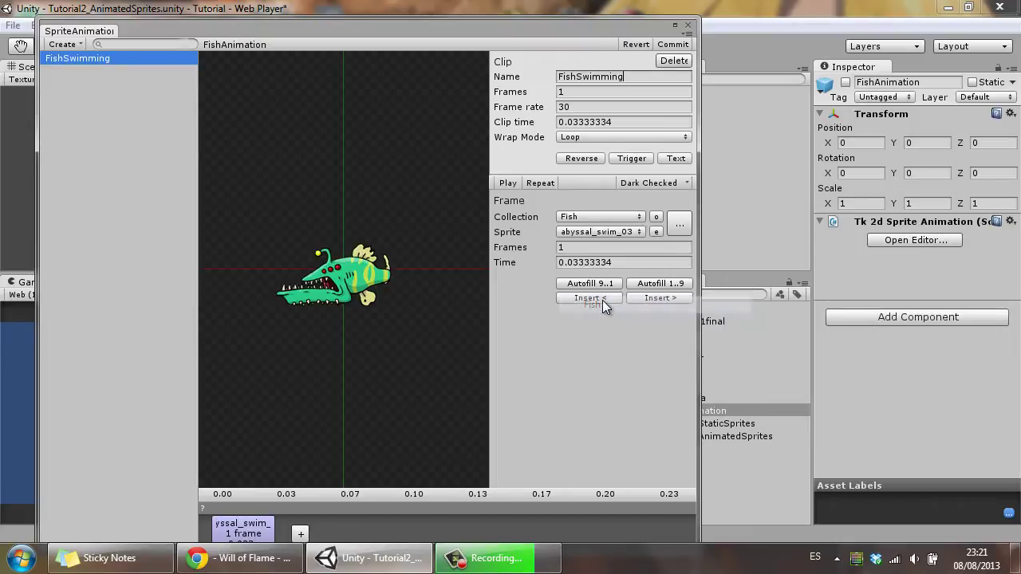
{"action": "left_click", "coordinate": [684, 227]}
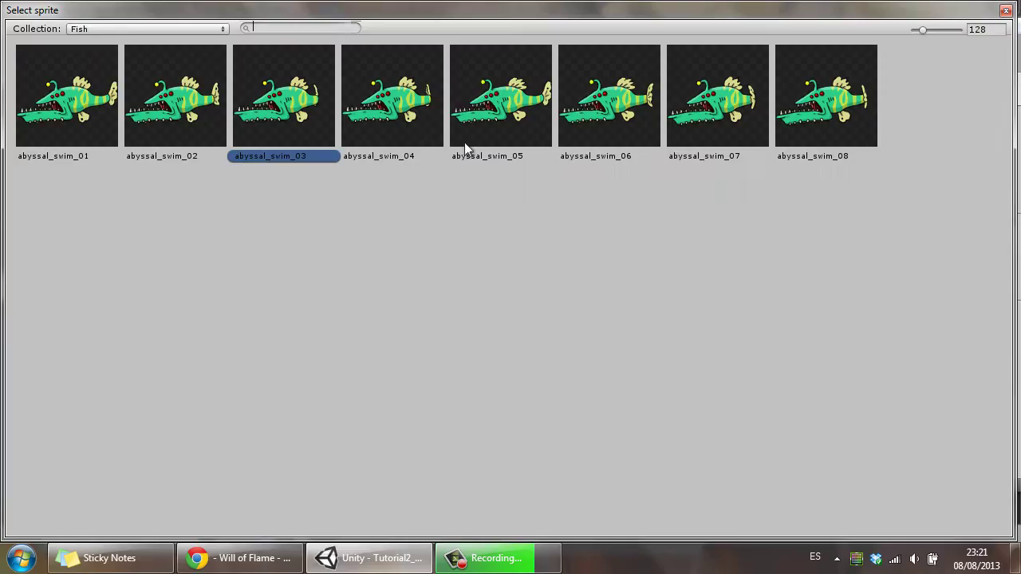
{"action": "left_click", "coordinate": [80, 91]}
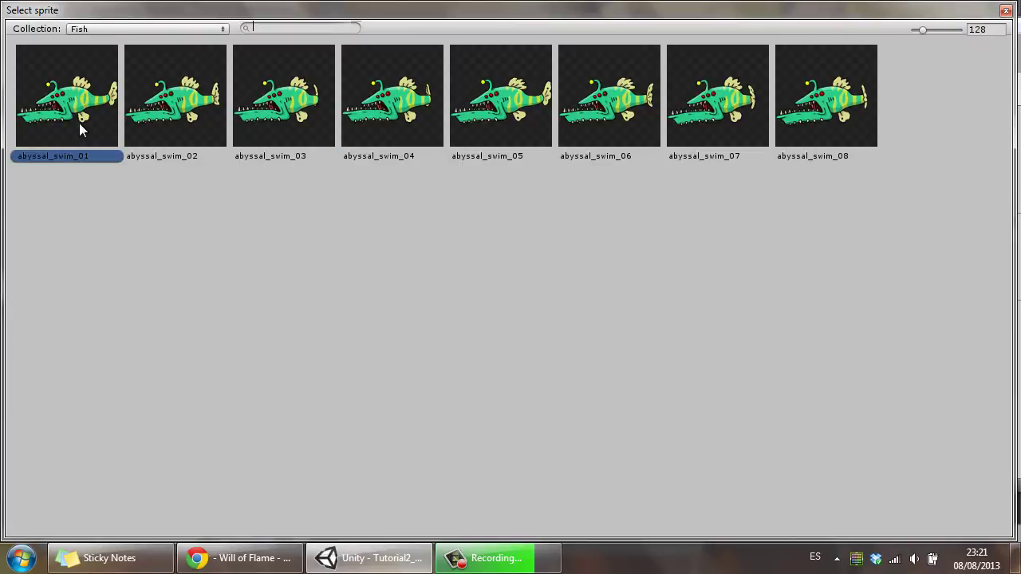
{"action": "double_click", "coordinate": [79, 123]}
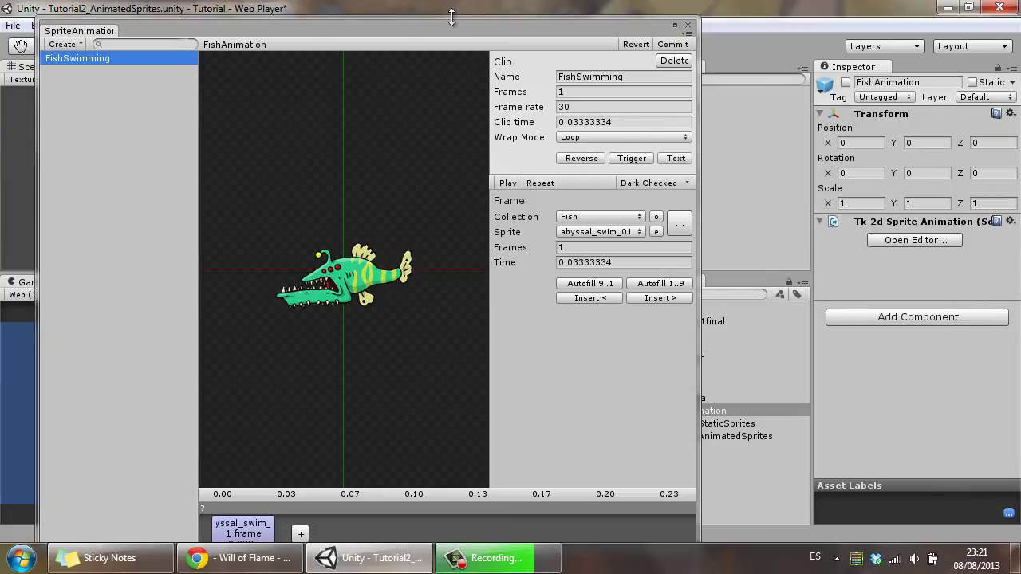
- Add four test frames to FishSwimming, then delete them back down to one frame
{"action": "left_click_drag", "start_coordinate": [452, 32], "coordinate": [469, 43]}
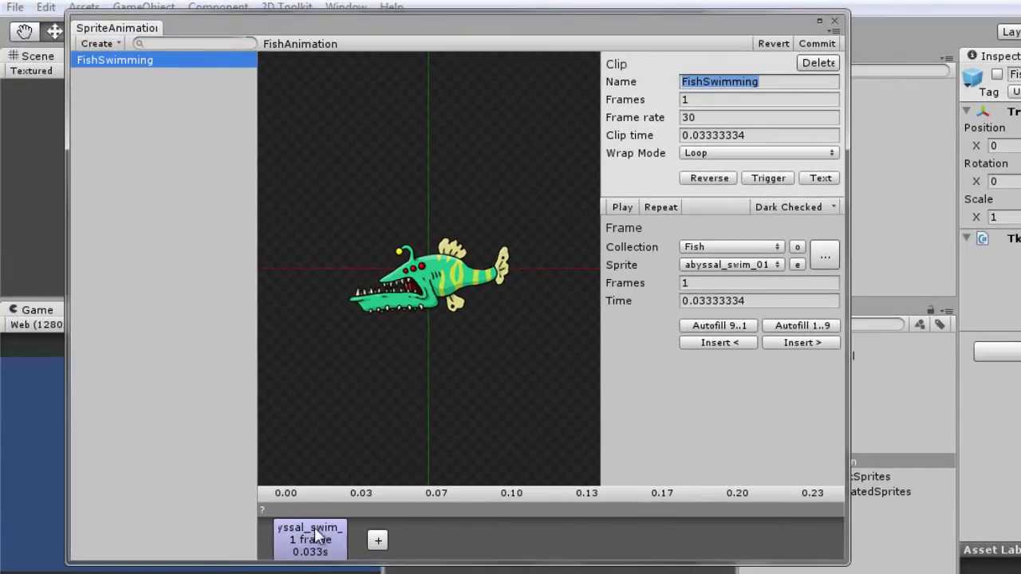
{"action": "left_click", "coordinate": [378, 540]}
{"action": "left_click", "coordinate": [453, 541]}
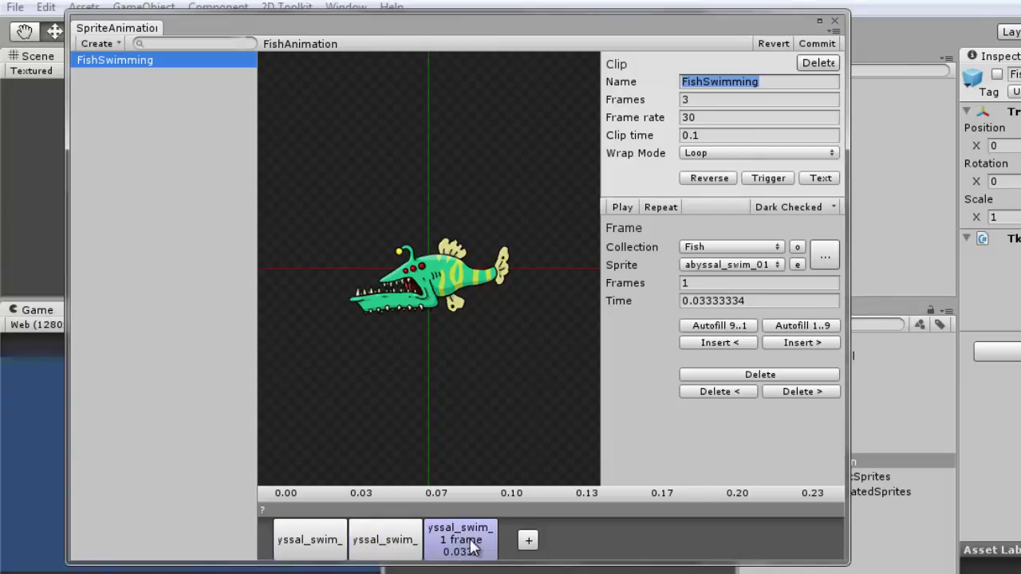
{"action": "left_click", "coordinate": [528, 542]}
{"action": "left_click", "coordinate": [602, 541]}
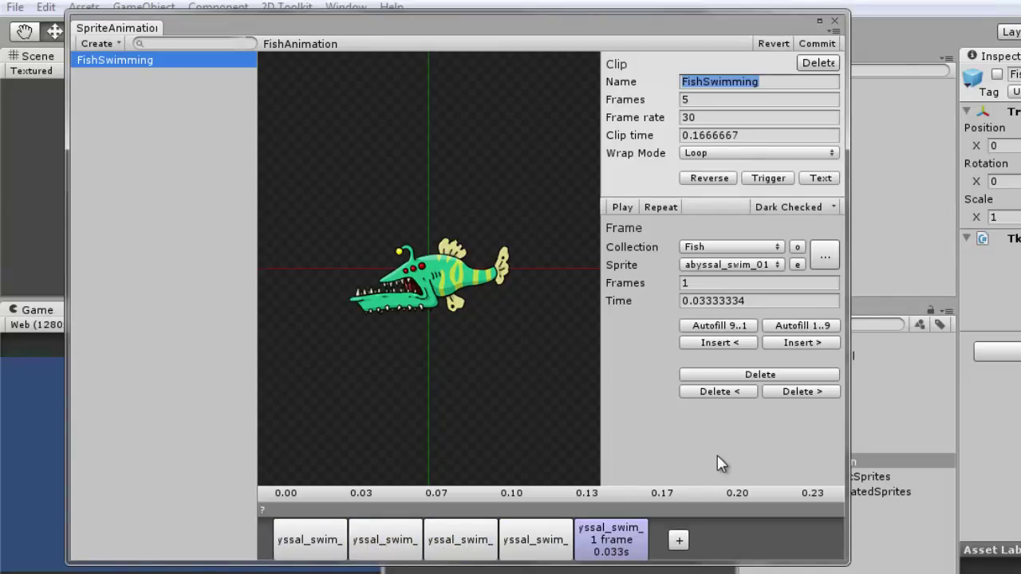
{"action": "left_click", "coordinate": [771, 389]}
{"action": "left_click", "coordinate": [543, 553]}
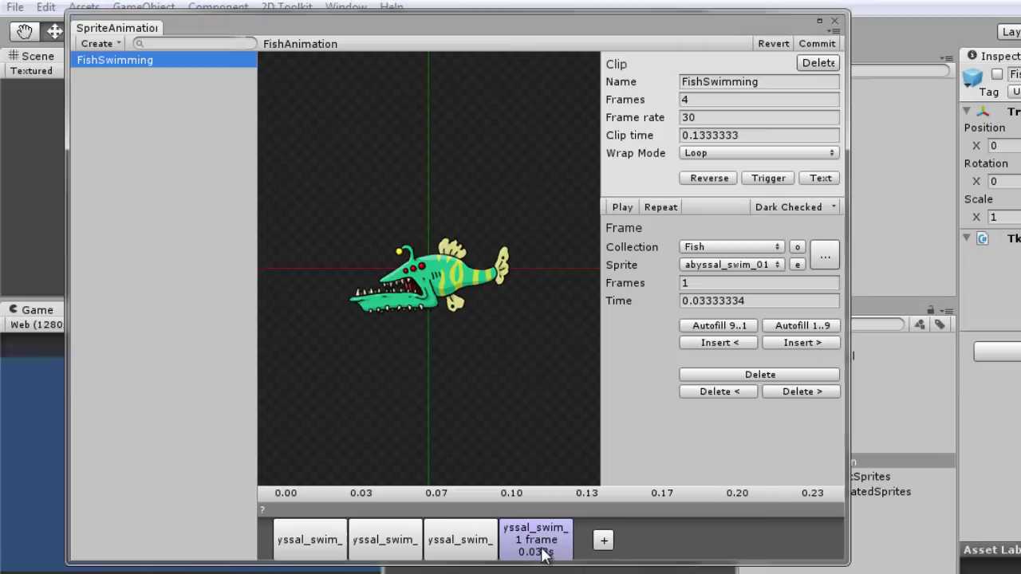
{"action": "key", "text": "Delete"}
{"action": "left_click", "coordinate": [456, 546]}
{"action": "key", "text": "Delete"}
{"action": "left_click", "coordinate": [387, 546]}
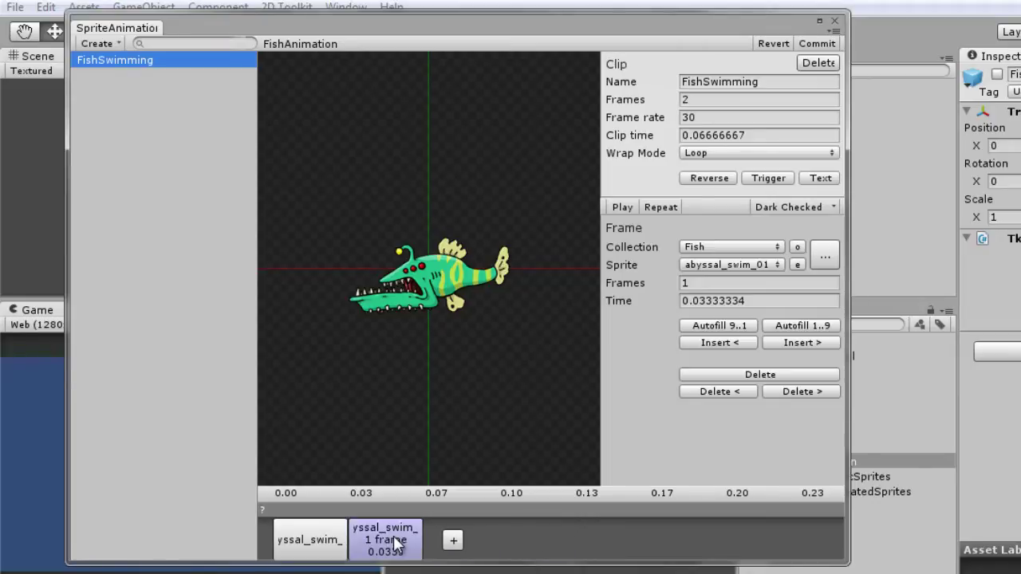
{"action": "key", "text": "Delete"}
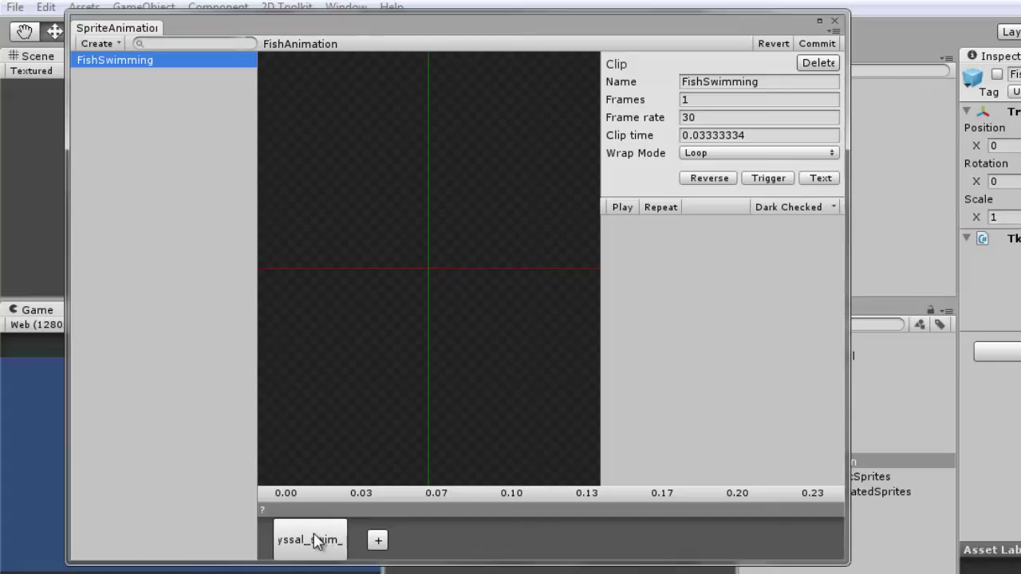
- Autofill the clip with abyssal_swim_01 through abyssal_swim_08 and check each frame's sprite
{"action": "left_click", "coordinate": [316, 545]}
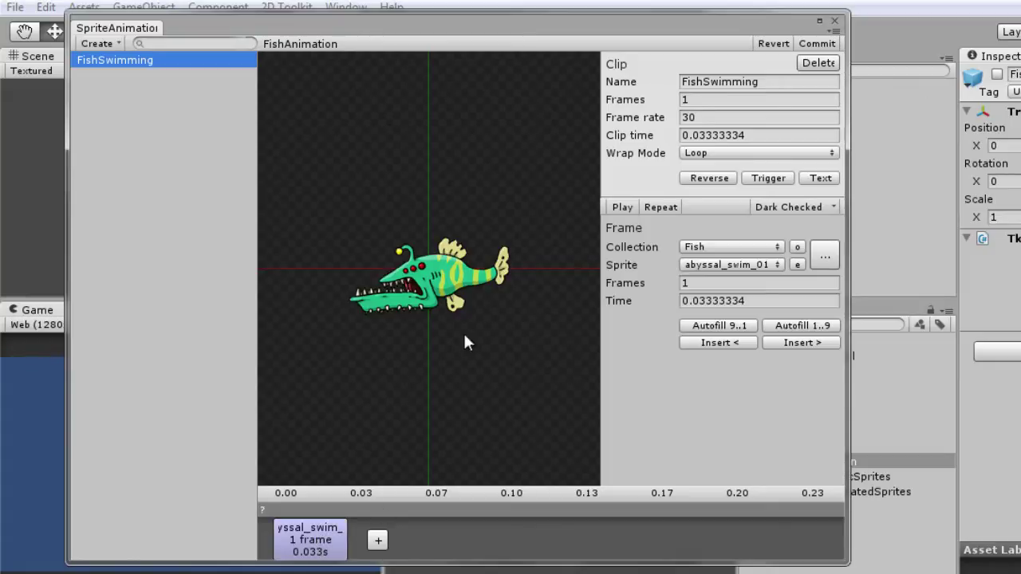
{"action": "left_click", "coordinate": [802, 329]}
{"action": "left_click", "coordinate": [409, 520]}
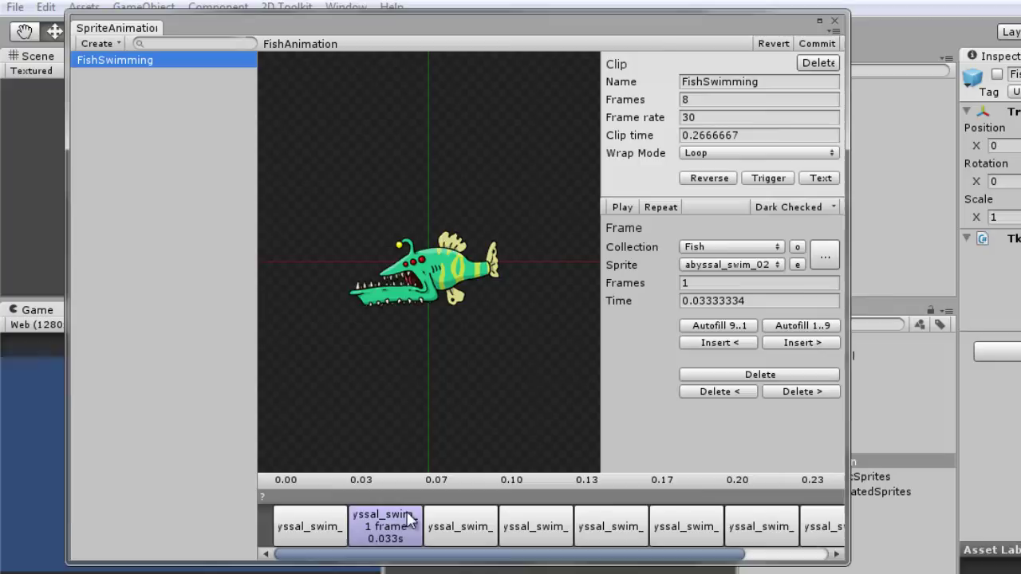
{"action": "left_click", "coordinate": [336, 517]}
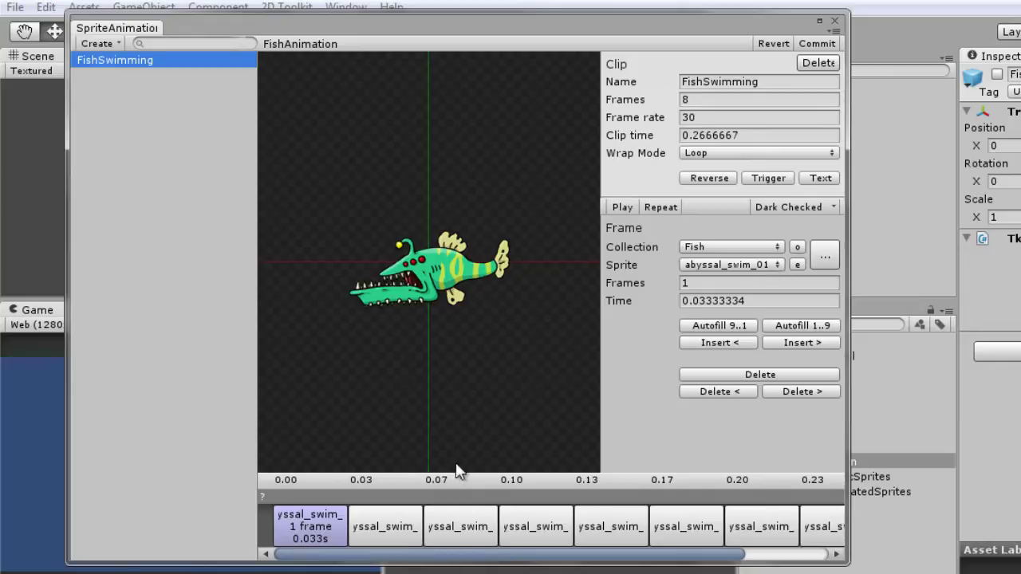
{"action": "left_click", "coordinate": [418, 526]}
{"action": "left_click", "coordinate": [488, 528]}
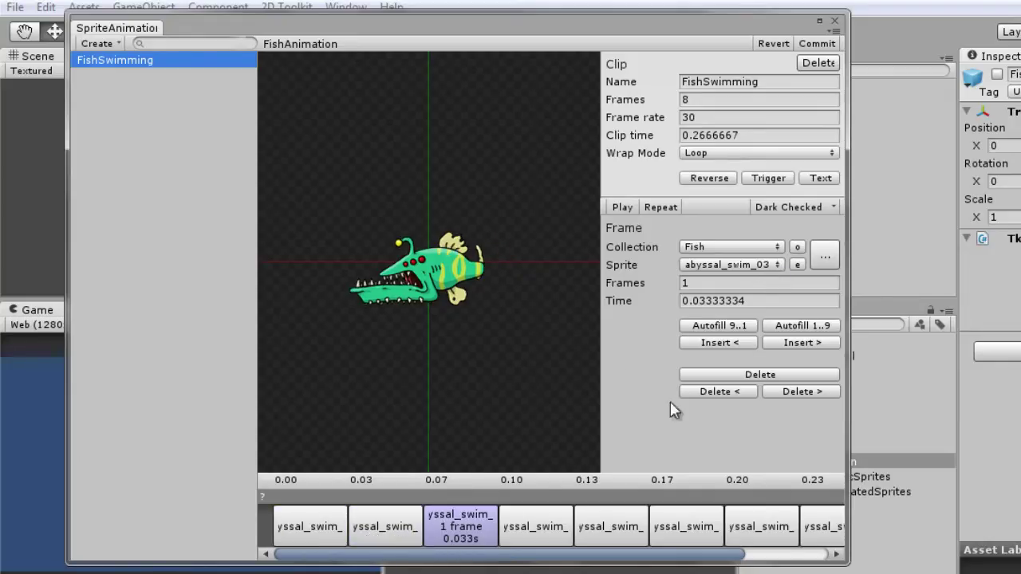
{"action": "left_click", "coordinate": [558, 528]}
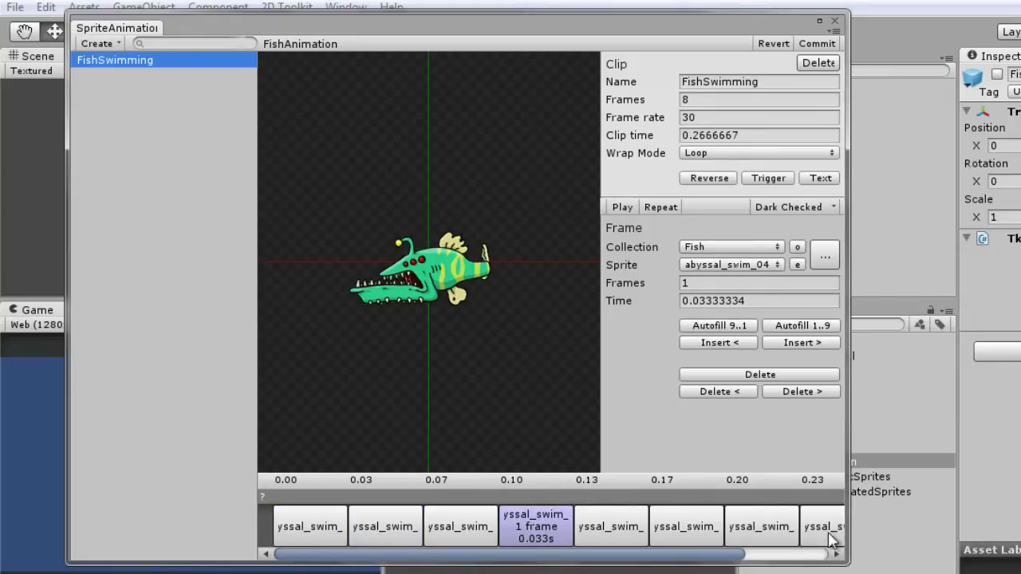
{"action": "scroll", "coordinate": [829, 539], "scroll_direction": "down", "scroll_amount": 2}
{"action": "left_click", "coordinate": [737, 523]}
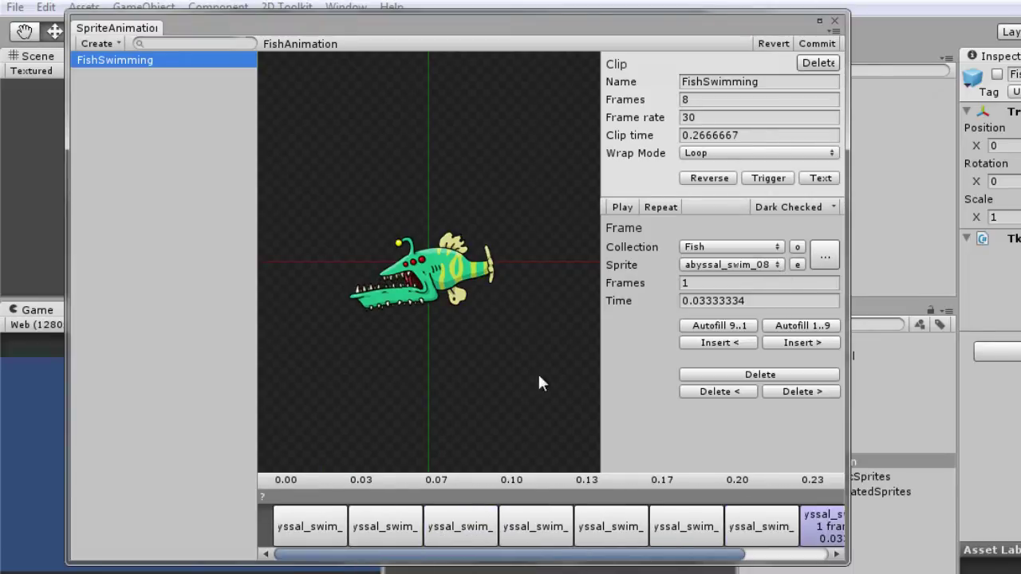
- Preview FishSwimming with wrap mode Once, then switch it back to Loop and preview again
{"action": "left_click", "coordinate": [714, 154]}
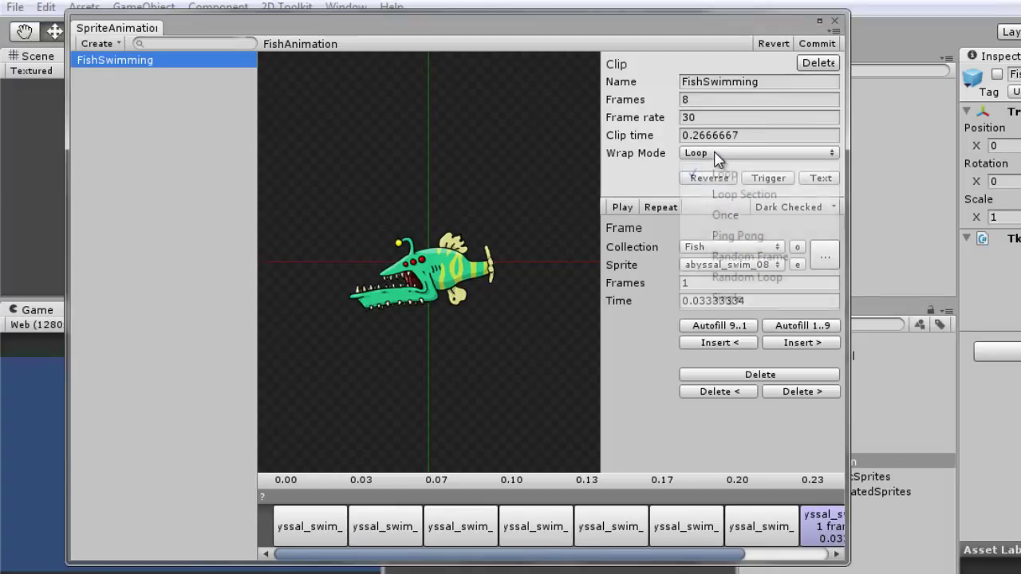
{"action": "left_click", "coordinate": [725, 215]}
{"action": "left_click", "coordinate": [625, 210]}
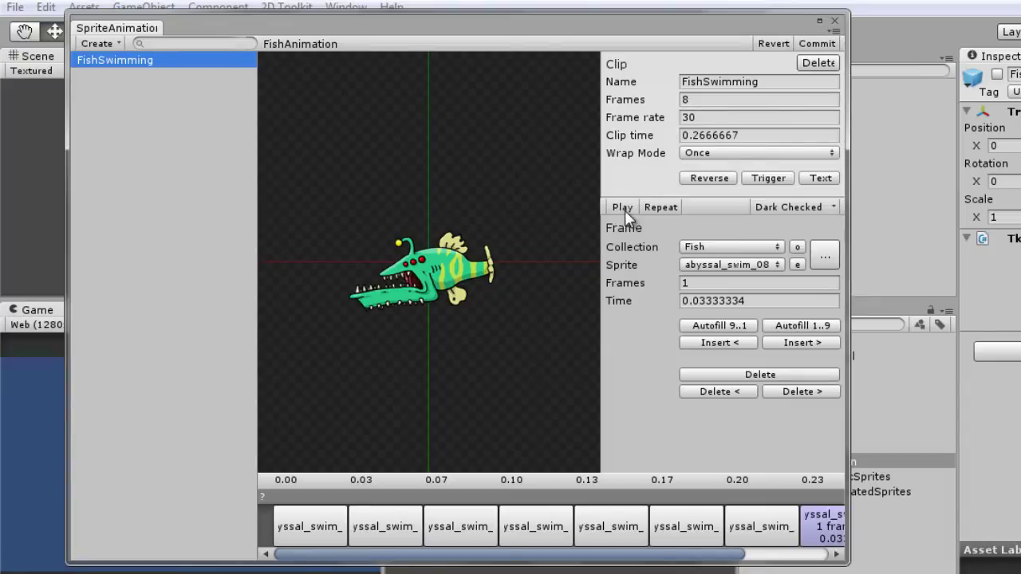
{"action": "left_click", "coordinate": [724, 154]}
{"action": "left_click", "coordinate": [724, 176]}
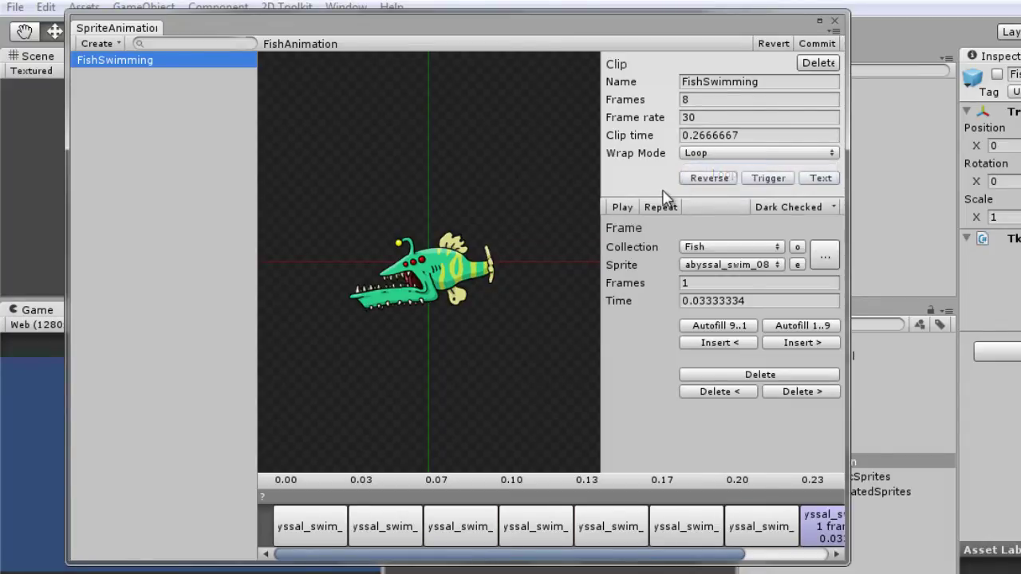
{"action": "left_click", "coordinate": [623, 207]}
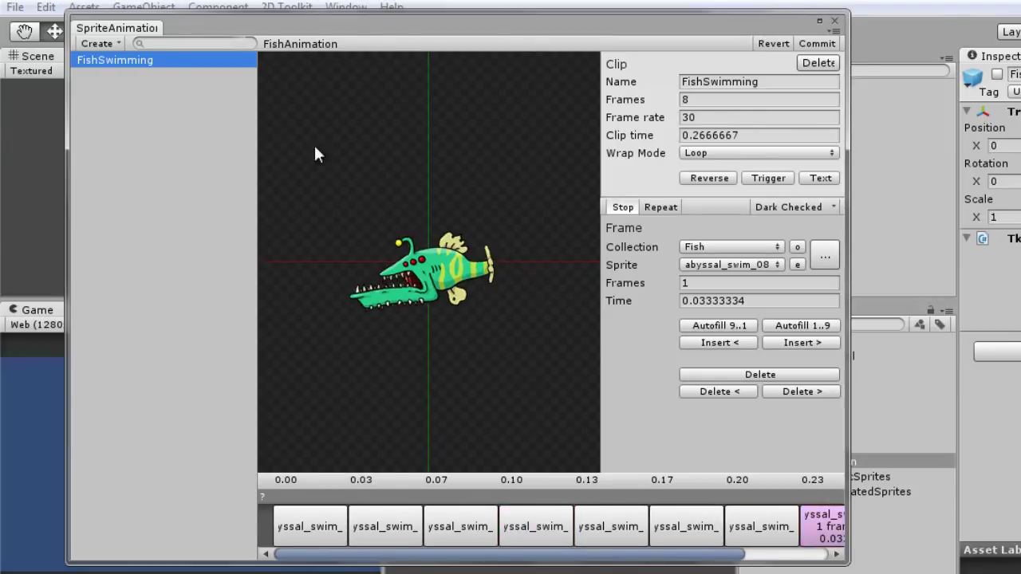
{"action": "left_click", "coordinate": [619, 209]}
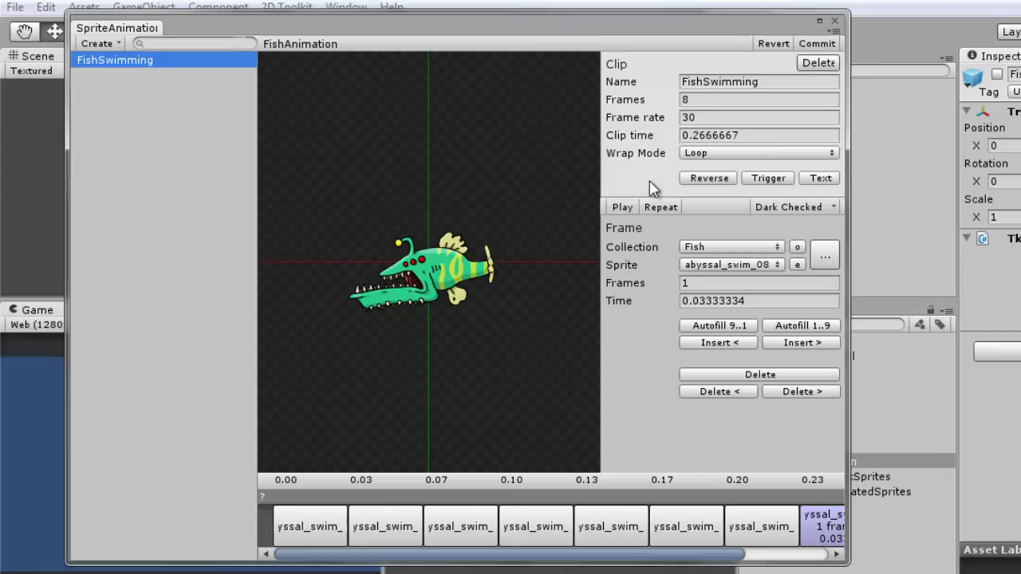
- Set the frame rate to 10 so clip time reads 0.8, and preview the animation
{"action": "left_click", "coordinate": [715, 118]}
{"action": "type", "text": "10"}
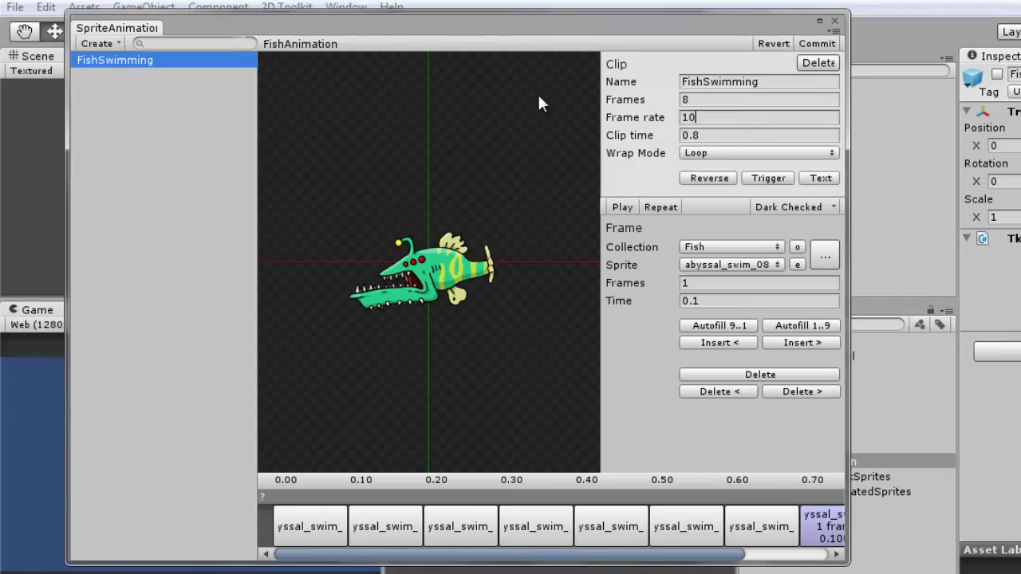
{"action": "left_click", "coordinate": [716, 134]}
{"action": "left_click", "coordinate": [724, 132]}
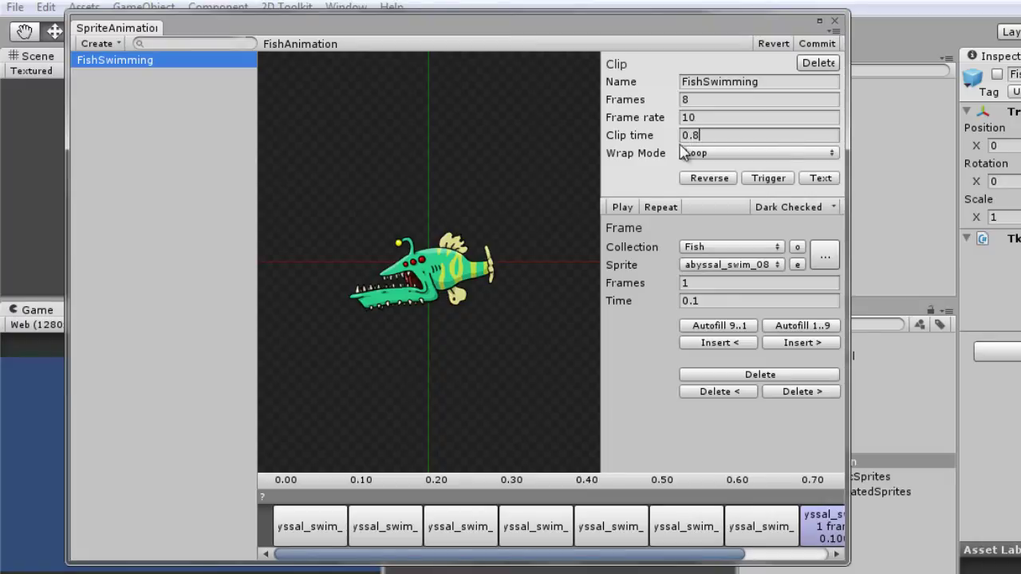
{"action": "left_click", "coordinate": [623, 209]}
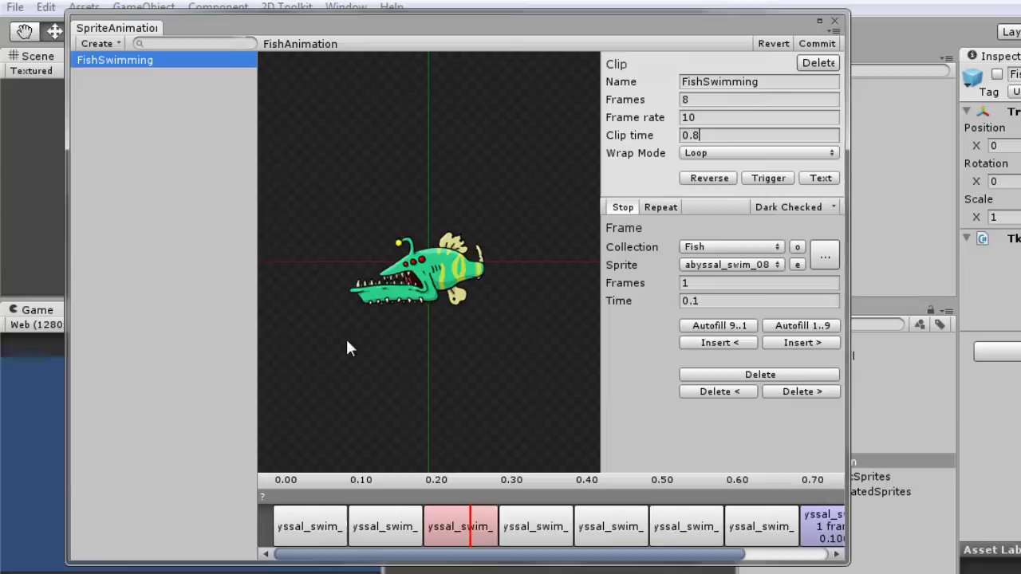
{"action": "left_click", "coordinate": [623, 207]}
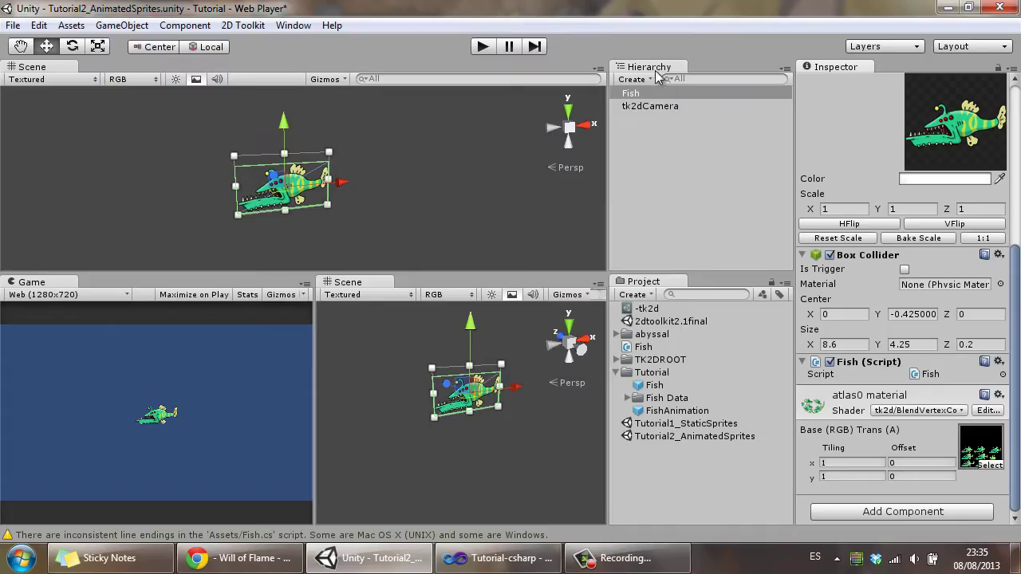
- Add a 2D Toolkit tk2dSpriteAnimator component to the Fish object
{"action": "left_click", "coordinate": [642, 93]}
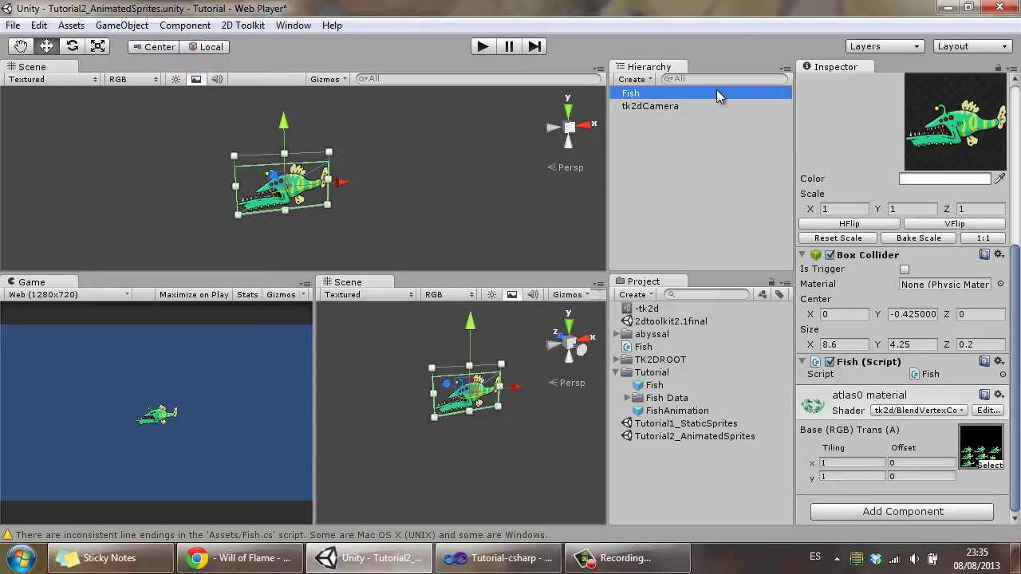
{"action": "left_click", "coordinate": [887, 515]}
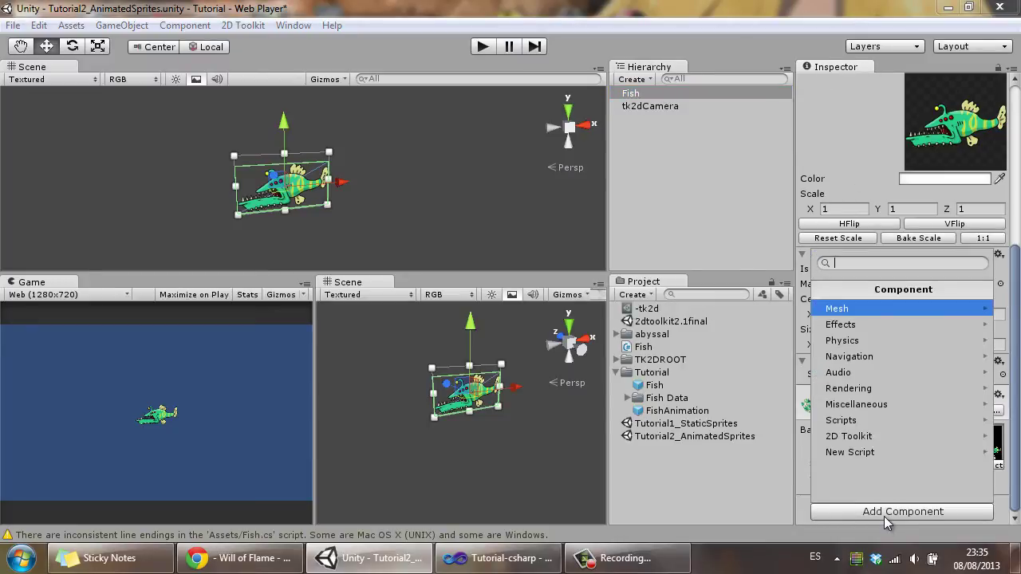
{"action": "left_click", "coordinate": [847, 437]}
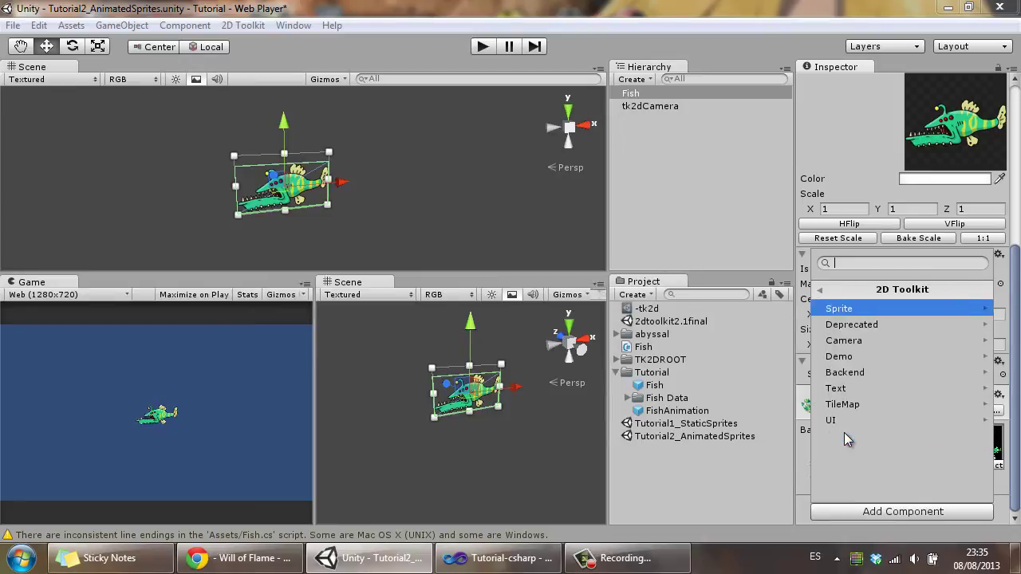
{"action": "left_click", "coordinate": [852, 311]}
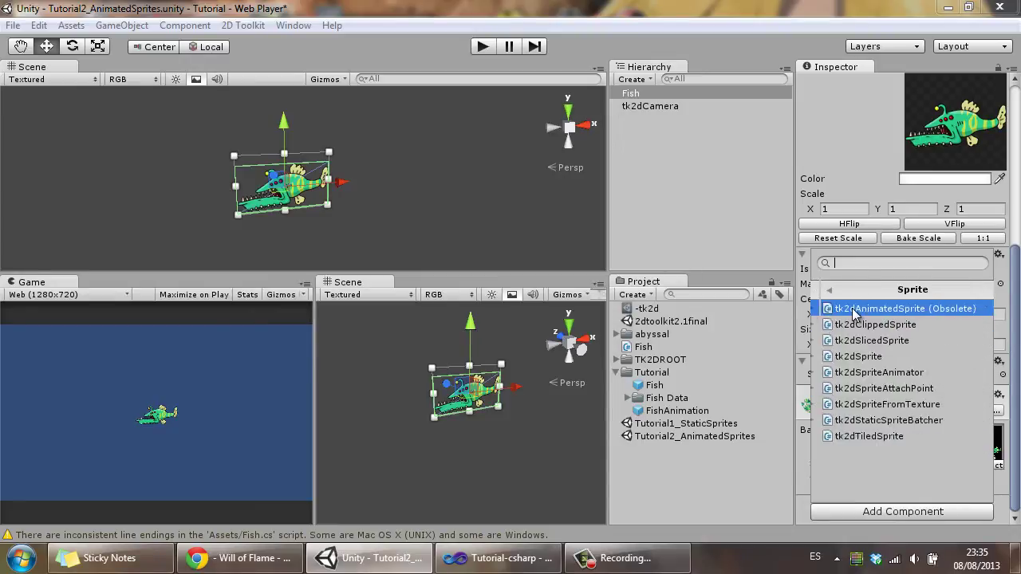
{"action": "left_click", "coordinate": [878, 374]}
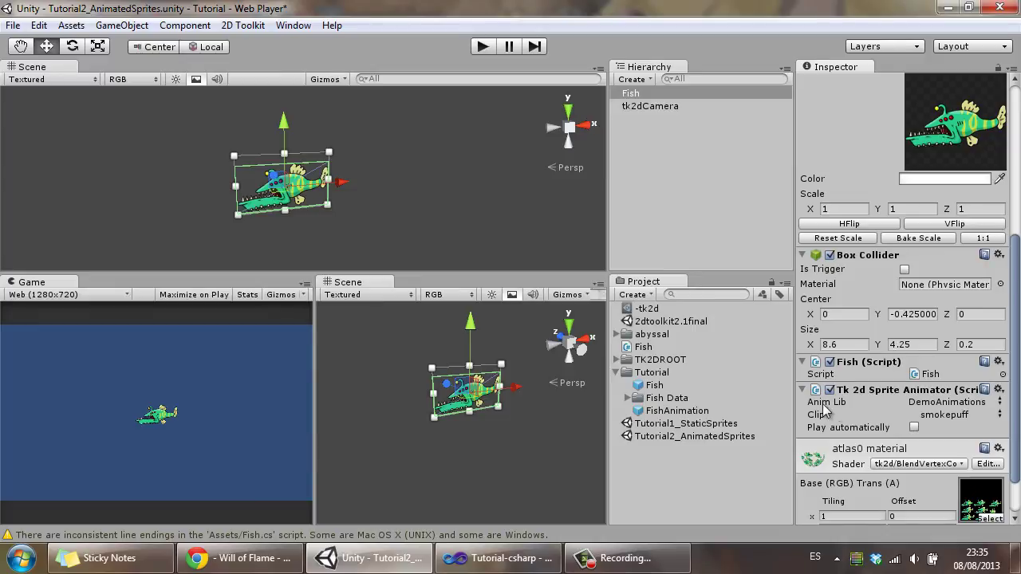
- Set the animator's library to FishAnimation, clip to FishSwimming, and tick Play automatically
{"action": "left_click", "coordinate": [934, 403]}
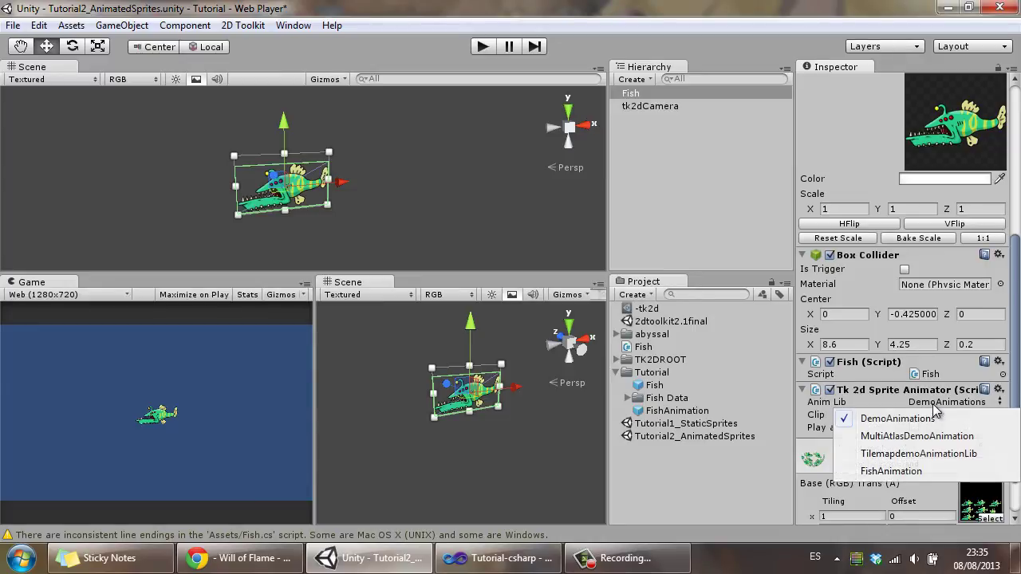
{"action": "left_click", "coordinate": [884, 472]}
{"action": "left_click", "coordinate": [698, 411]}
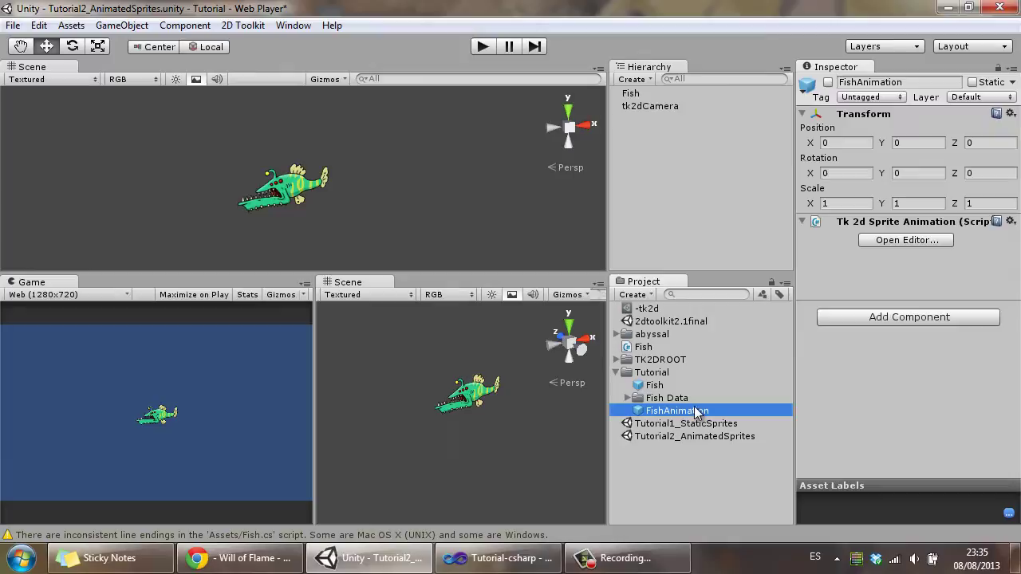
{"action": "left_click", "coordinate": [660, 94]}
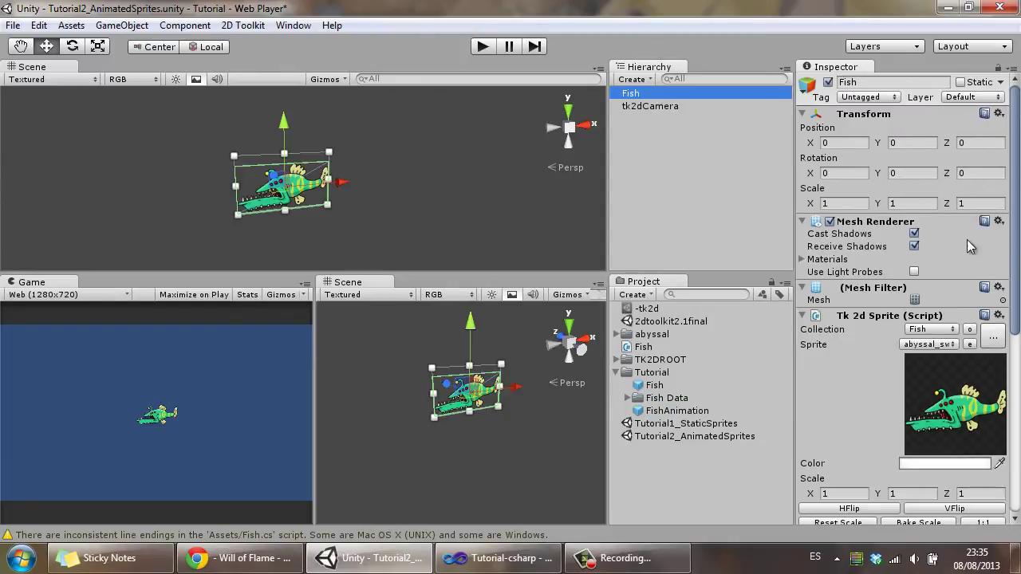
{"action": "left_click_drag", "start_coordinate": [1016, 257], "coordinate": [1015, 478]}
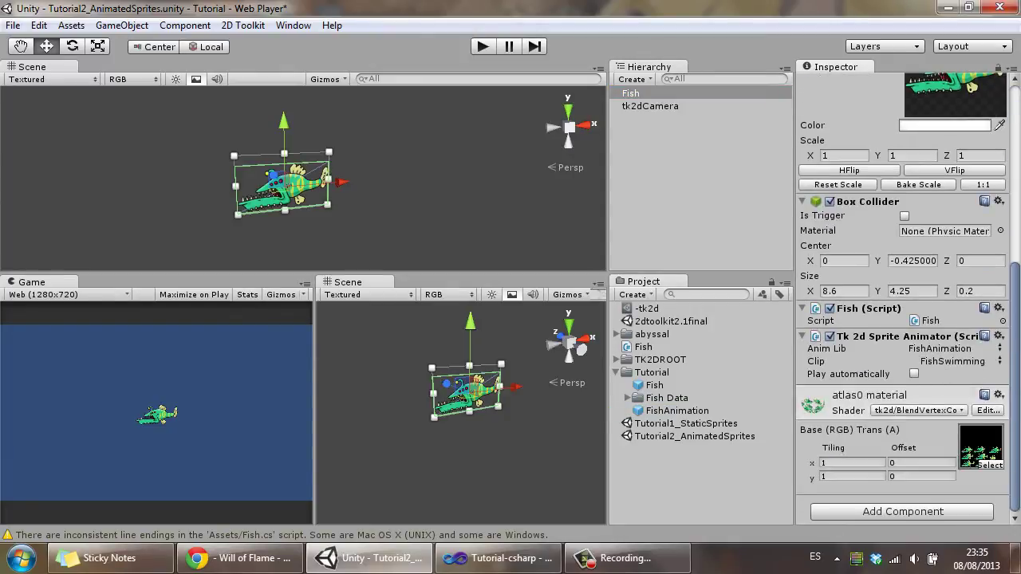
{"action": "left_click", "coordinate": [962, 365]}
{"action": "left_click", "coordinate": [955, 375]}
{"action": "left_click", "coordinate": [914, 374]}
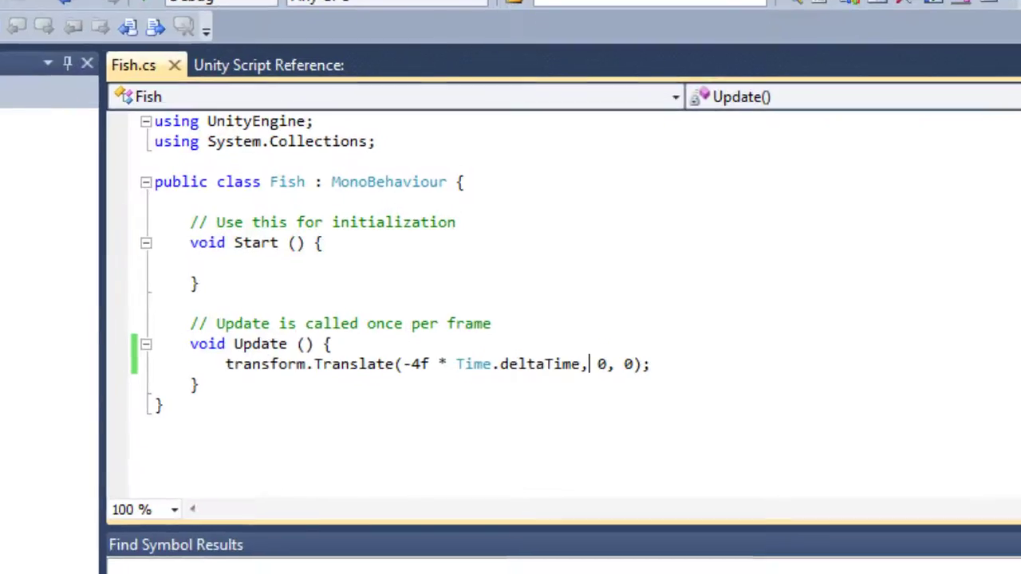
- Review the transform.Translate(-4f * Time.deltaTime, 0, 0) line in Fish.cs's Update method
{"action": "left_click_drag", "start_coordinate": [212, 361], "coordinate": [795, 372]}
{"action": "left_click", "coordinate": [790, 368]}
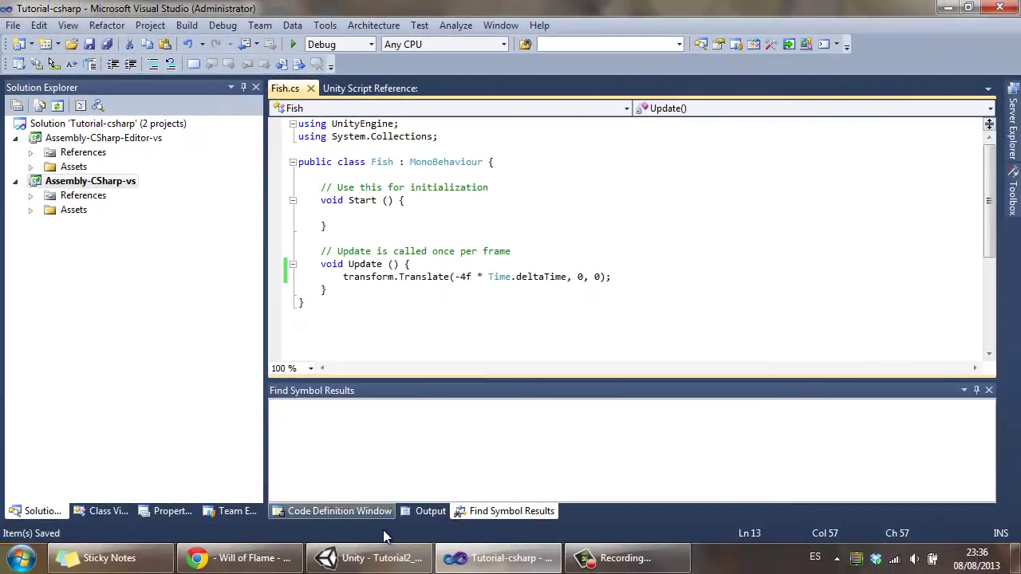
- Back in Unity, play-test the swimming fish, then select the Fish sprite collection asset
{"action": "left_click", "coordinate": [374, 557]}
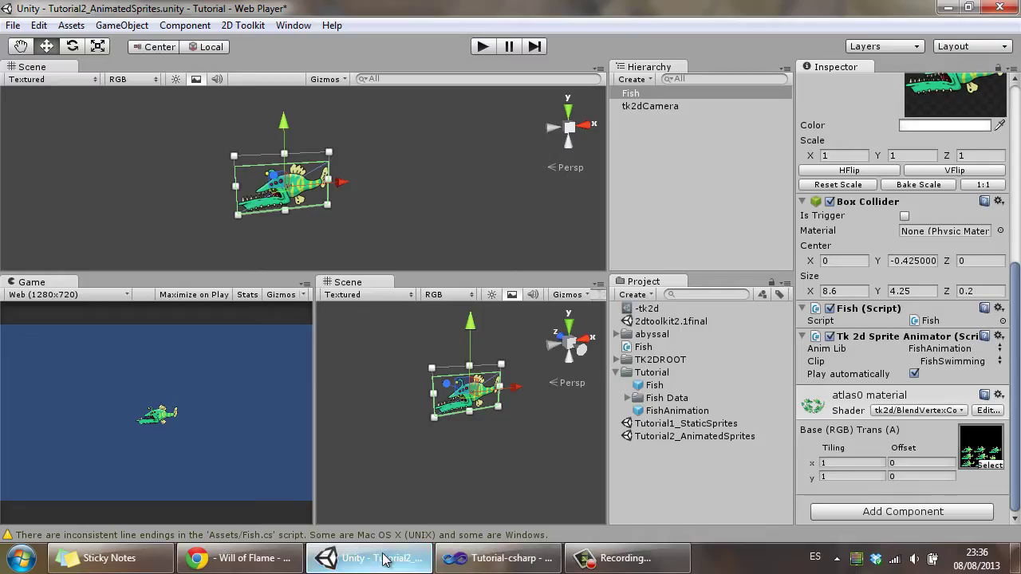
{"action": "left_click", "coordinate": [488, 47]}
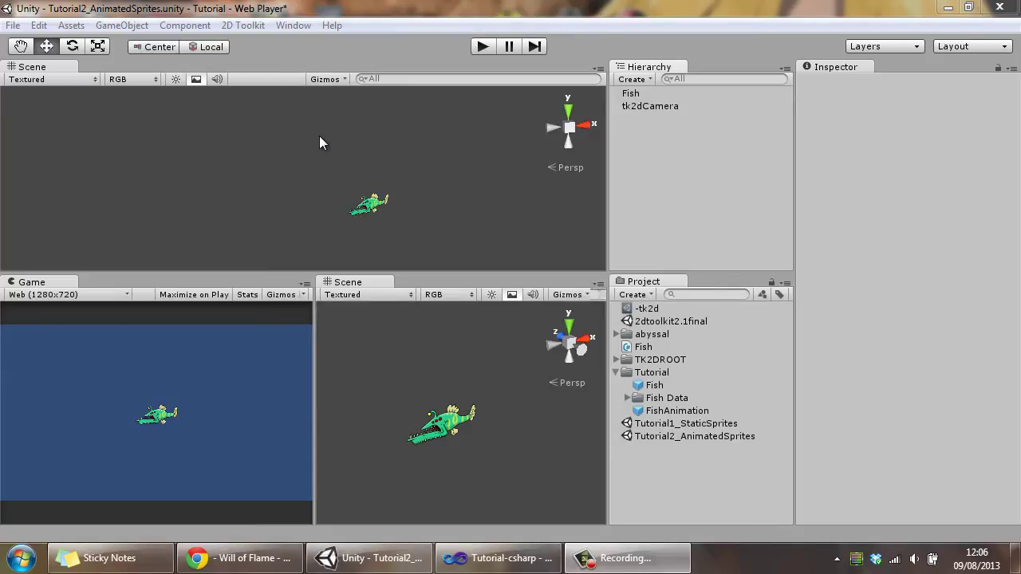
{"action": "left_click", "coordinate": [669, 384]}
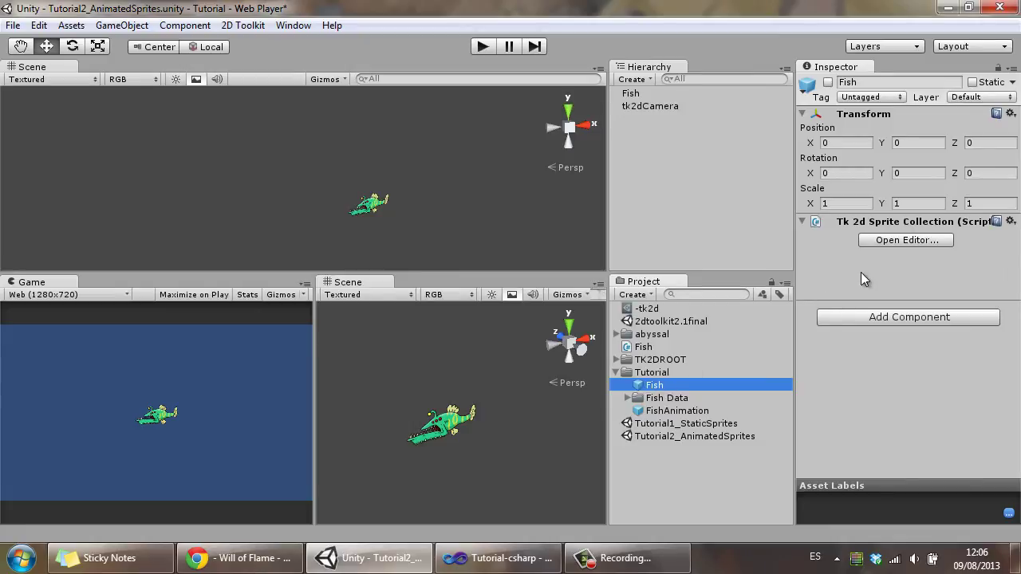
- Add abyssal_fried_1 through abyssal_fried_9 and uw_anemone_1 to the Fish sprite collection
{"action": "left_click", "coordinate": [893, 240]}
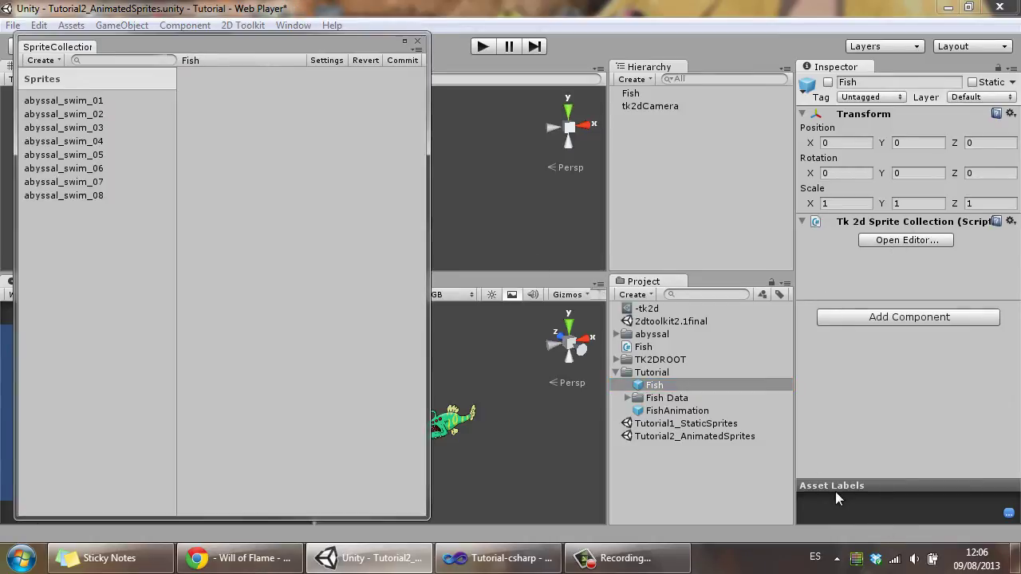
{"action": "left_click", "coordinate": [626, 334]}
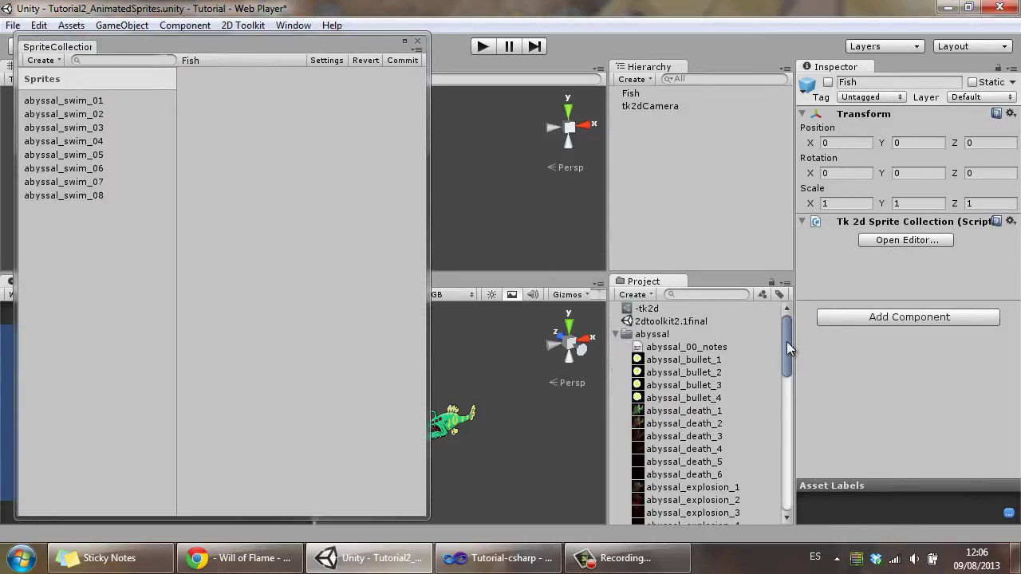
{"action": "left_click_drag", "start_coordinate": [786, 348], "coordinate": [785, 377]}
{"action": "left_click", "coordinate": [698, 378]}
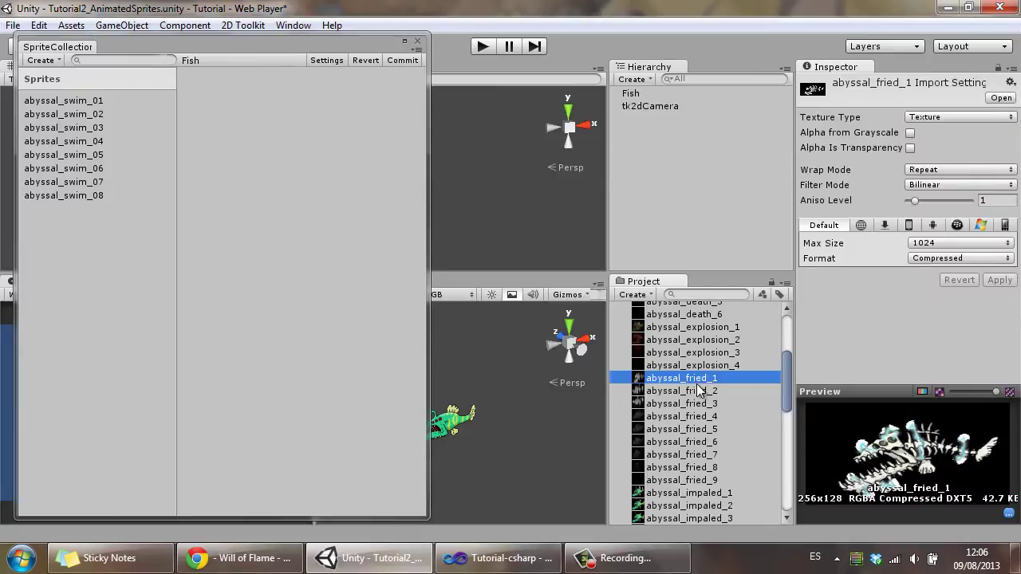
{"action": "left_click", "coordinate": [698, 391]}
{"action": "left_click", "coordinate": [686, 378]}
{"action": "left_click", "coordinate": [682, 480], "text": "shift"}
{"action": "left_click_drag", "start_coordinate": [682, 431], "coordinate": [96, 160]}
{"action": "left_click_drag", "start_coordinate": [788, 371], "coordinate": [786, 470]}
{"action": "left_click", "coordinate": [693, 463]}
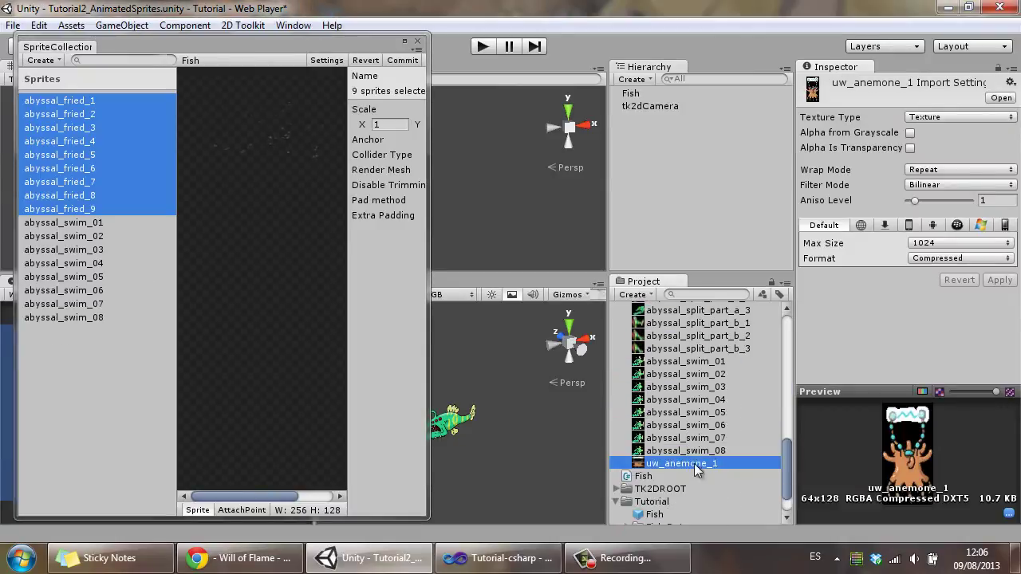
{"action": "left_click_drag", "start_coordinate": [695, 465], "coordinate": [92, 335]}
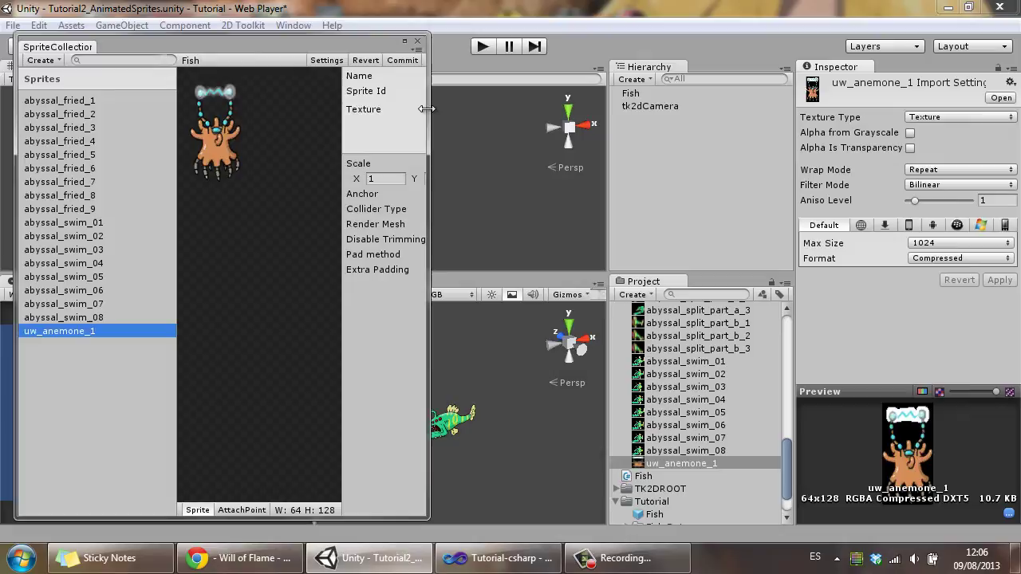
- Give uw_anemone_1 a trimmed box collider and set the nine fried sprites to no collider
{"action": "left_click_drag", "start_coordinate": [427, 109], "coordinate": [690, 121]}
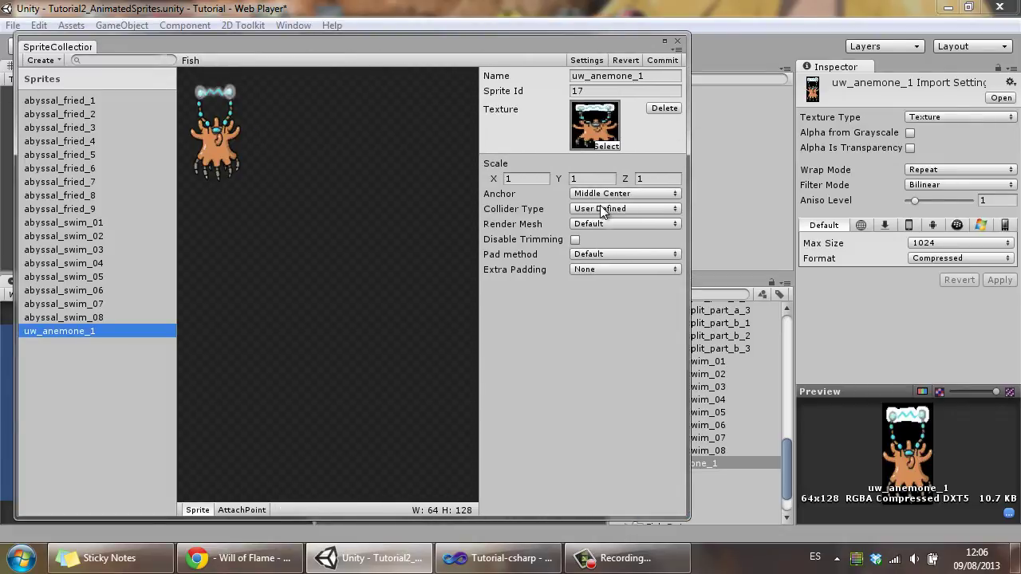
{"action": "left_click", "coordinate": [602, 209]}
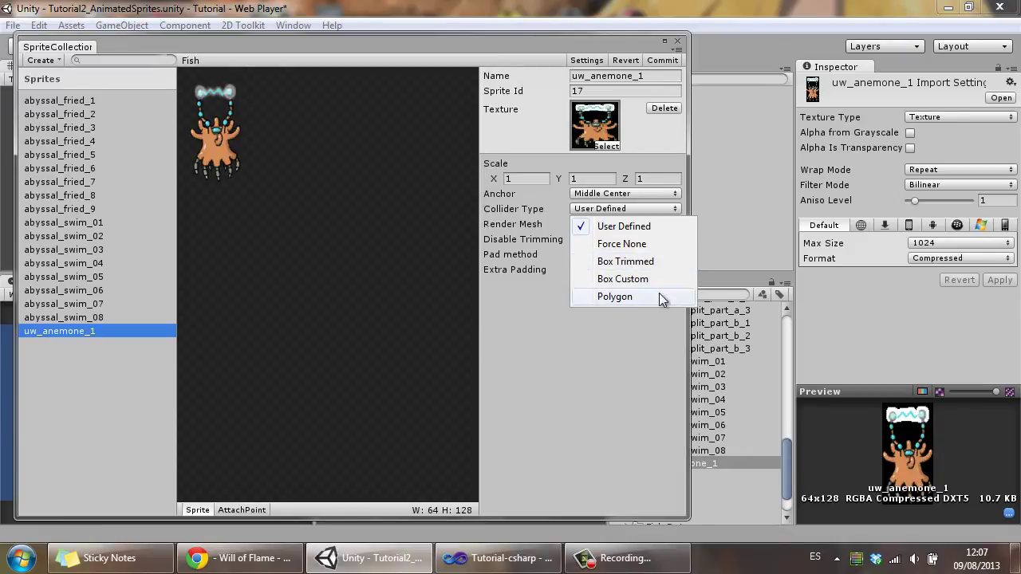
{"action": "left_click", "coordinate": [655, 262]}
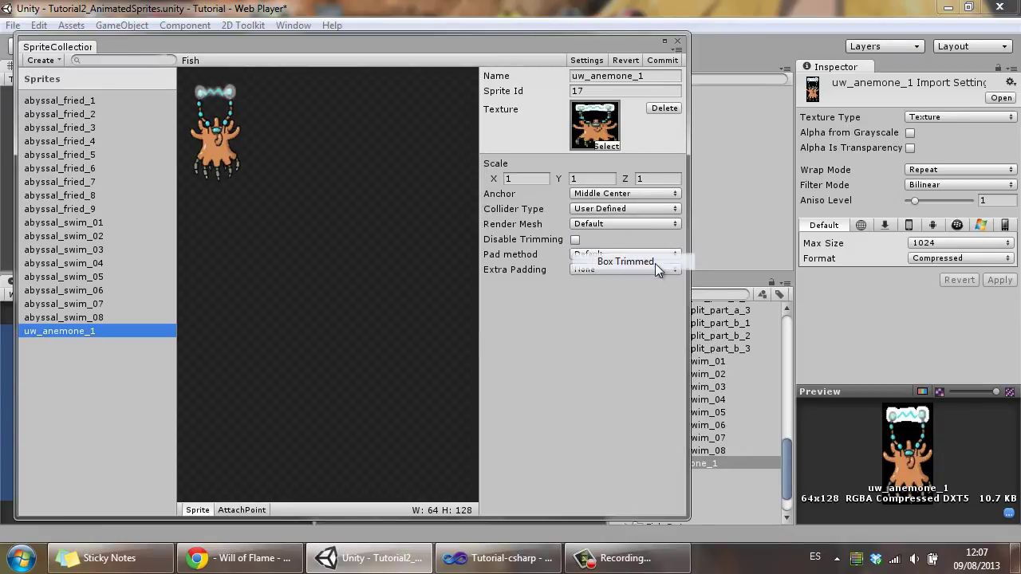
{"action": "left_click", "coordinate": [90, 102]}
{"action": "left_click", "coordinate": [97, 209], "text": "shift"}
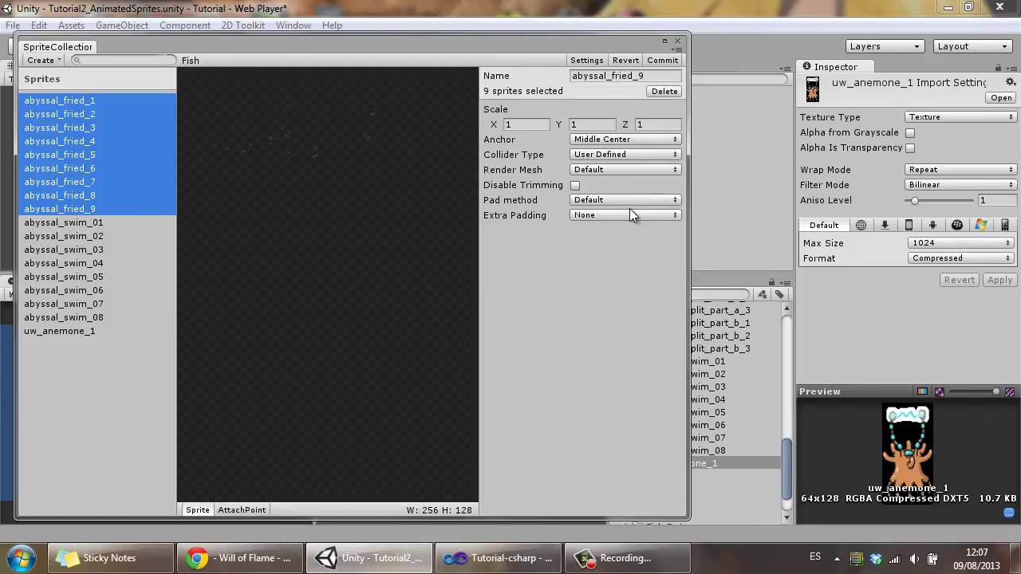
{"action": "left_click", "coordinate": [636, 159]}
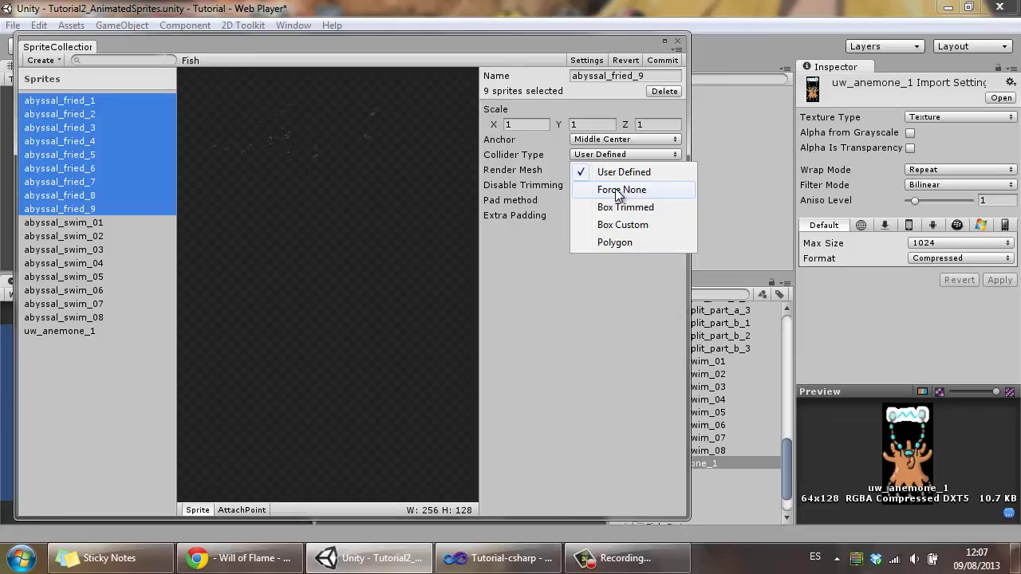
{"action": "left_click", "coordinate": [619, 192]}
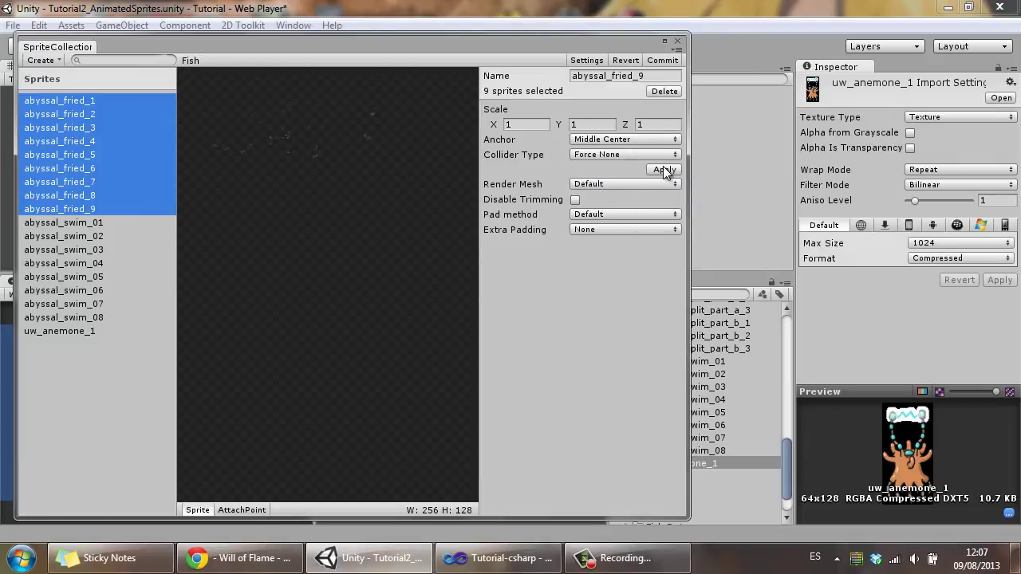
{"action": "left_click", "coordinate": [664, 169]}
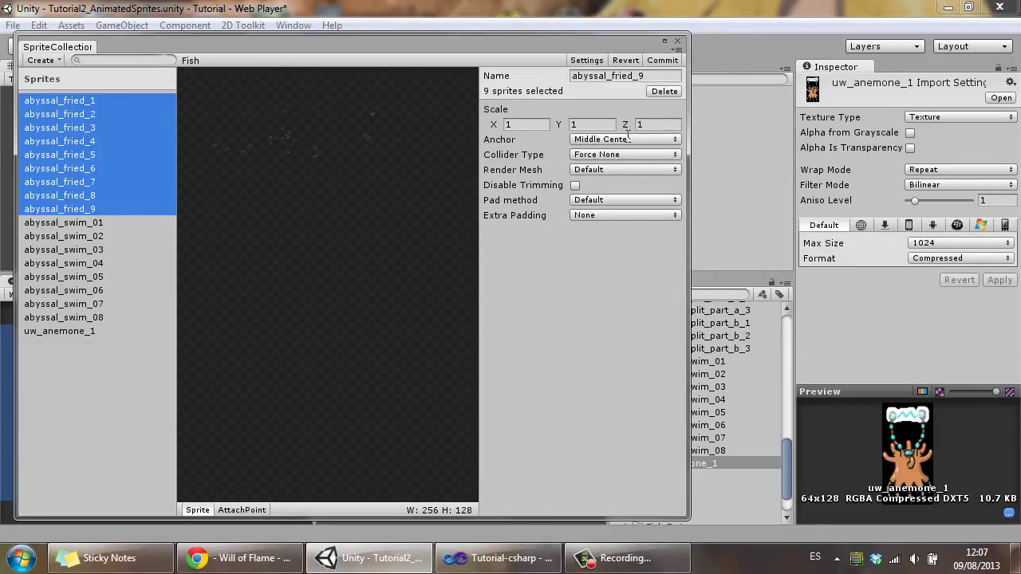
- Close the sprite collection editor and show the FishAnimation asset's settings
{"action": "left_click", "coordinate": [678, 42]}
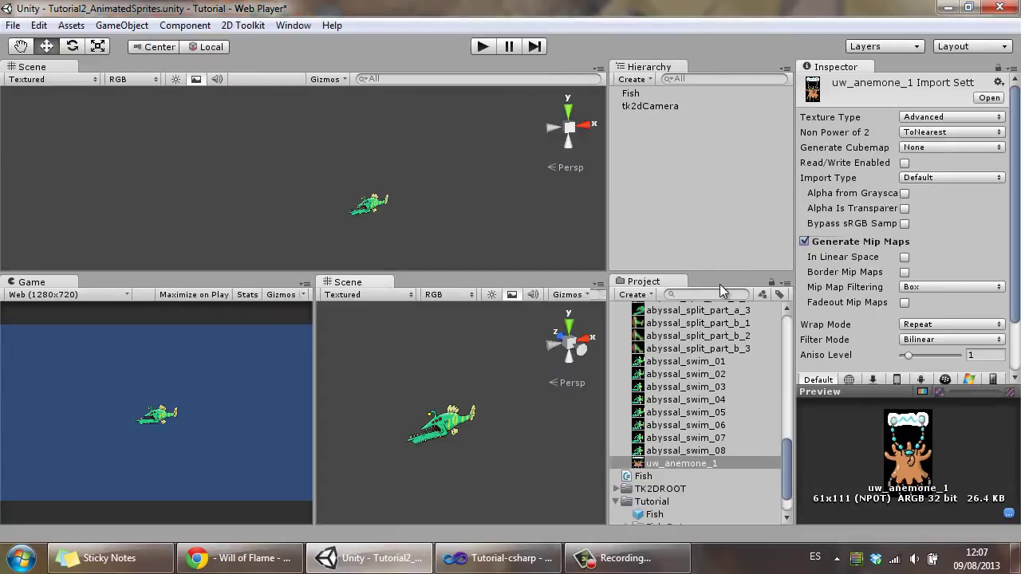
{"action": "left_click_drag", "start_coordinate": [784, 449], "coordinate": [791, 319]}
{"action": "left_click", "coordinate": [777, 471]}
{"action": "left_click", "coordinate": [627, 333]}
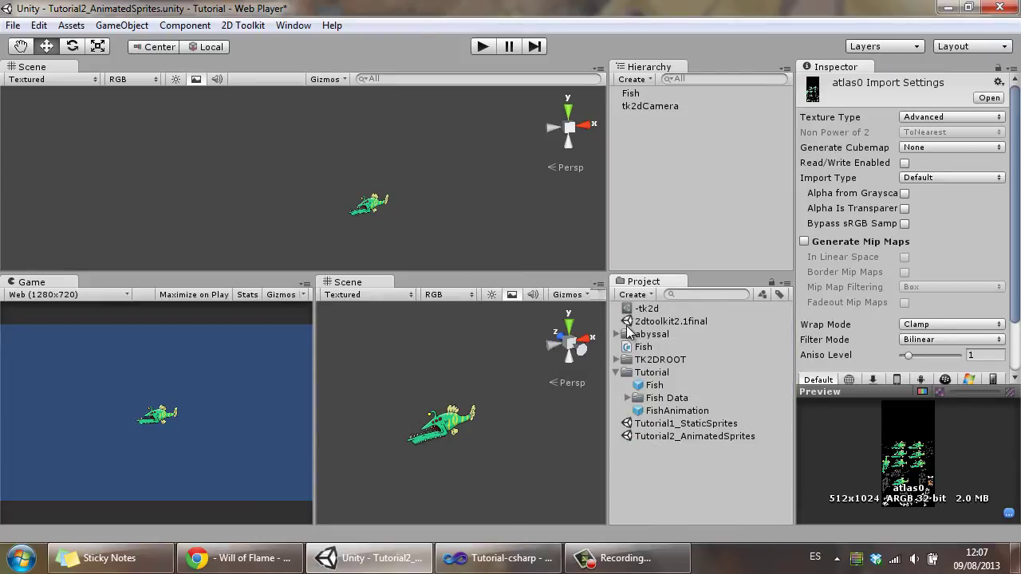
{"action": "left_click", "coordinate": [677, 411]}
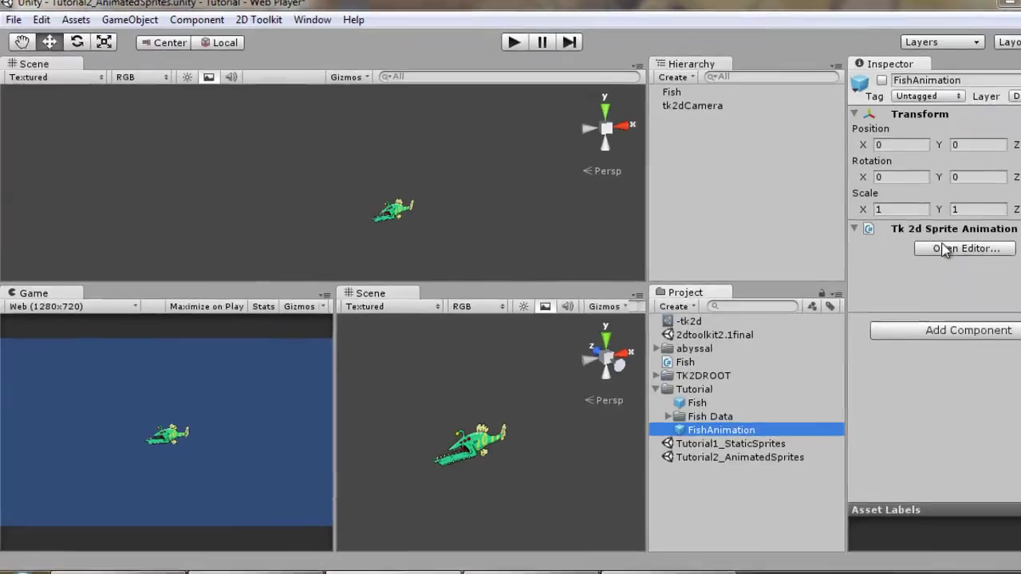
- Add a FriedFish clip starting at abyssal_fried_1 and autofill it to nine frames
{"action": "left_click", "coordinate": [906, 240]}
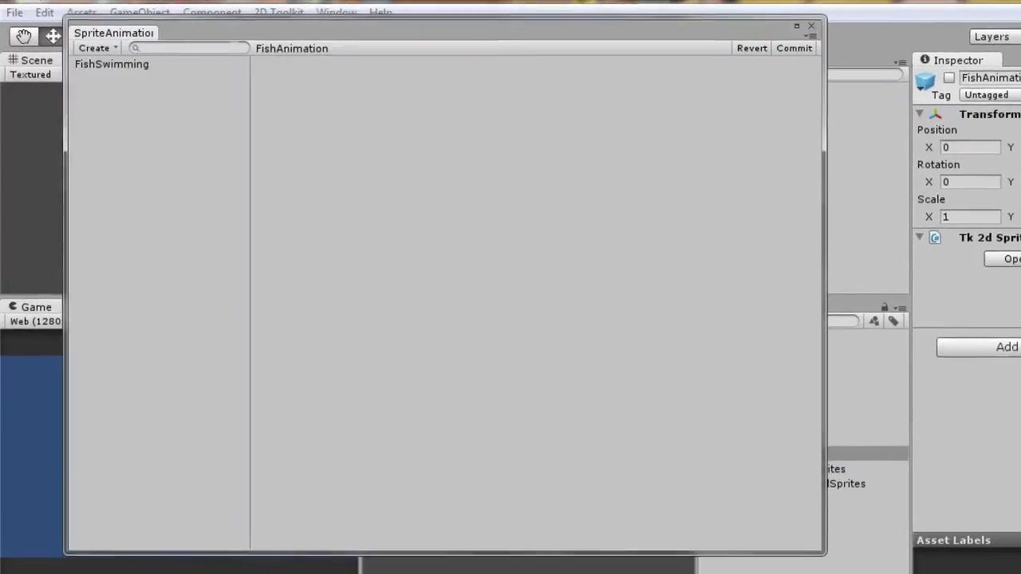
{"action": "left_click", "coordinate": [85, 59]}
{"action": "left_click", "coordinate": [112, 70]}
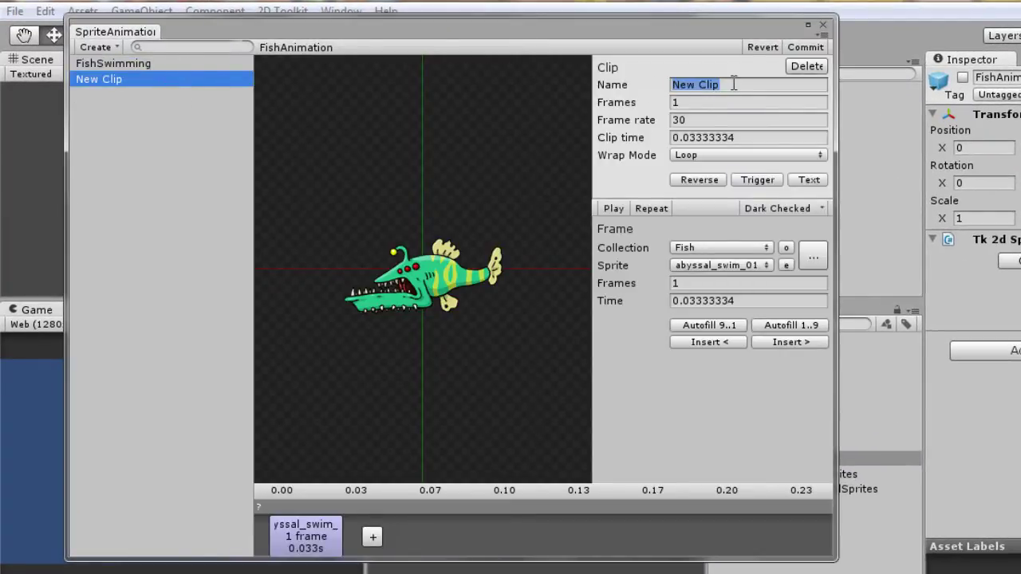
{"action": "type", "text": "FriedFi"}
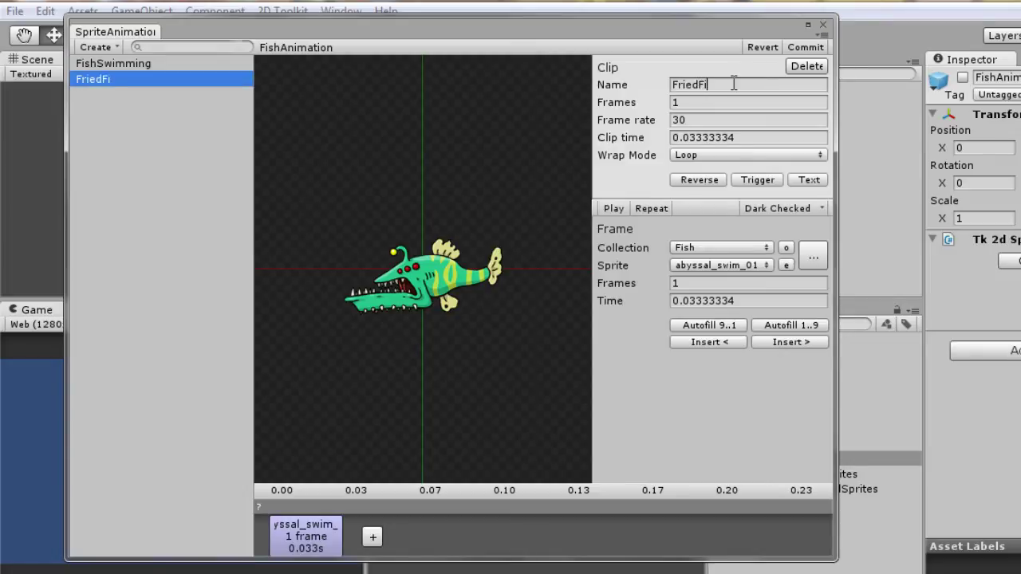
{"action": "type", "text": "sh"}
{"action": "left_click", "coordinate": [812, 256]}
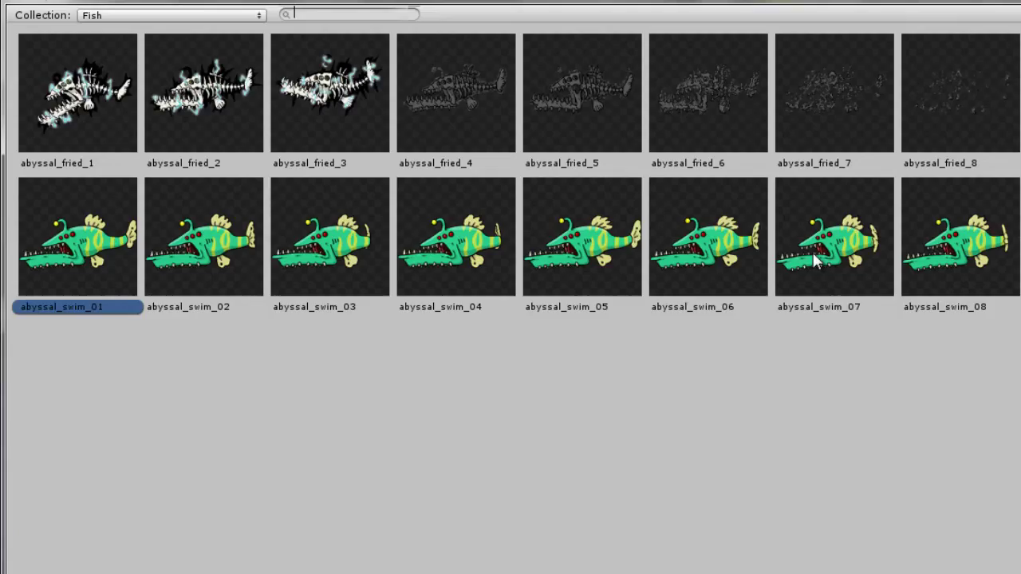
{"action": "double_click", "coordinate": [106, 103]}
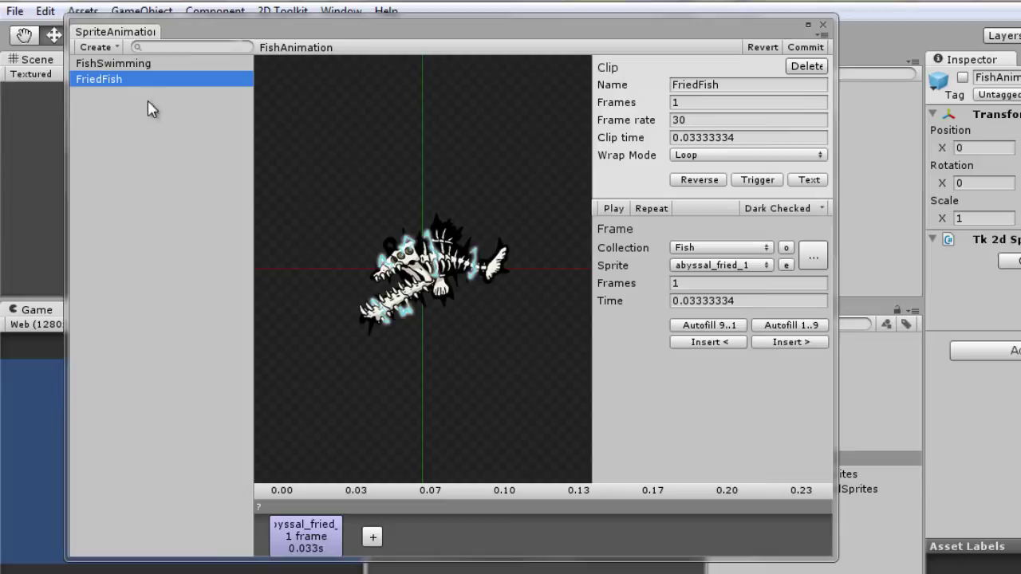
{"action": "left_click", "coordinate": [798, 326]}
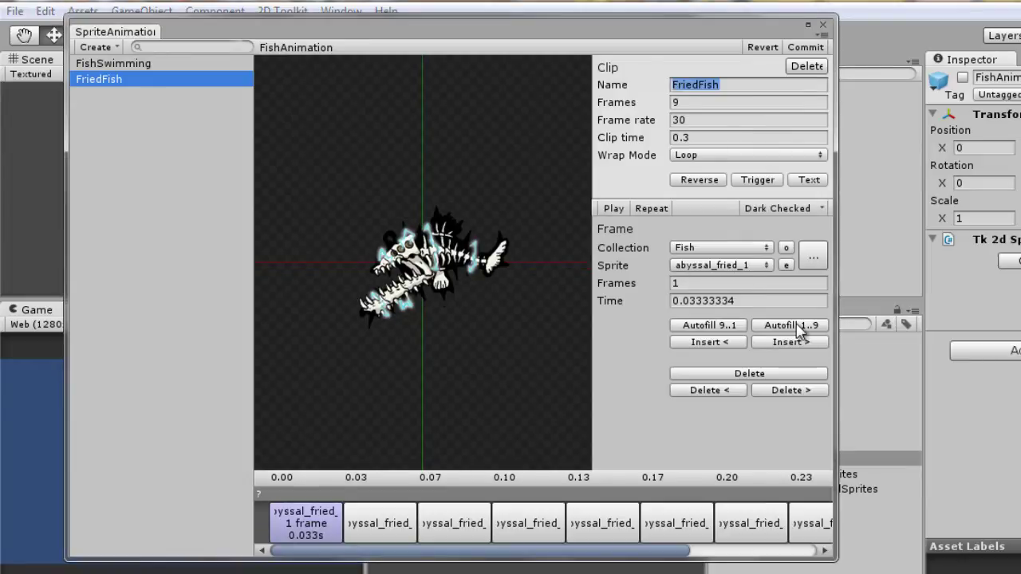
- Set FriedFish's wrap mode to Once and preview it
{"action": "left_click", "coordinate": [618, 212]}
{"action": "left_click", "coordinate": [622, 212]}
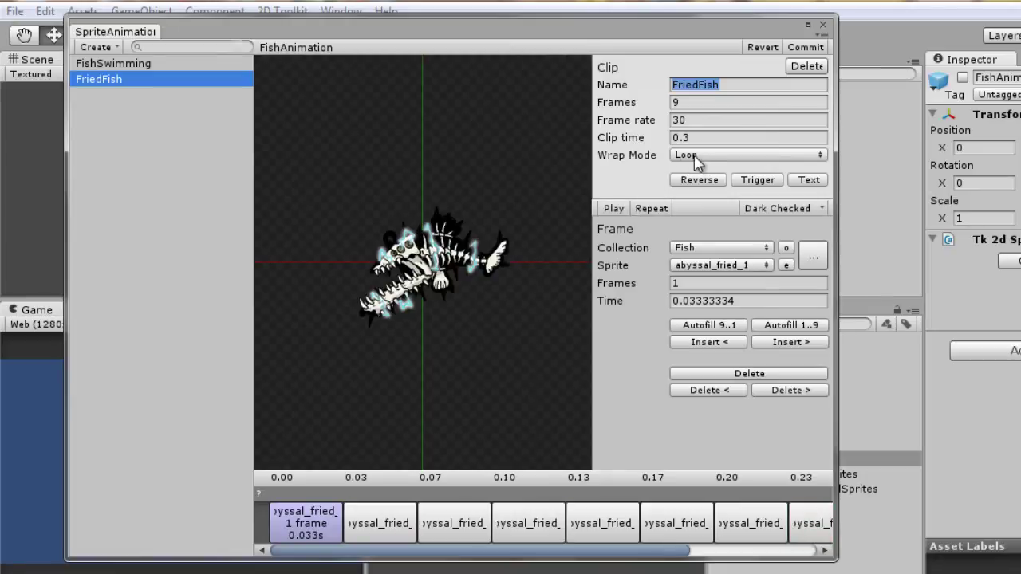
{"action": "left_click", "coordinate": [696, 158]}
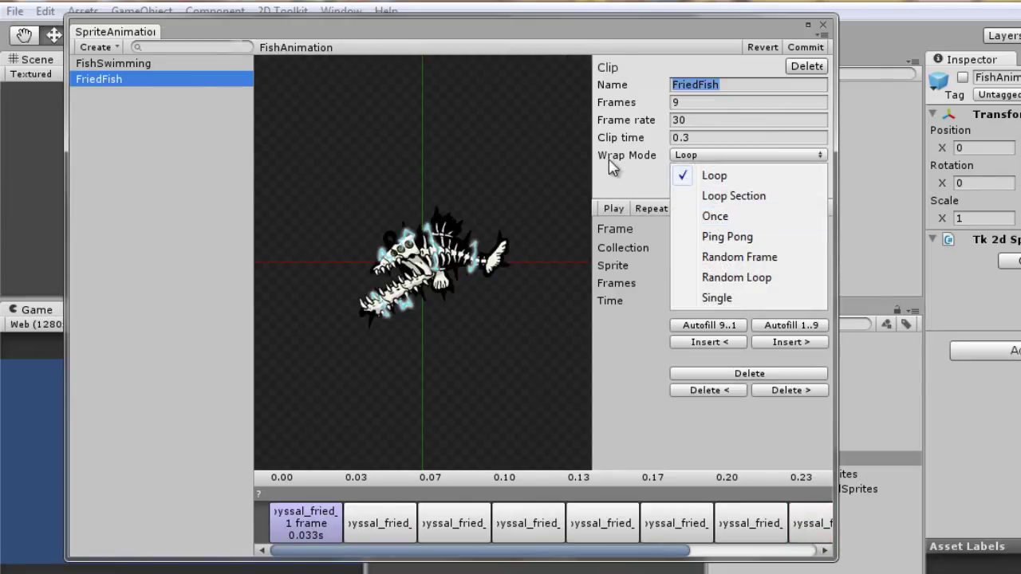
{"action": "left_click", "coordinate": [609, 165]}
{"action": "left_click", "coordinate": [725, 157]}
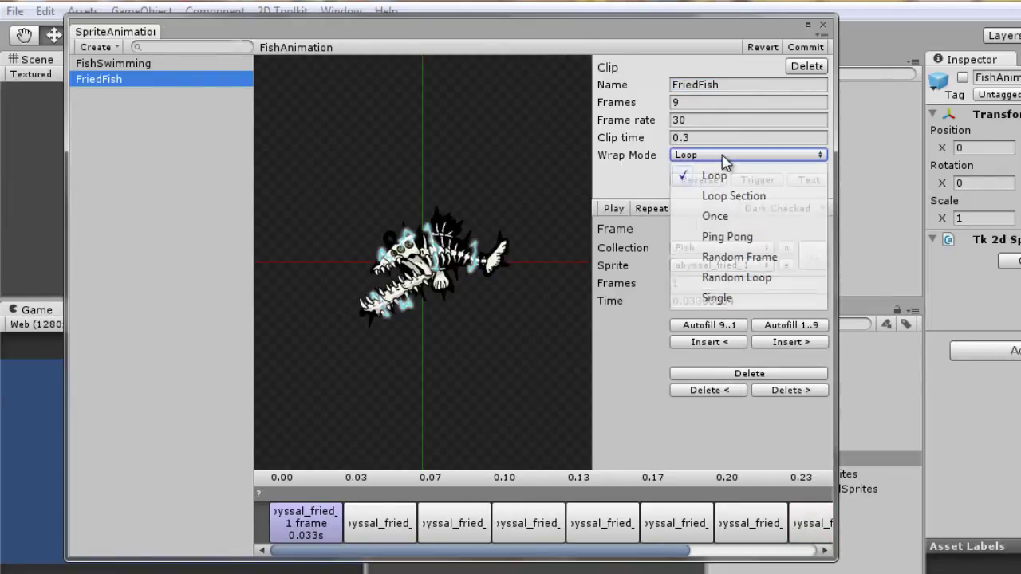
{"action": "left_click", "coordinate": [723, 223]}
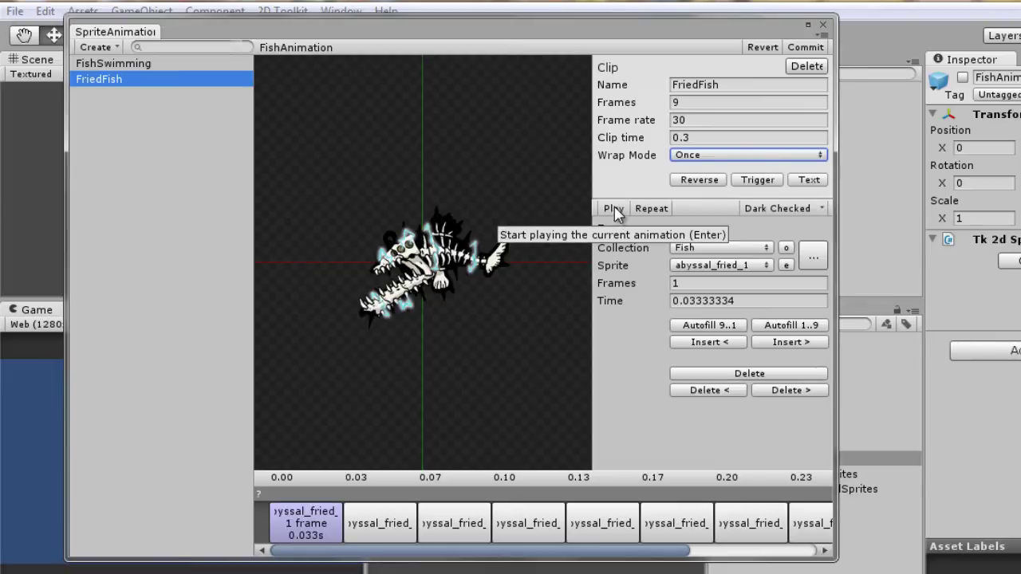
{"action": "left_click", "coordinate": [614, 209]}
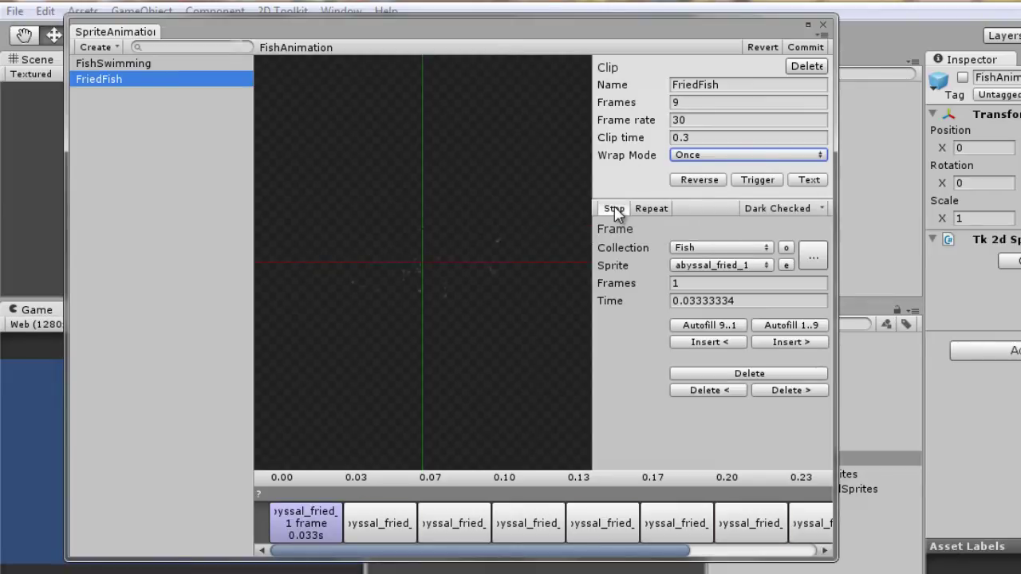
- Set the FriedFish frame rate to 10 and preview the slower animation
{"action": "left_click", "coordinate": [696, 121]}
{"action": "type", "text": "10"}
{"action": "key", "text": "Return"}
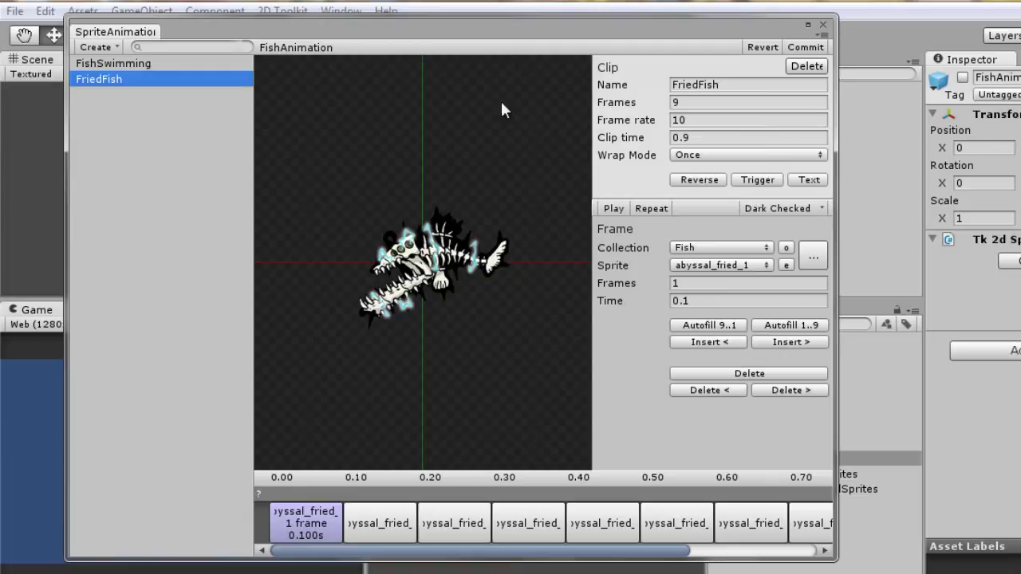
{"action": "left_click", "coordinate": [614, 207]}
{"action": "left_click", "coordinate": [614, 208]}
- Widen the animation editor and inspect each FriedFish frame's sprite
{"action": "left_click_drag", "start_coordinate": [835, 526], "coordinate": [1020, 522]}
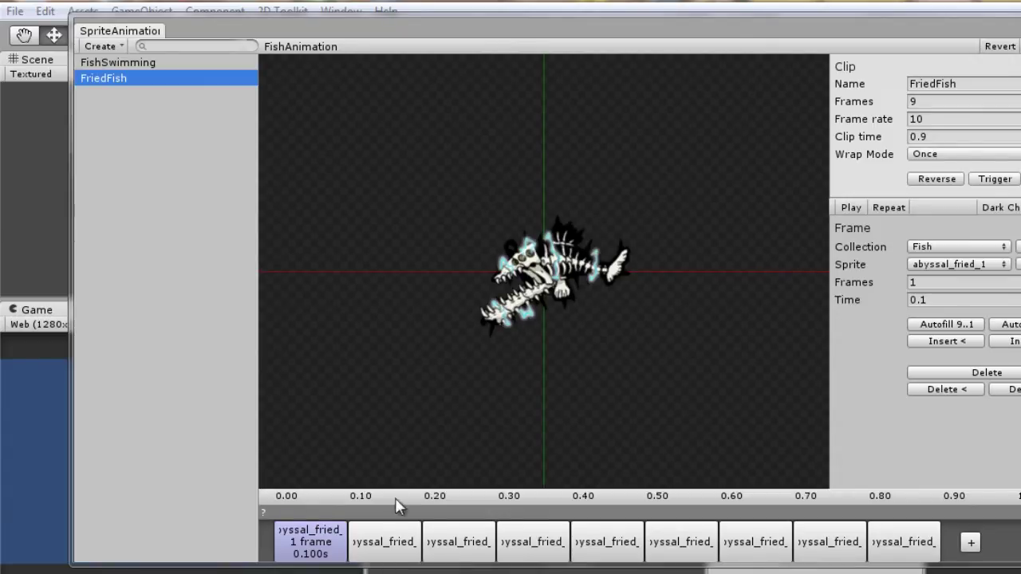
{"action": "left_click", "coordinate": [389, 550]}
{"action": "left_click", "coordinate": [443, 550]}
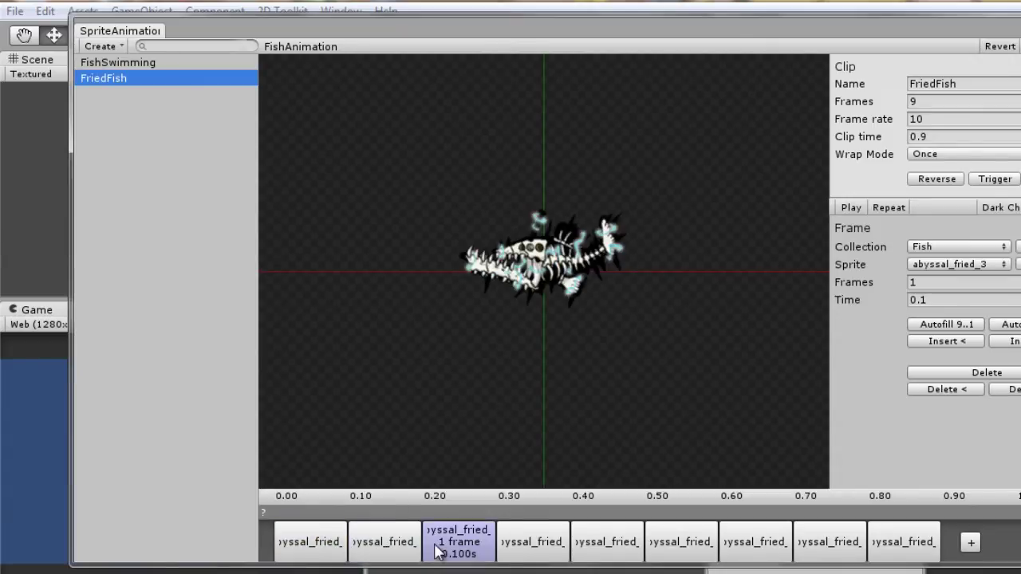
{"action": "left_click", "coordinate": [551, 547]}
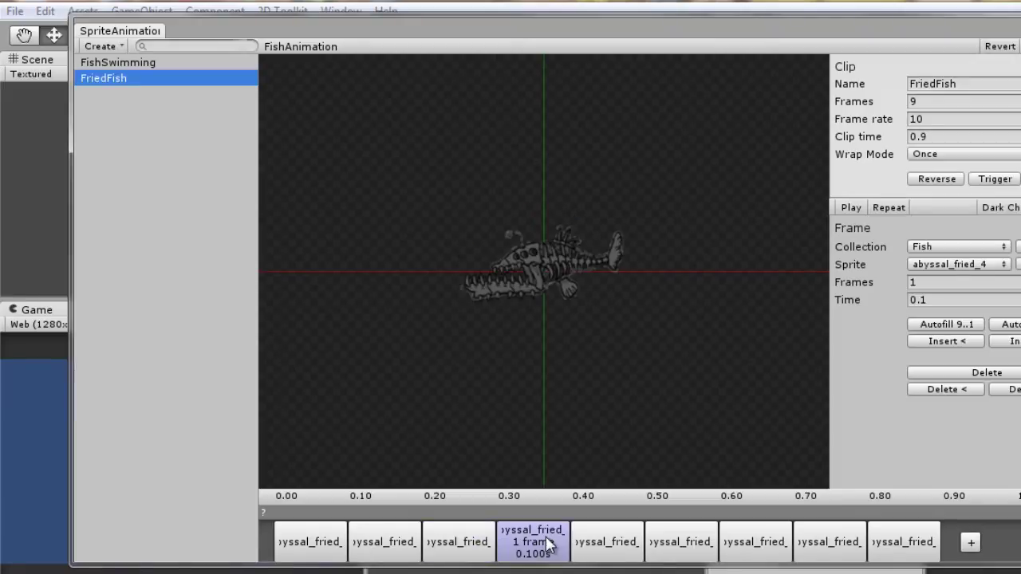
{"action": "left_click", "coordinate": [600, 544]}
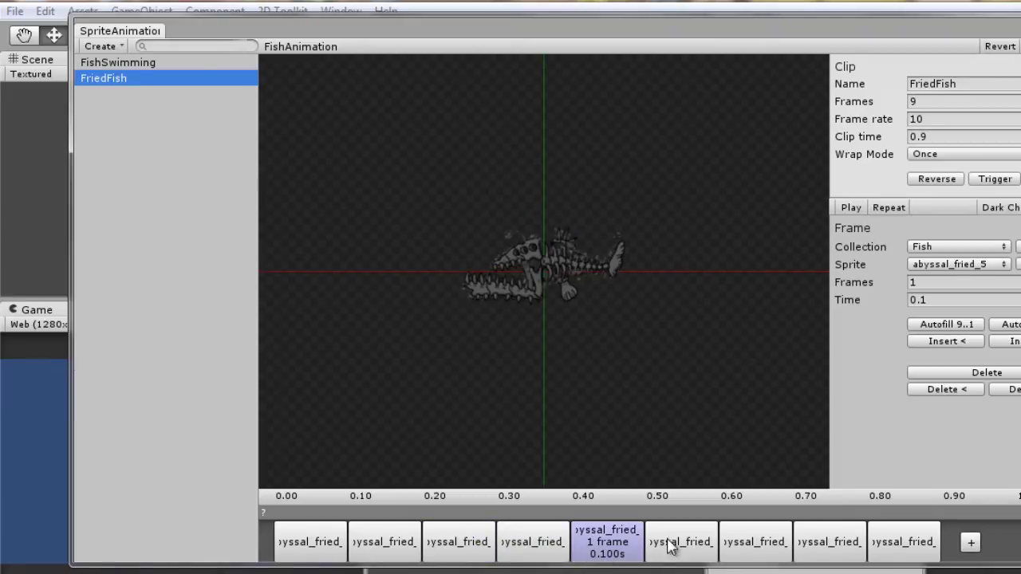
{"action": "left_click", "coordinate": [686, 544]}
{"action": "left_click", "coordinate": [745, 544]}
{"action": "left_click", "coordinate": [833, 544]}
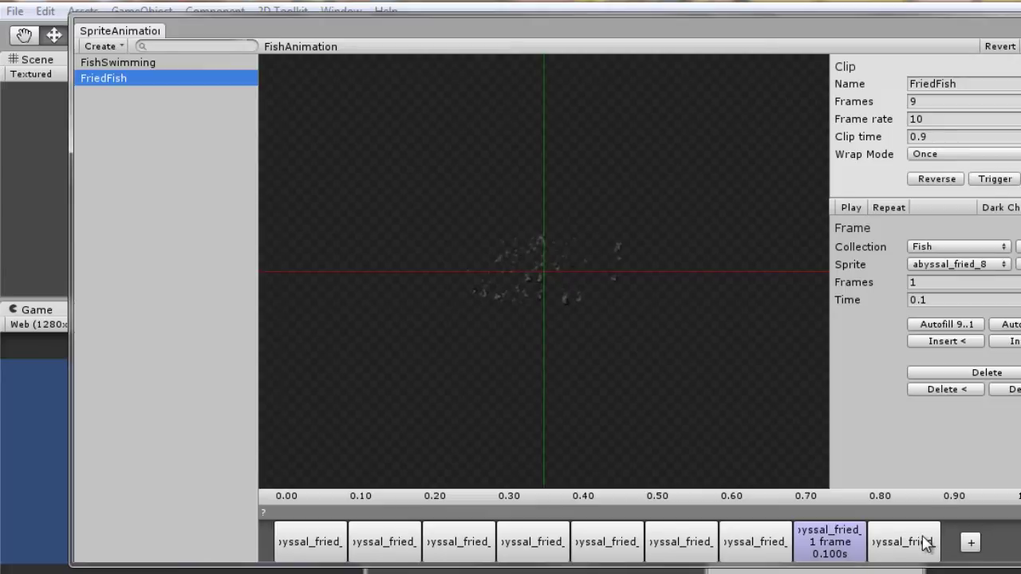
{"action": "left_click", "coordinate": [903, 542]}
{"action": "left_click", "coordinate": [384, 548]}
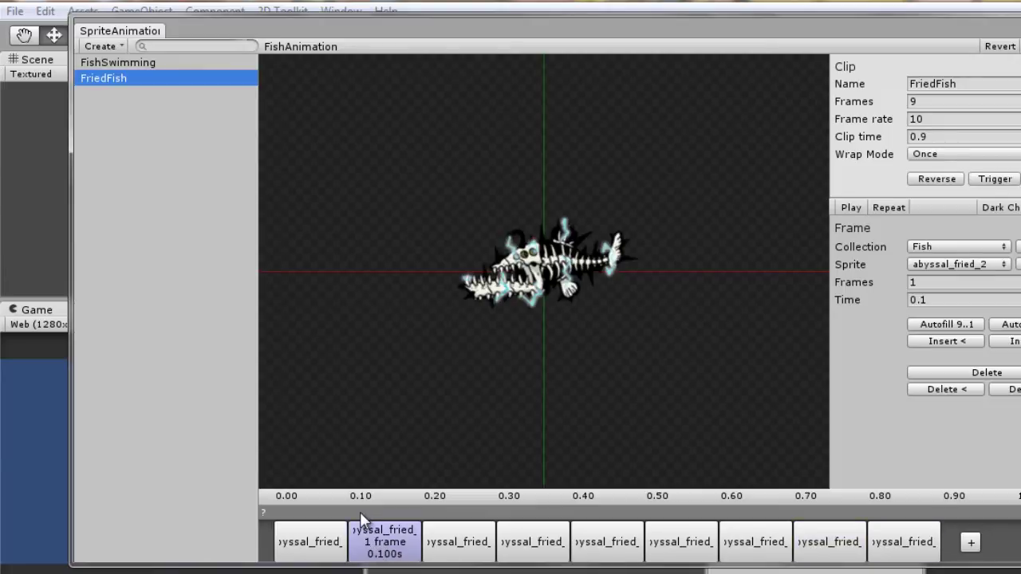
{"action": "left_click", "coordinate": [331, 542]}
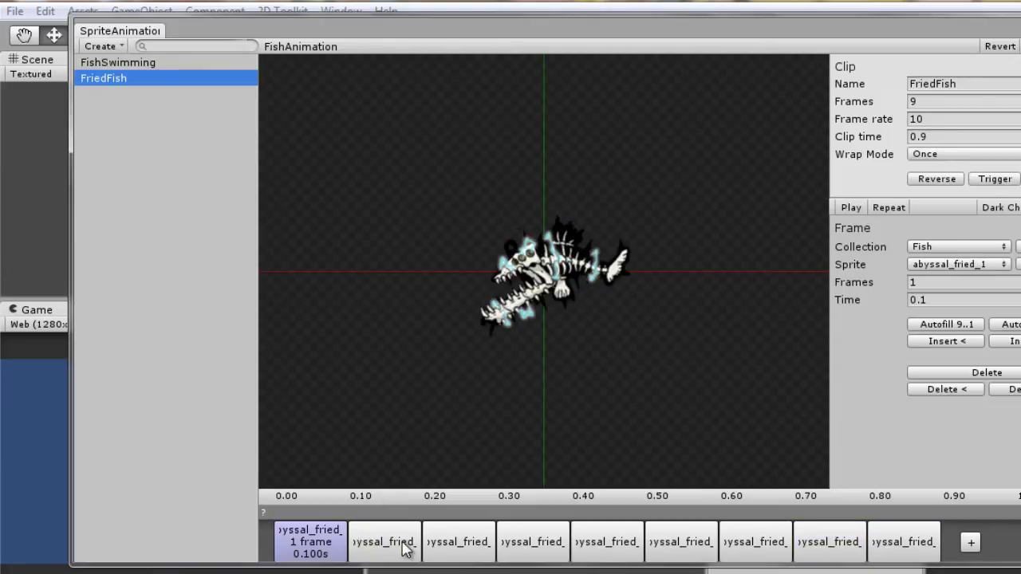
{"action": "left_click", "coordinate": [406, 547]}
{"action": "left_click", "coordinate": [470, 545]}
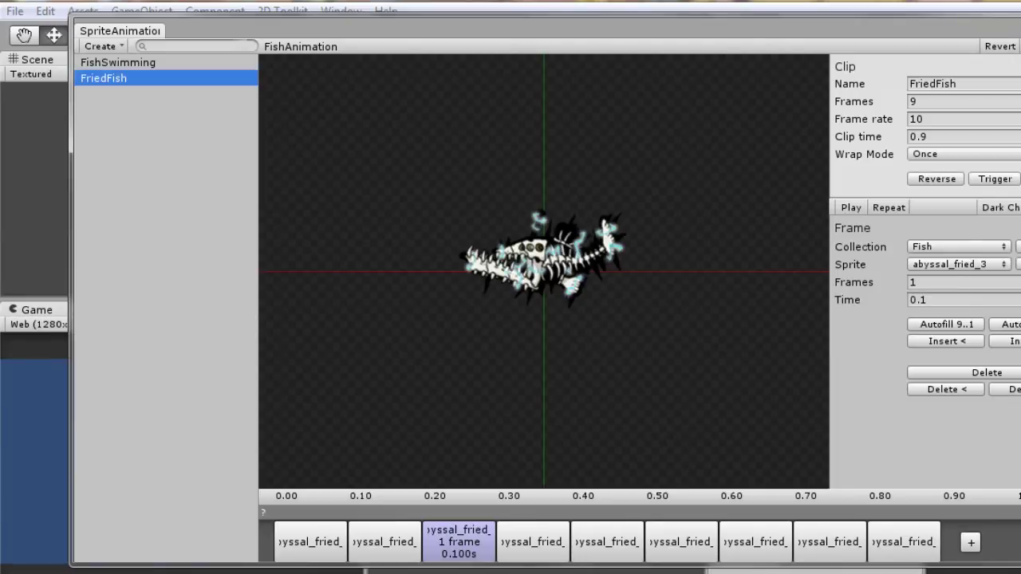
- Reassign frames four to six to early fried sprites (abyssal_fried_2, abyssal_fried_1), preview, and close the editor
{"action": "left_click_drag", "start_coordinate": [853, 101], "coordinate": [877, 102]}
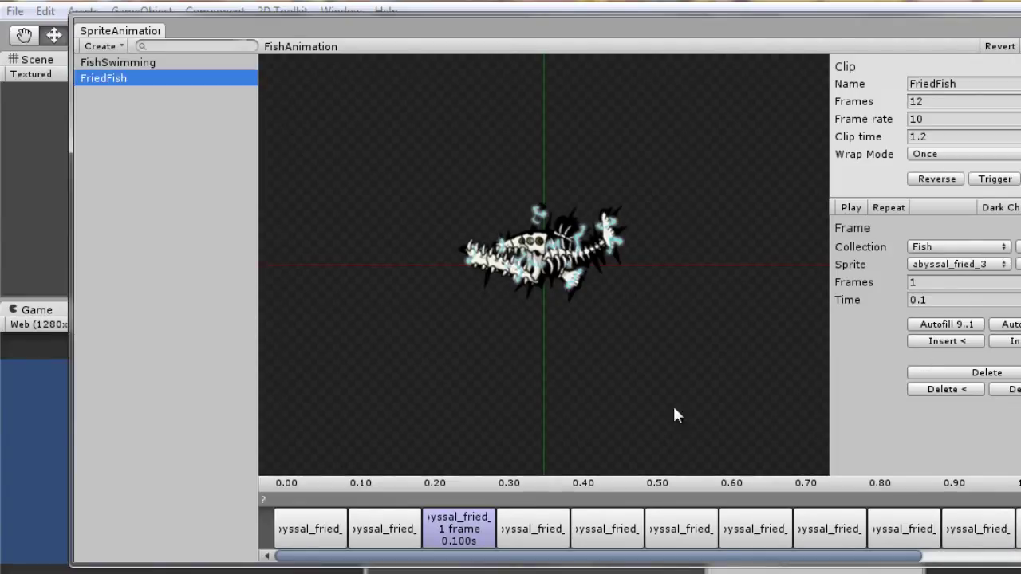
{"action": "left_click", "coordinate": [547, 529]}
{"action": "left_click", "coordinate": [972, 266]}
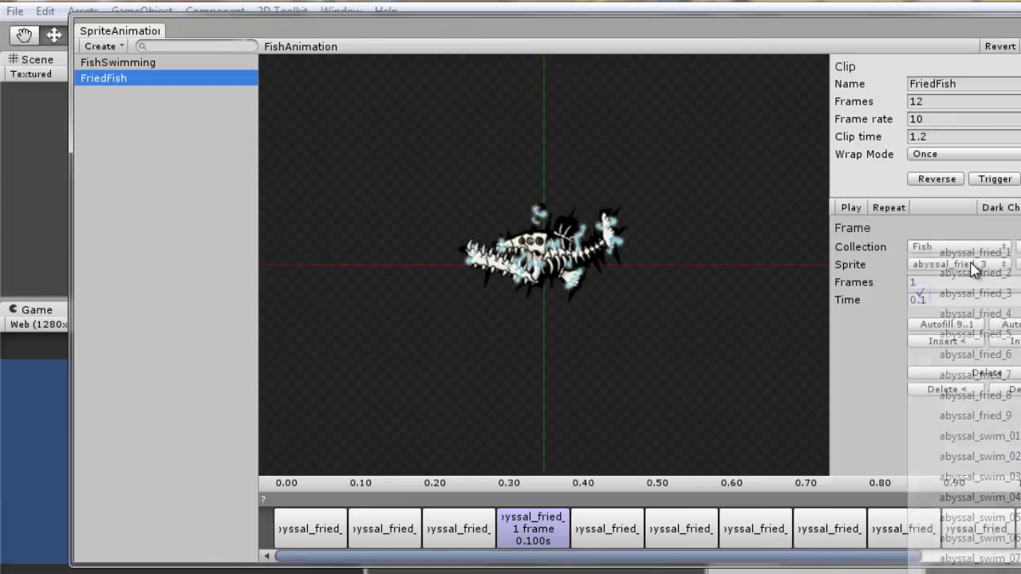
{"action": "left_click", "coordinate": [972, 272]}
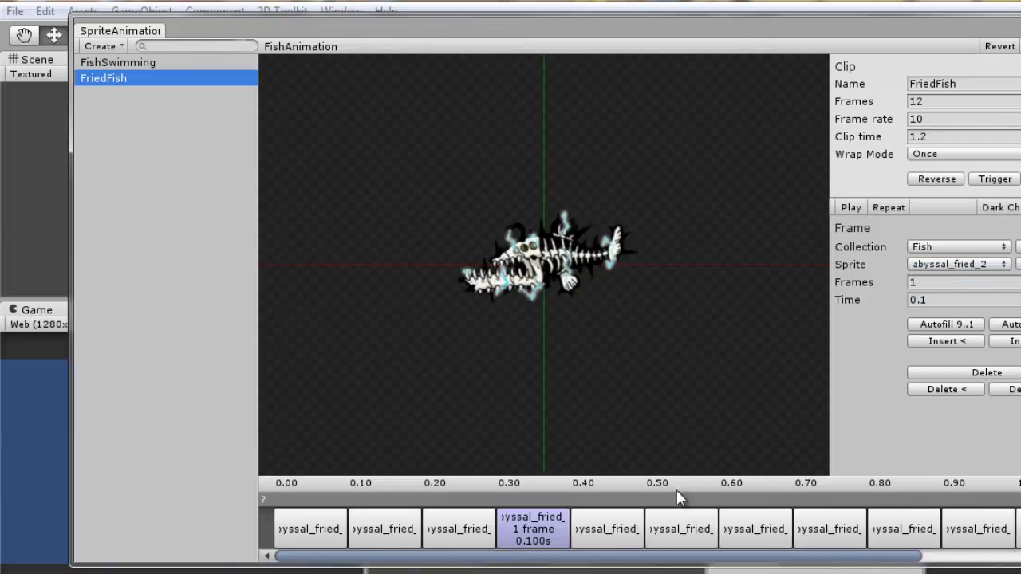
{"action": "left_click", "coordinate": [606, 528]}
{"action": "left_click", "coordinate": [973, 266]}
{"action": "left_click", "coordinate": [972, 273]}
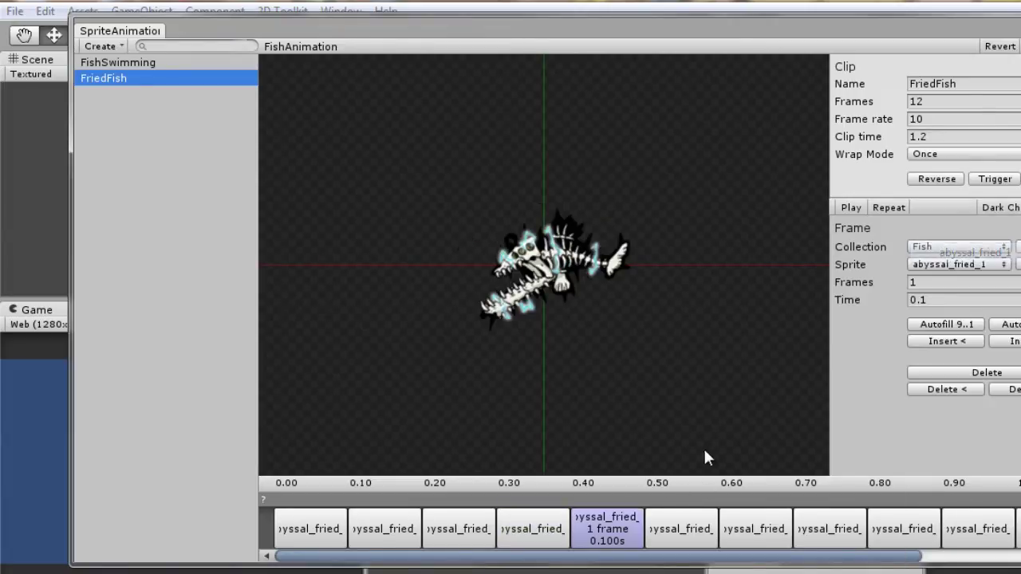
{"action": "left_click", "coordinate": [694, 526]}
{"action": "left_click", "coordinate": [957, 264]}
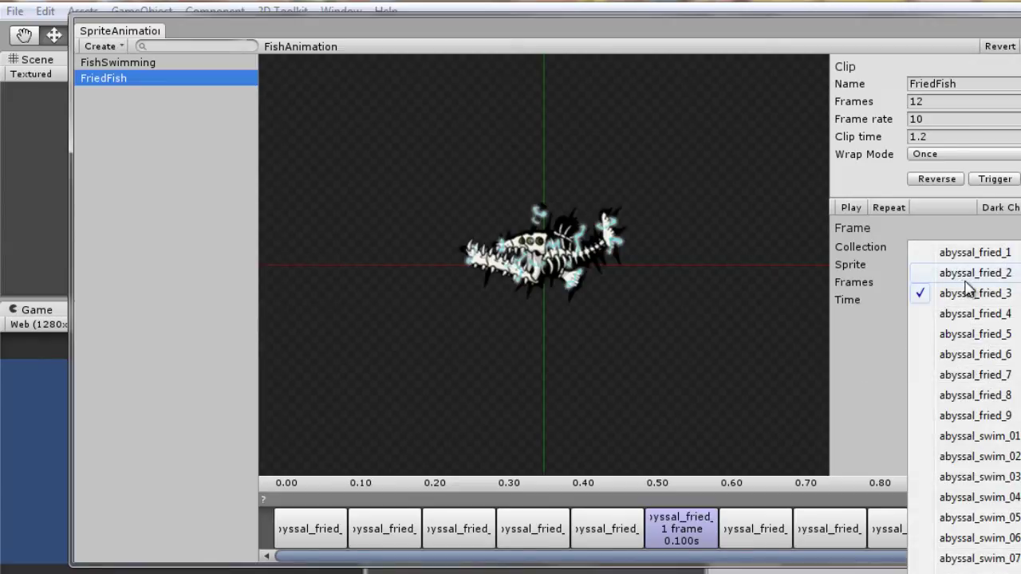
{"action": "left_click", "coordinate": [961, 268]}
{"action": "left_click", "coordinate": [331, 519]}
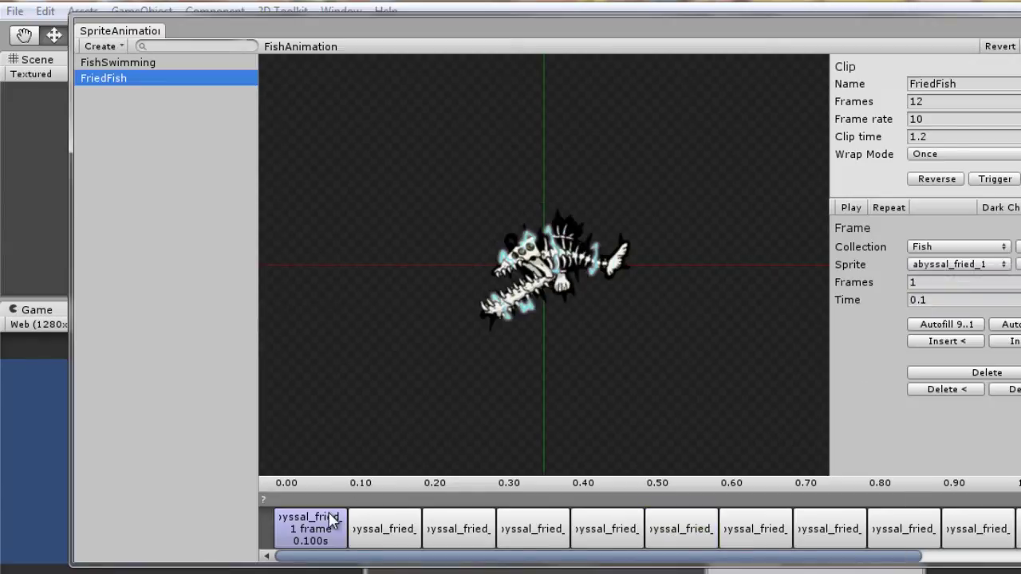
{"action": "left_click", "coordinate": [850, 208]}
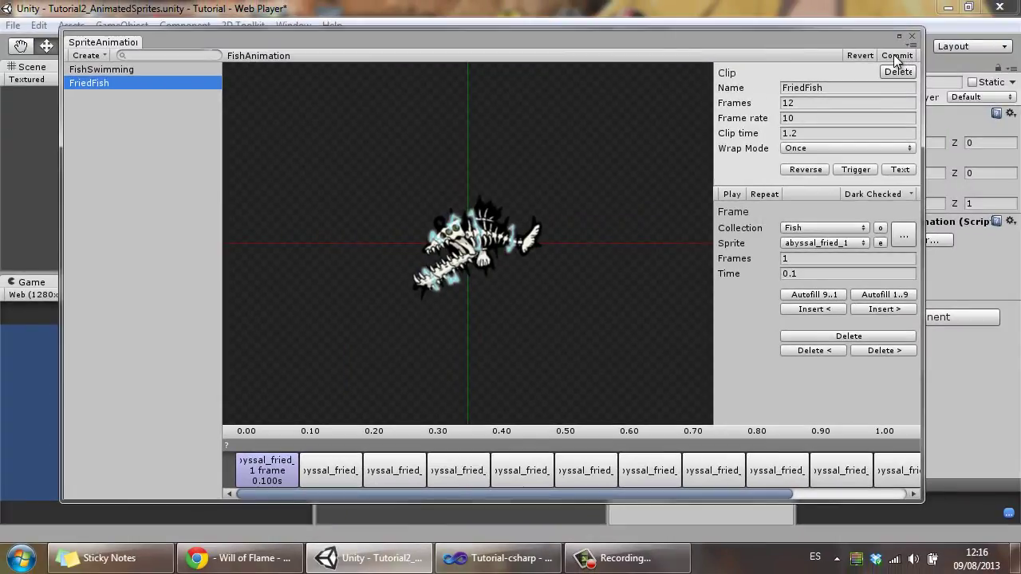
{"action": "left_click", "coordinate": [912, 36]}
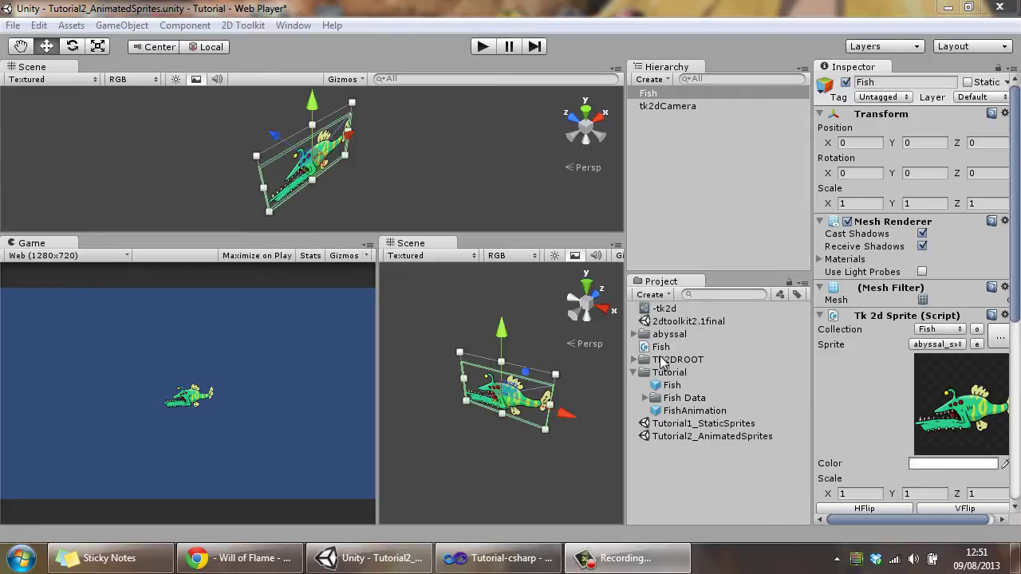
- Create a new 2D Toolkit sprite in the scene using the uw_anemone_1 image
{"action": "left_click", "coordinate": [675, 124]}
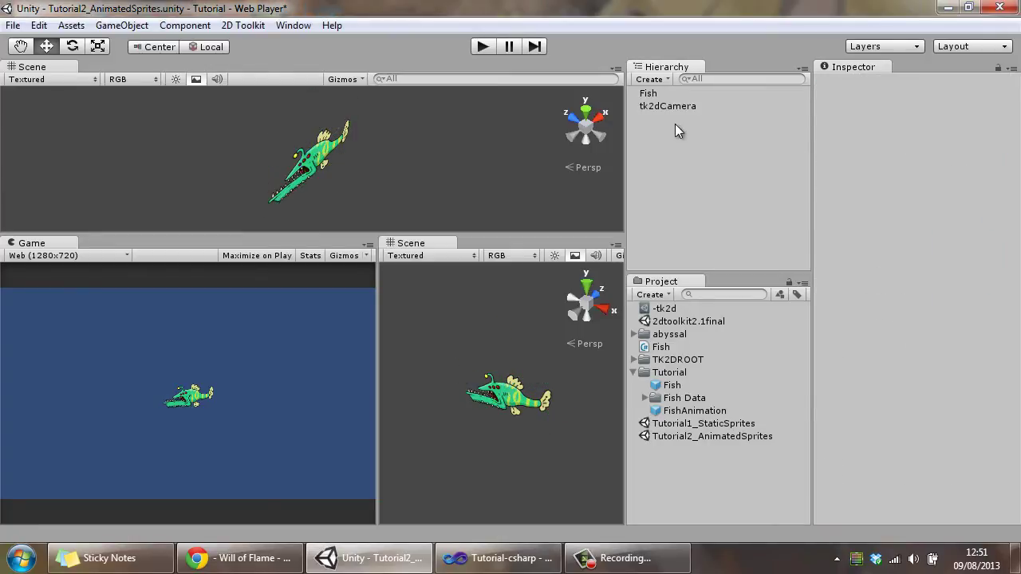
{"action": "left_click", "coordinate": [660, 78]}
{"action": "mouse_move", "coordinate": [728, 501]}
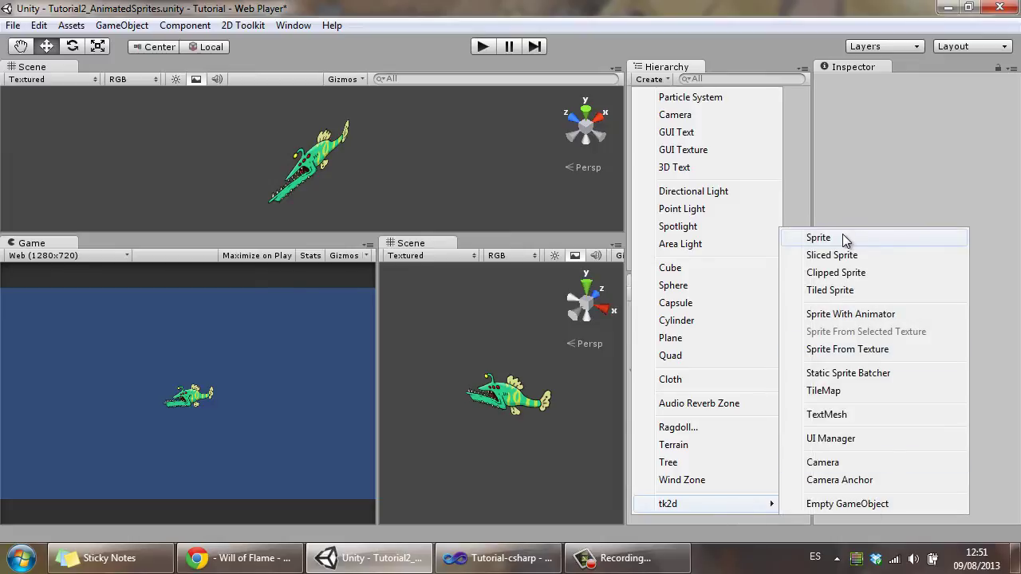
{"action": "left_click", "coordinate": [842, 236]}
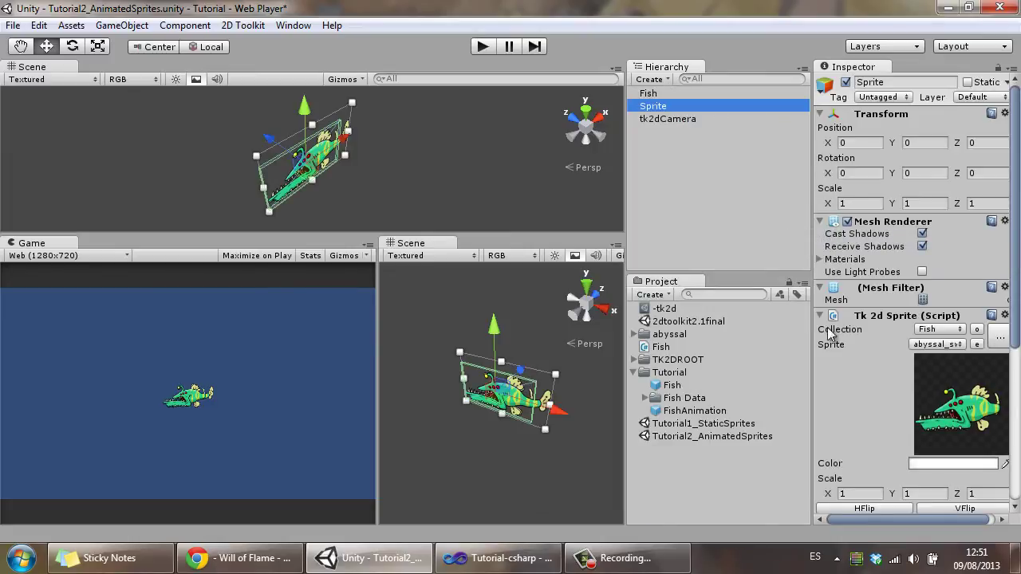
{"action": "left_click", "coordinate": [960, 330]}
{"action": "left_click", "coordinate": [1000, 335]}
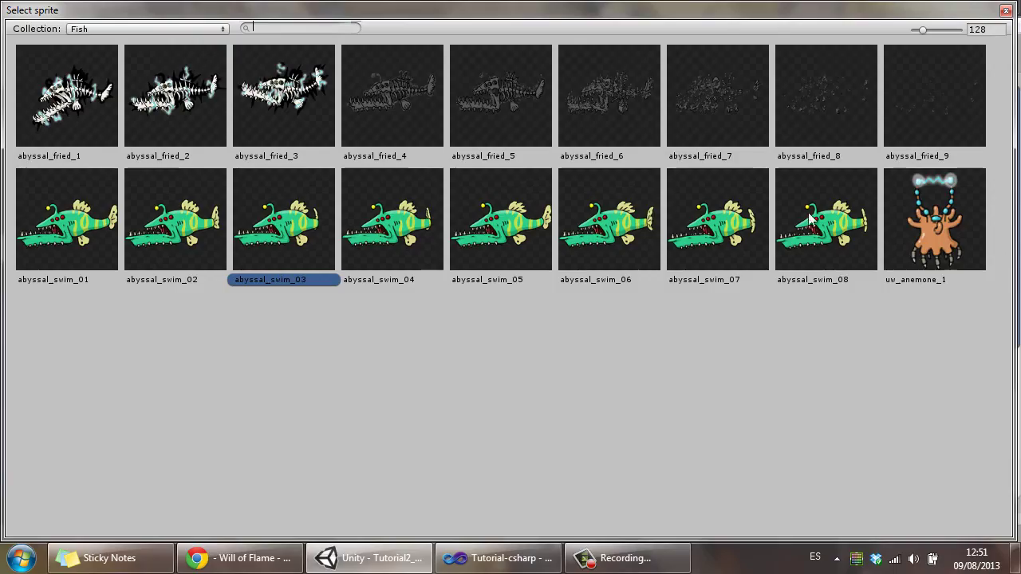
{"action": "left_click", "coordinate": [931, 205]}
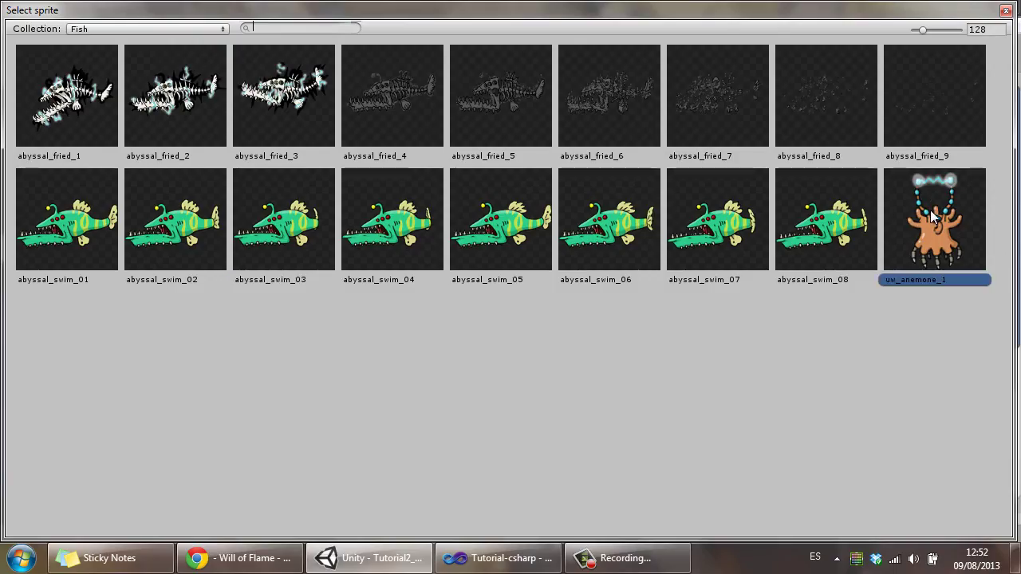
{"action": "double_click", "coordinate": [929, 210]}
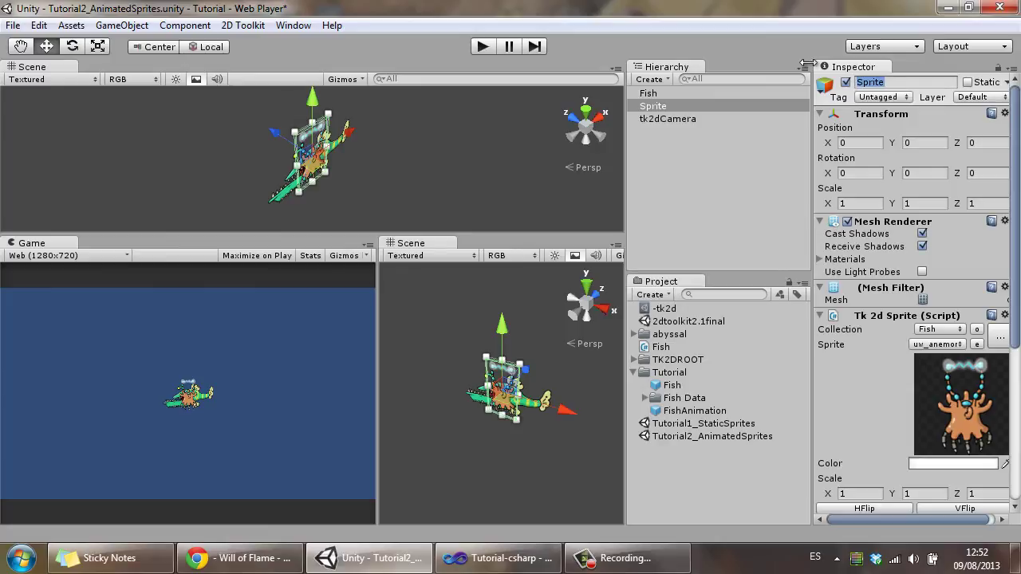
- Rename the sprite to Anemone and move it left of the fish, to X -13.7955
{"action": "type", "text": "Anemone"}
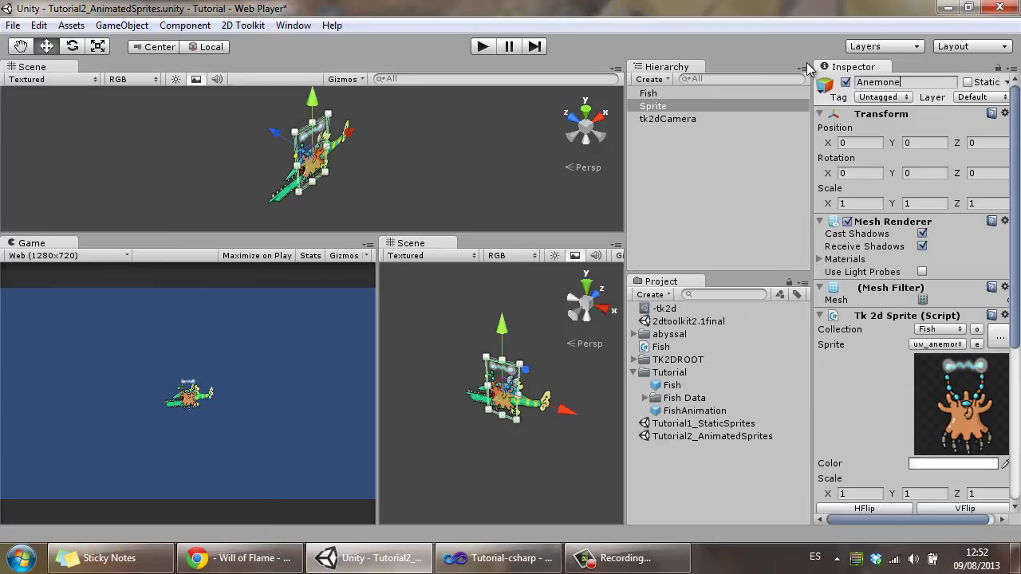
{"action": "key", "text": "Return"}
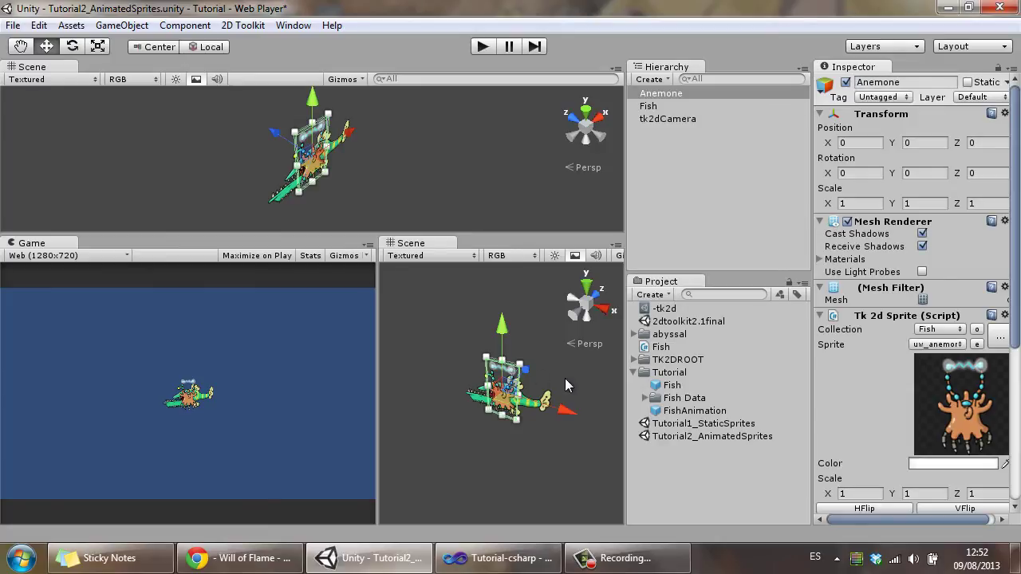
{"action": "left_click_drag", "start_coordinate": [514, 387], "coordinate": [408, 366]}
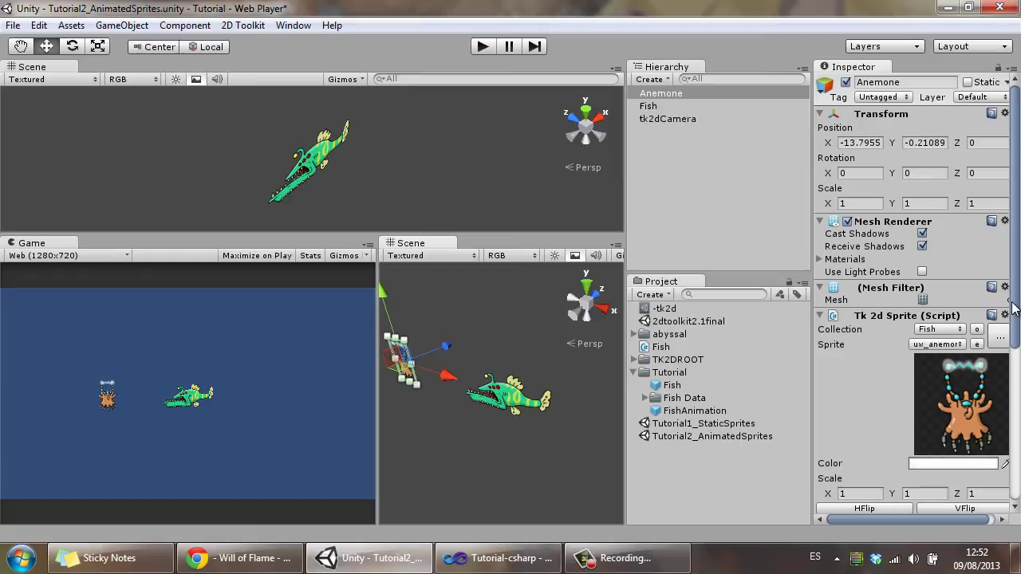
{"action": "left_click_drag", "start_coordinate": [1015, 310], "coordinate": [1017, 481]}
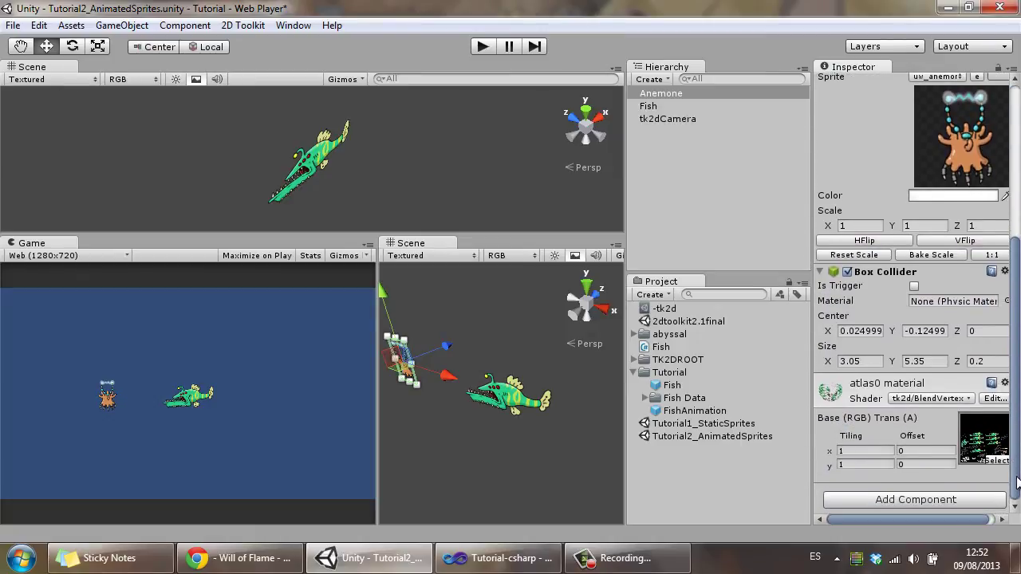
- Give Anemone a Rigidbody with gravity off, Z position frozen and X/Y rotation frozen
{"action": "left_click", "coordinate": [692, 104]}
{"action": "left_click", "coordinate": [694, 98]}
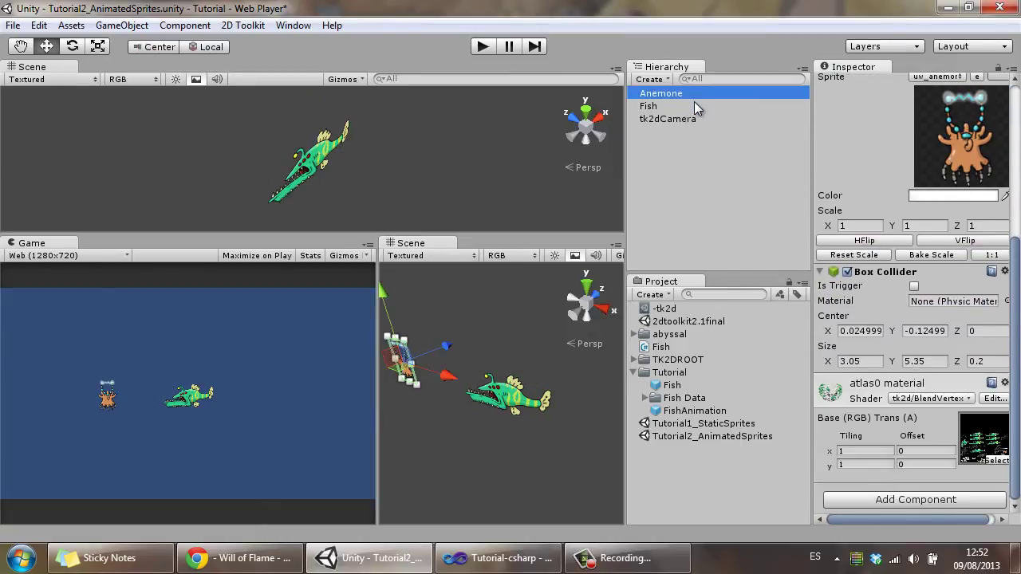
{"action": "left_click", "coordinate": [925, 500]}
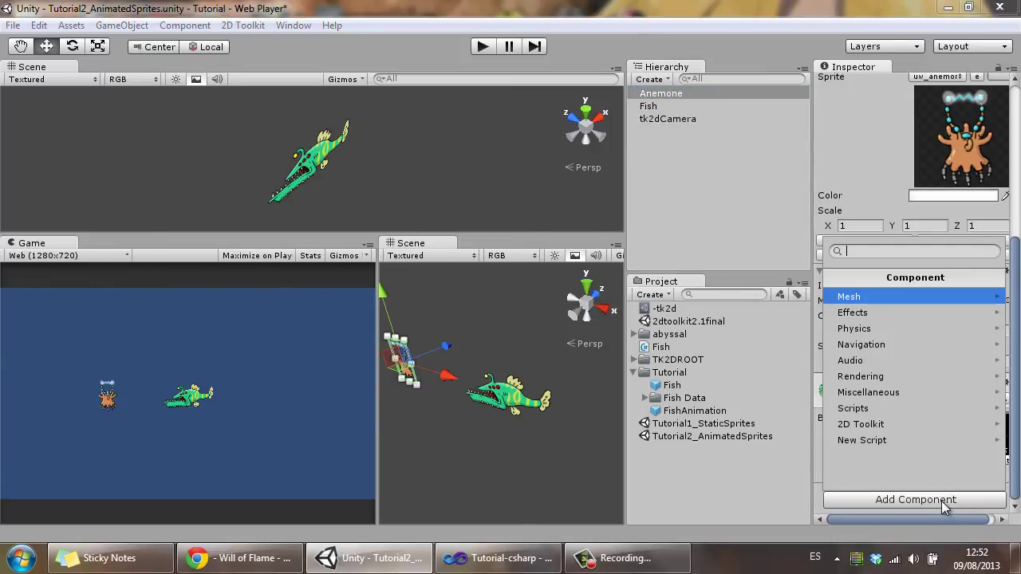
{"action": "left_click", "coordinate": [864, 330]}
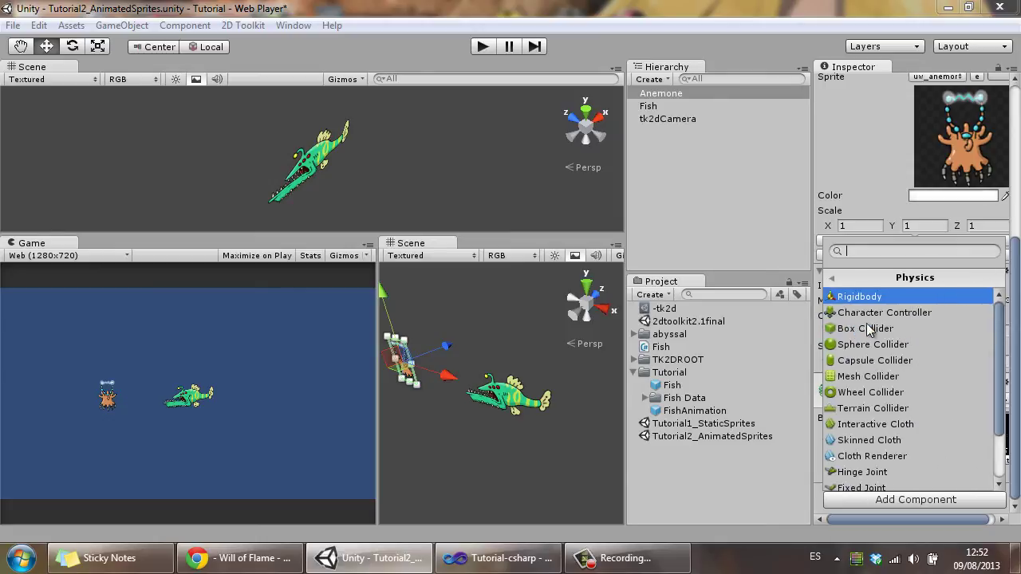
{"action": "left_click", "coordinate": [874, 301]}
{"action": "scroll", "coordinate": [1018, 396], "scroll_direction": "down", "scroll_amount": 3}
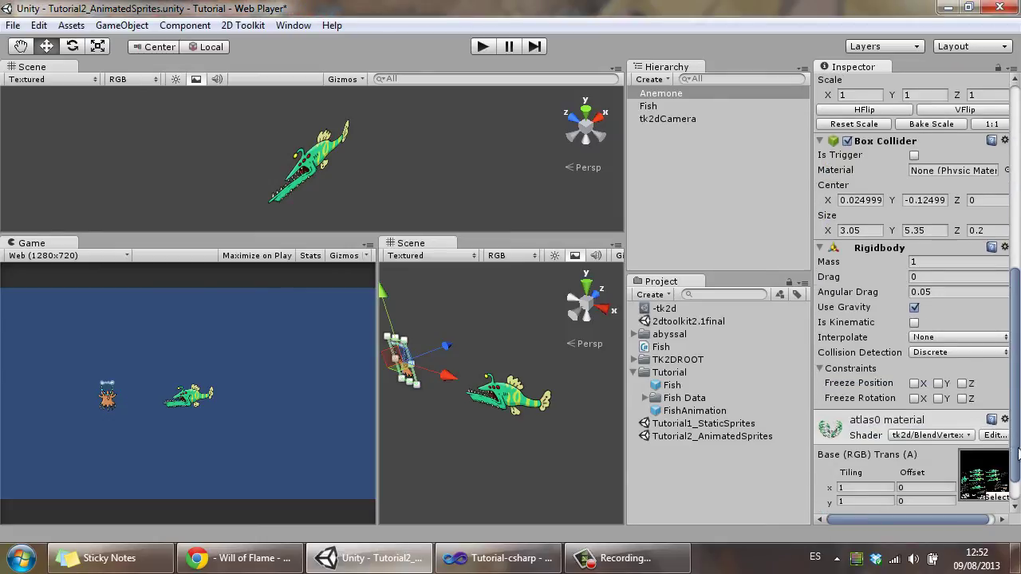
{"action": "left_click", "coordinate": [914, 307]}
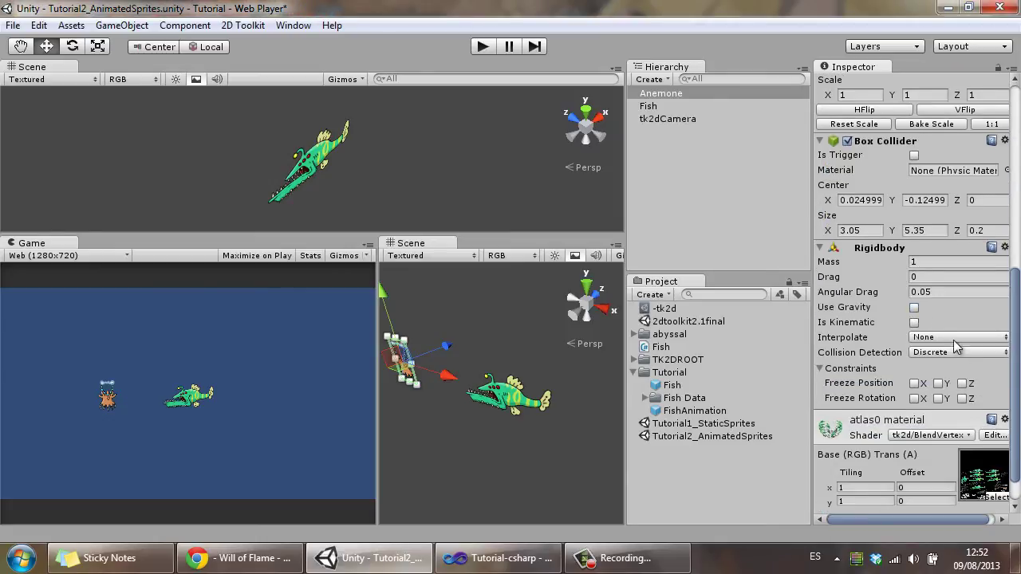
{"action": "left_click", "coordinate": [962, 383]}
{"action": "left_click", "coordinate": [939, 398]}
{"action": "left_click", "coordinate": [915, 399]}
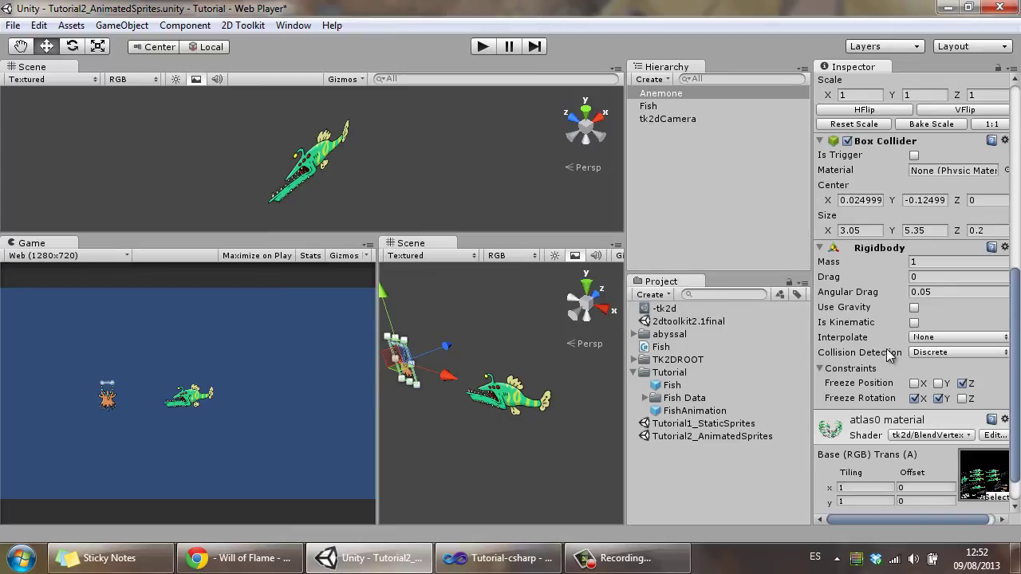
{"action": "left_click", "coordinate": [962, 383]}
{"action": "left_click", "coordinate": [962, 384]}
- Give Fish a Rigidbody with gravity off and Z position frozen
{"action": "left_click", "coordinate": [746, 106]}
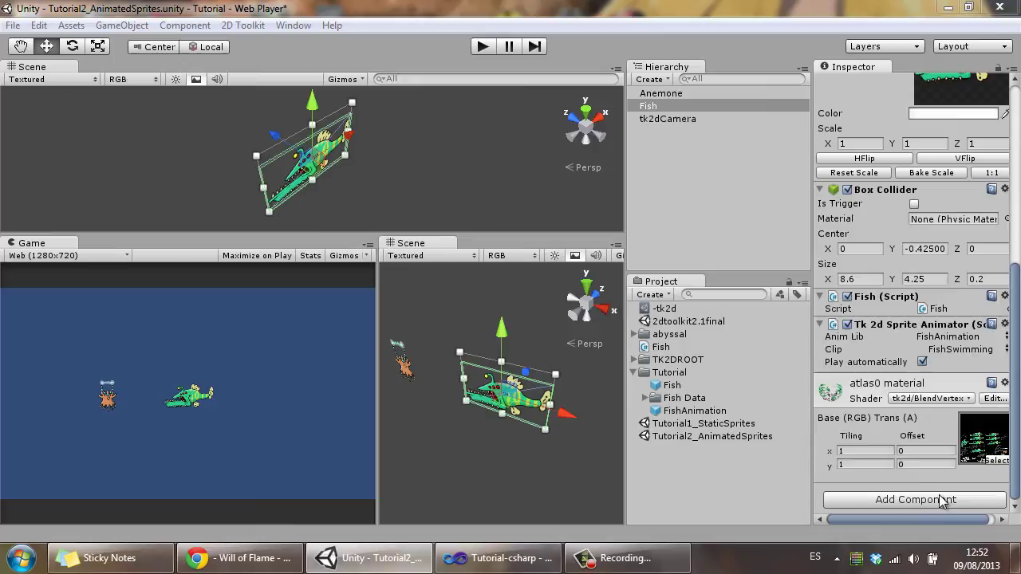
{"action": "left_click", "coordinate": [937, 501]}
{"action": "left_click", "coordinate": [872, 328]}
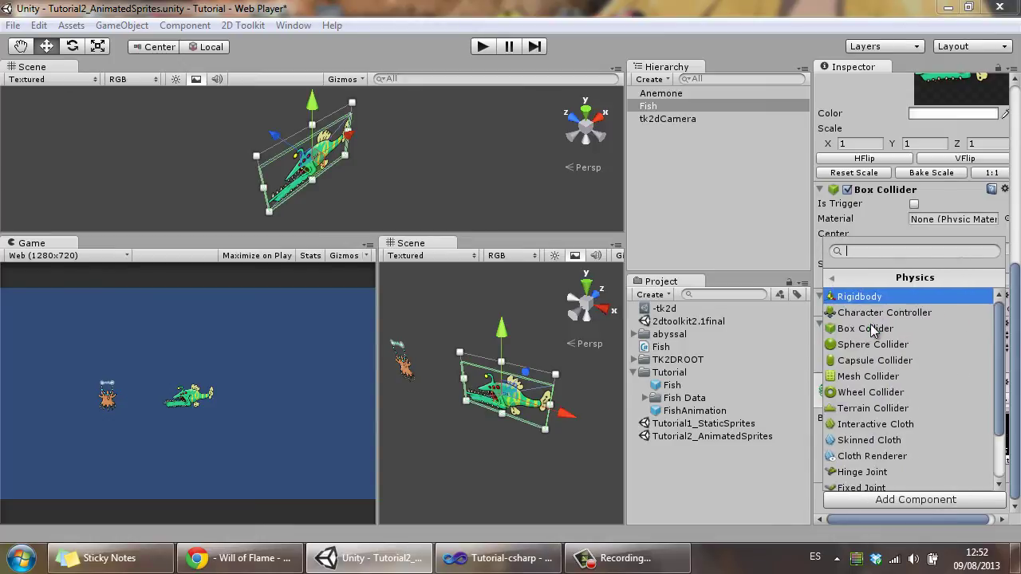
{"action": "left_click", "coordinate": [872, 297]}
{"action": "left_click_drag", "start_coordinate": [1019, 378], "coordinate": [1018, 424]}
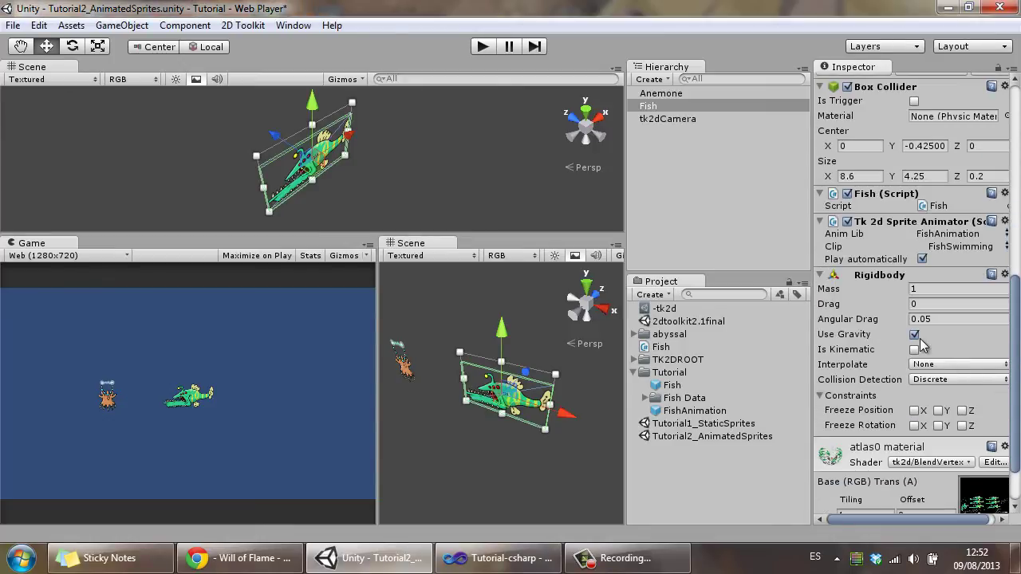
{"action": "left_click", "coordinate": [914, 334]}
{"action": "left_click", "coordinate": [962, 410]}
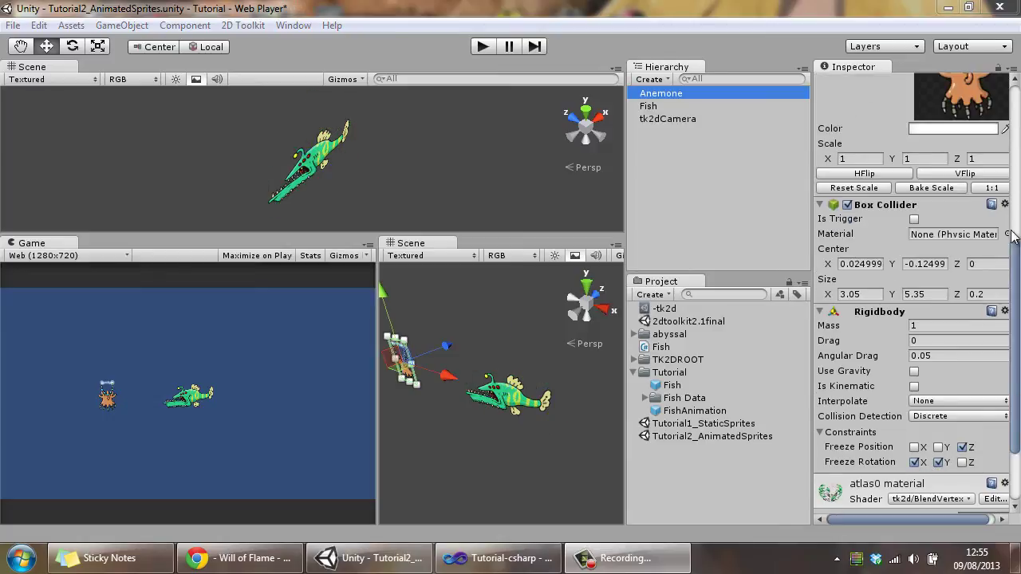
- Add the Electric tag in the Tag Manager
{"action": "left_click_drag", "start_coordinate": [1011, 234], "coordinate": [869, 80]}
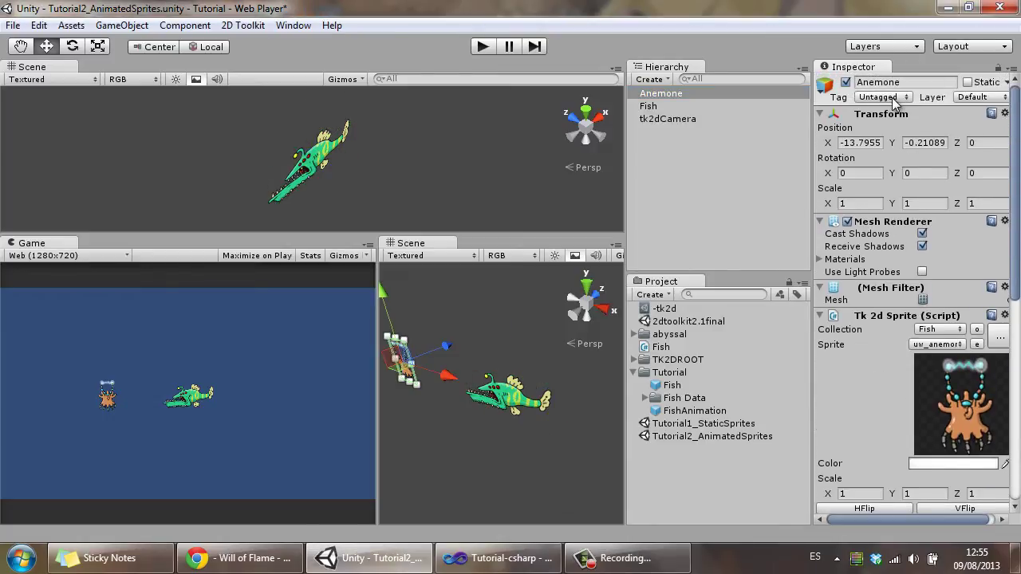
{"action": "left_click", "coordinate": [880, 96]}
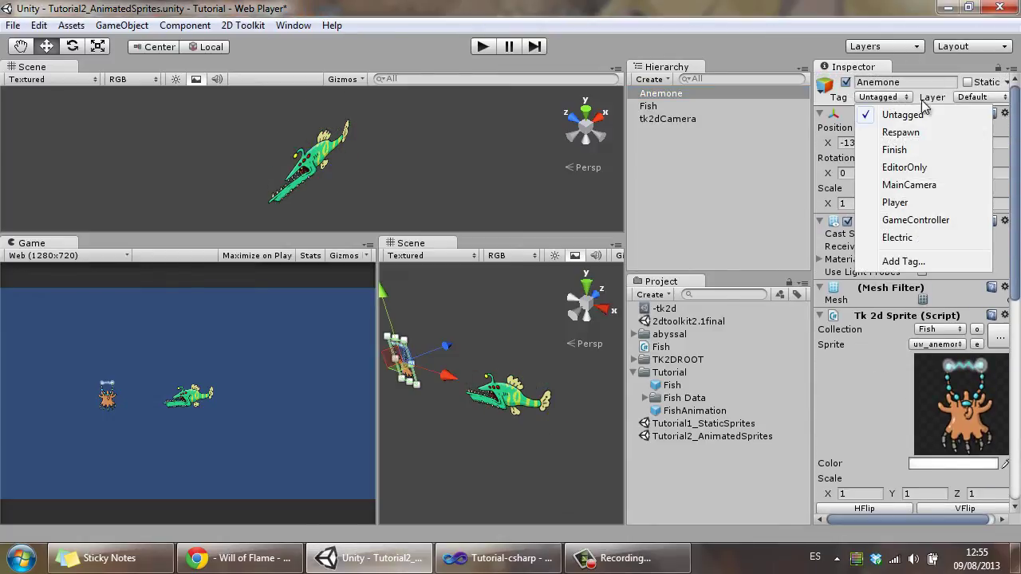
{"action": "left_click", "coordinate": [901, 261]}
{"action": "left_click", "coordinate": [923, 145]}
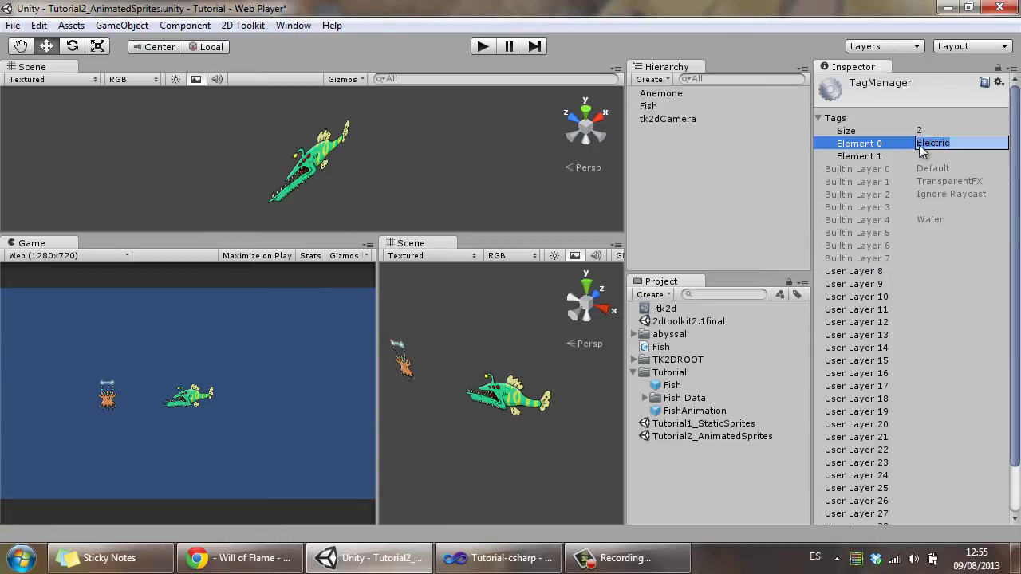
{"action": "left_click", "coordinate": [960, 147]}
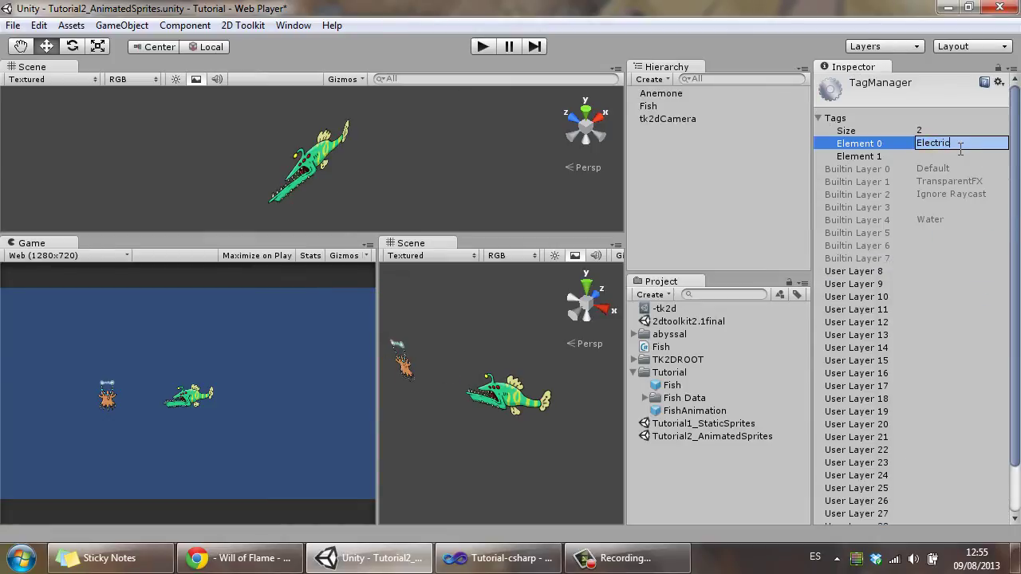
{"action": "left_click", "coordinate": [743, 155]}
- Set Anemone's tag to Electric, then select Fish and scroll its components
{"action": "left_click", "coordinate": [667, 92]}
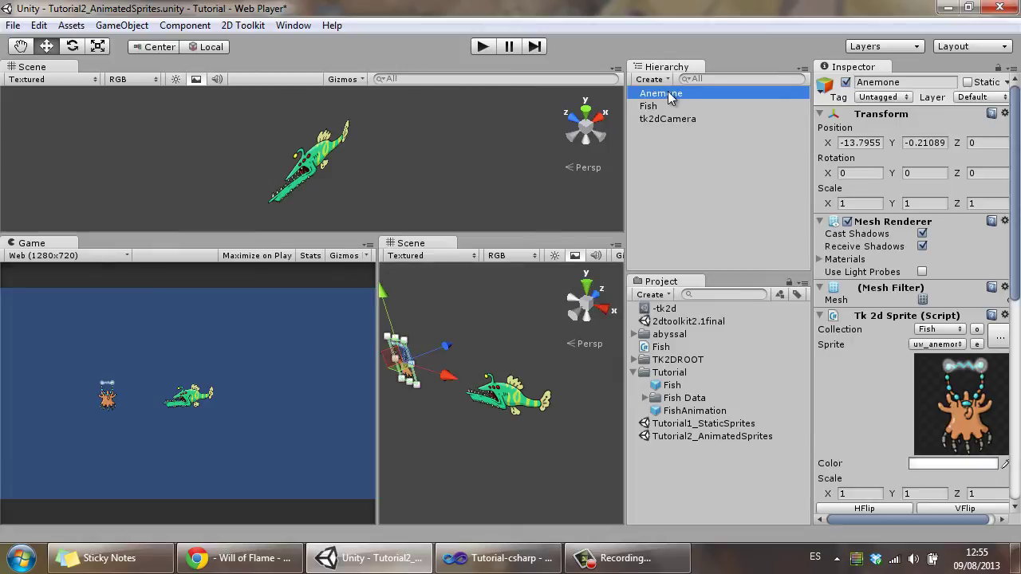
{"action": "left_click", "coordinate": [881, 97]}
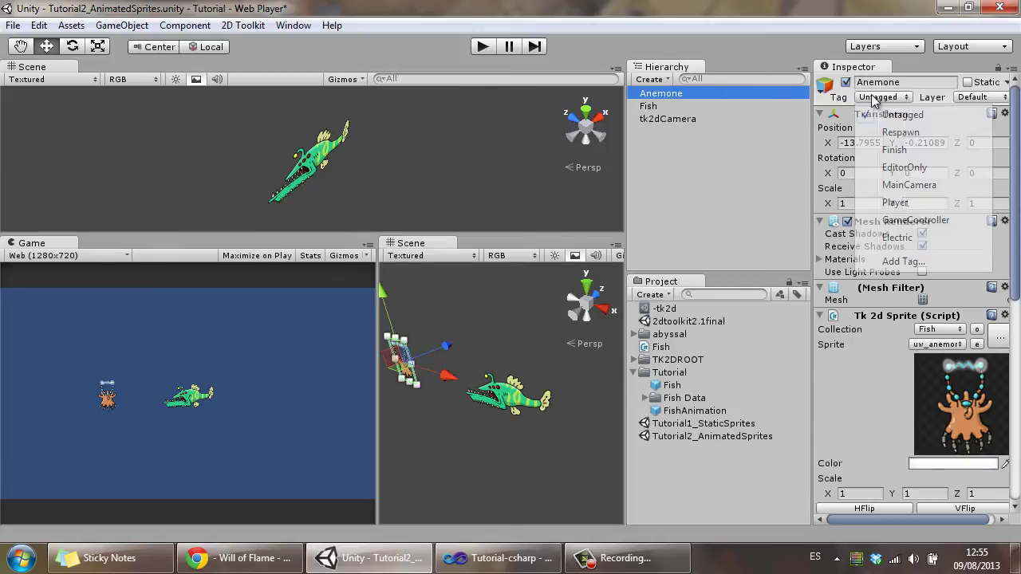
{"action": "left_click", "coordinate": [898, 238]}
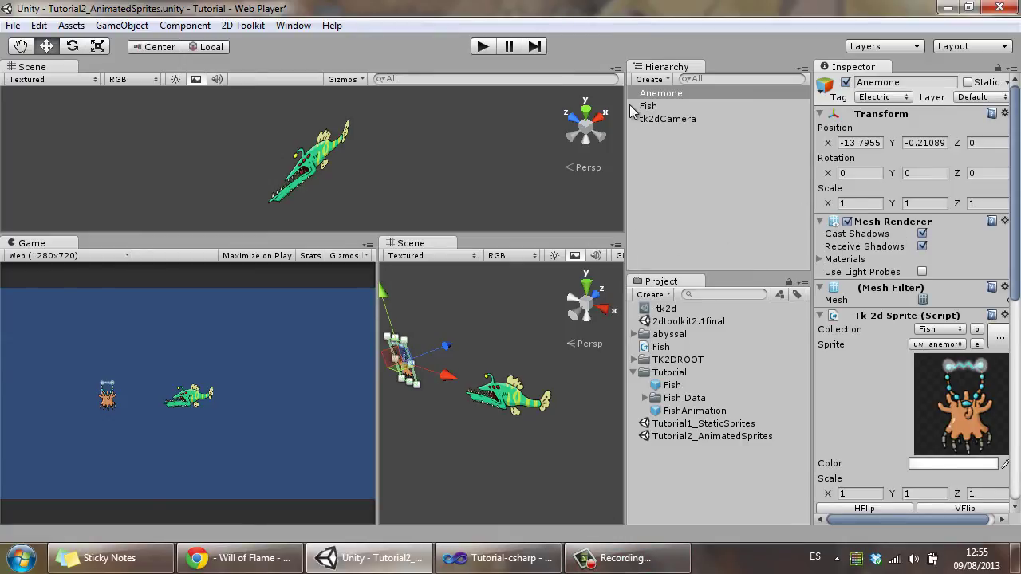
{"action": "left_click", "coordinate": [659, 106]}
{"action": "scroll", "coordinate": [917, 319], "scroll_direction": "down", "scroll_amount": 5}
{"action": "scroll", "coordinate": [885, 279], "scroll_direction": "down", "scroll_amount": 3}
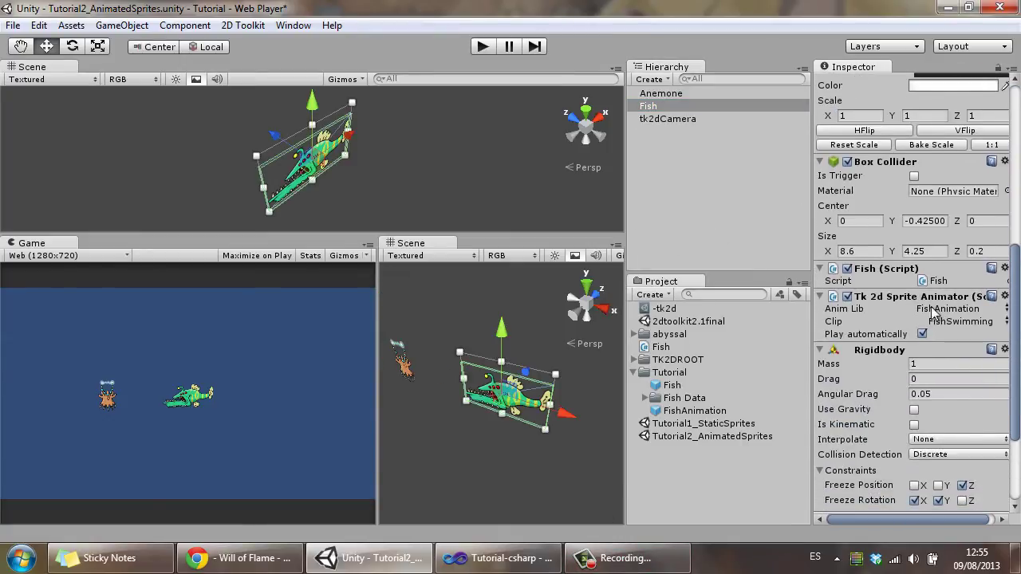
- Write OnCollisionEnter(Collision collision) in Fish.cs with an empty if on tag == "Electric", and save
{"action": "right_click", "coordinate": [881, 268]}
{"action": "left_click", "coordinate": [939, 413]}
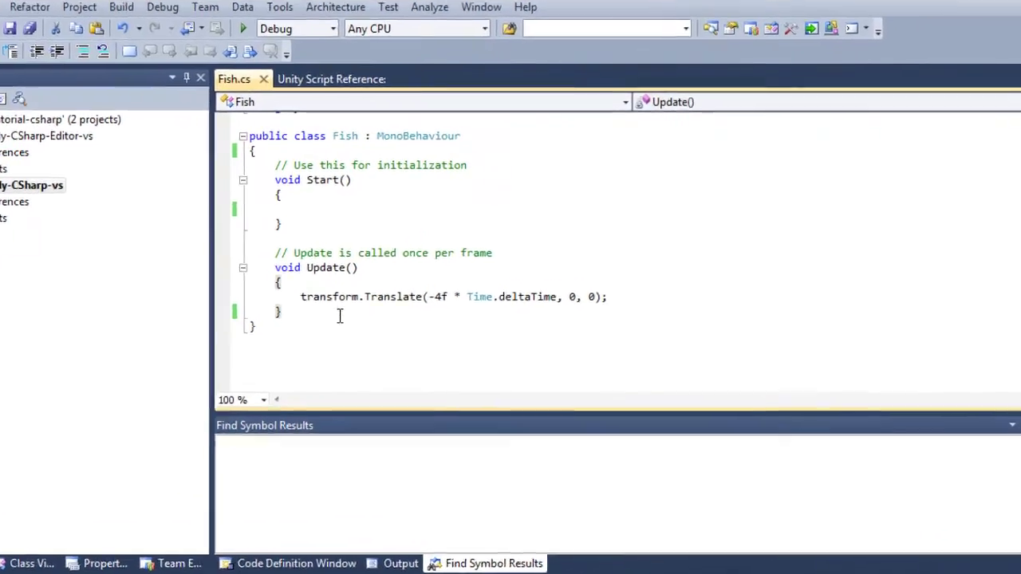
{"action": "key", "text": "Return"}
{"action": "key", "text": "Return"}
{"action": "type", "text": "void On"}
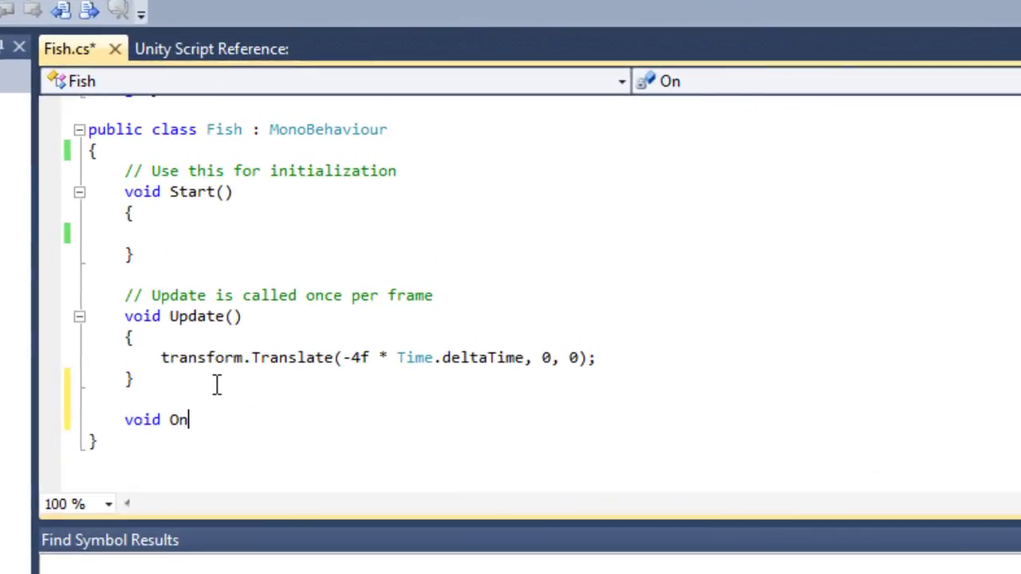
{"action": "type", "text": "CollisionEnter("}
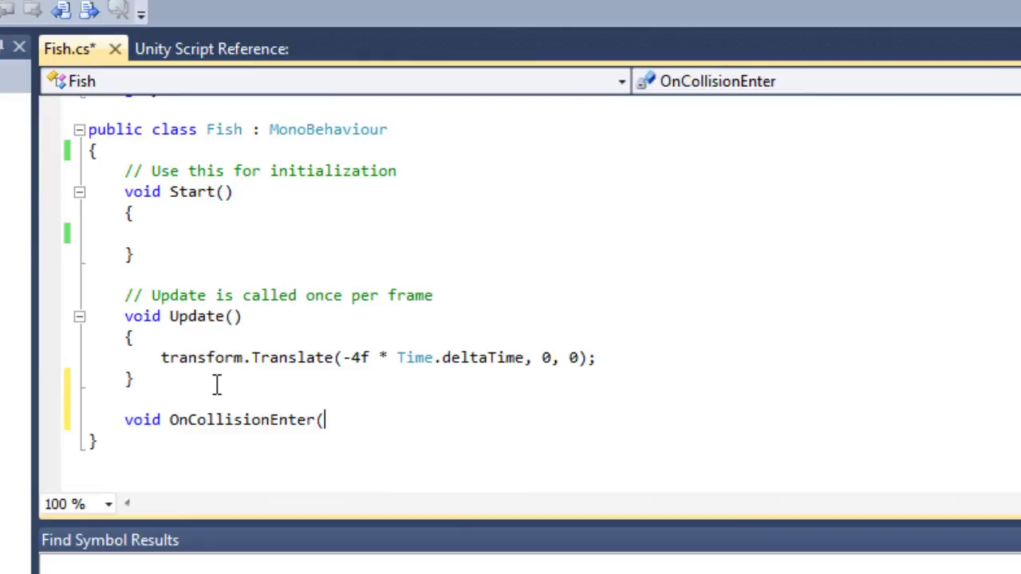
{"action": "type", "text": "Collision collision) "}
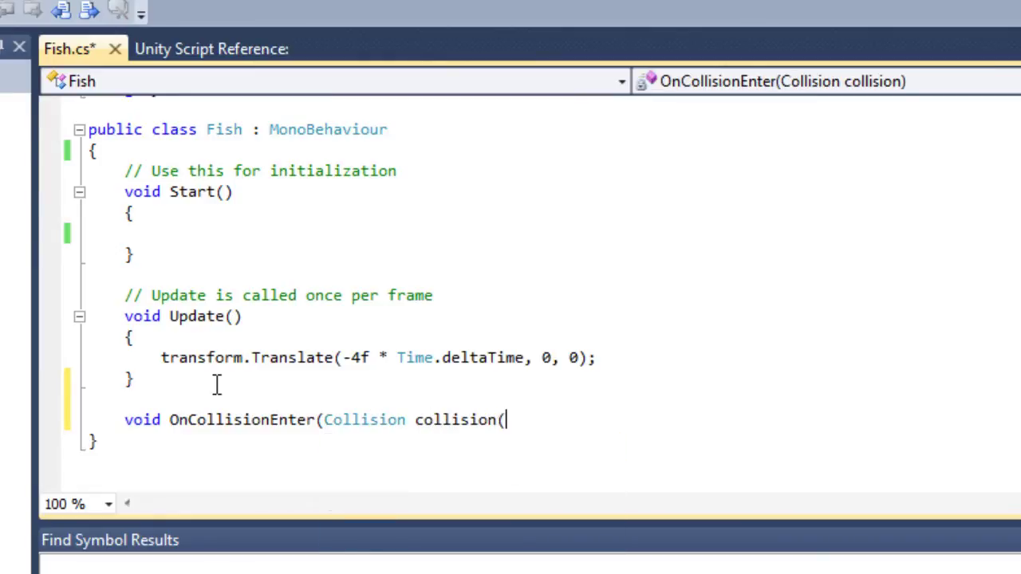
{"action": "type", "text": "{"}
{"action": "key", "text": "Return"}
{"action": "key", "text": "Return"}
{"action": "type", "text": "}"}
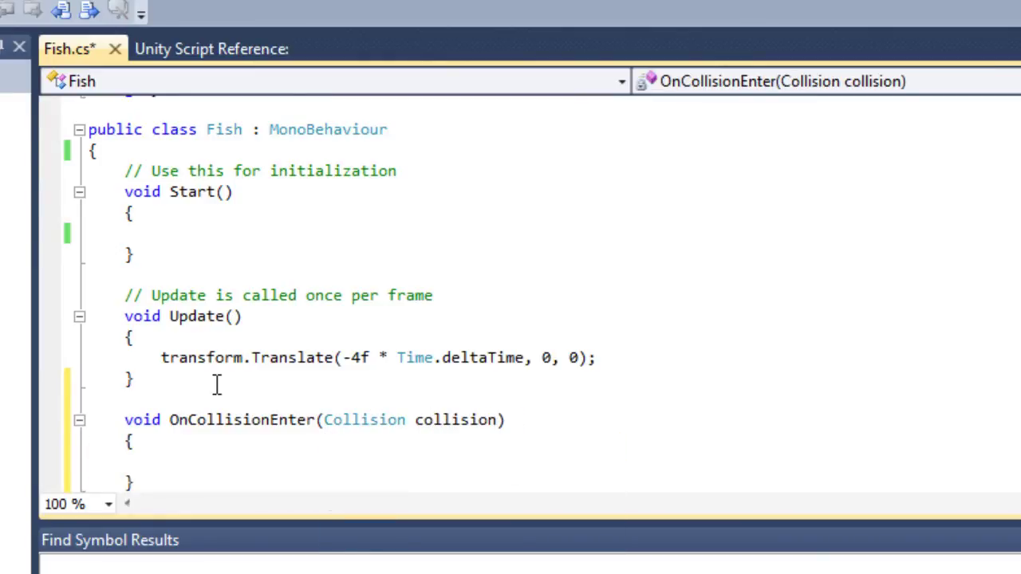
{"action": "type", "text": "if(collision.gameObject"}
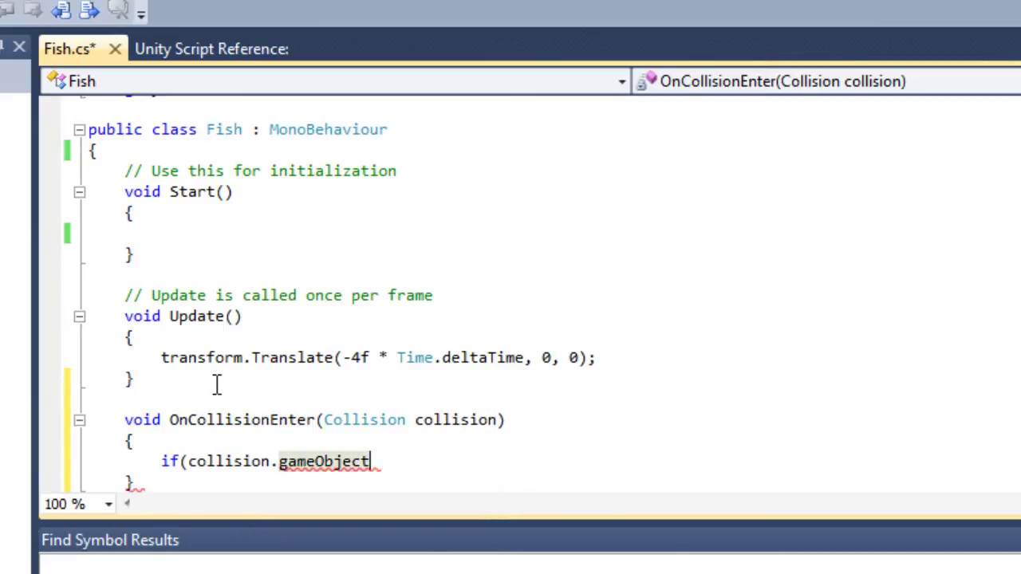
{"action": "type", "text": ".tag == \"Electric\") {"}
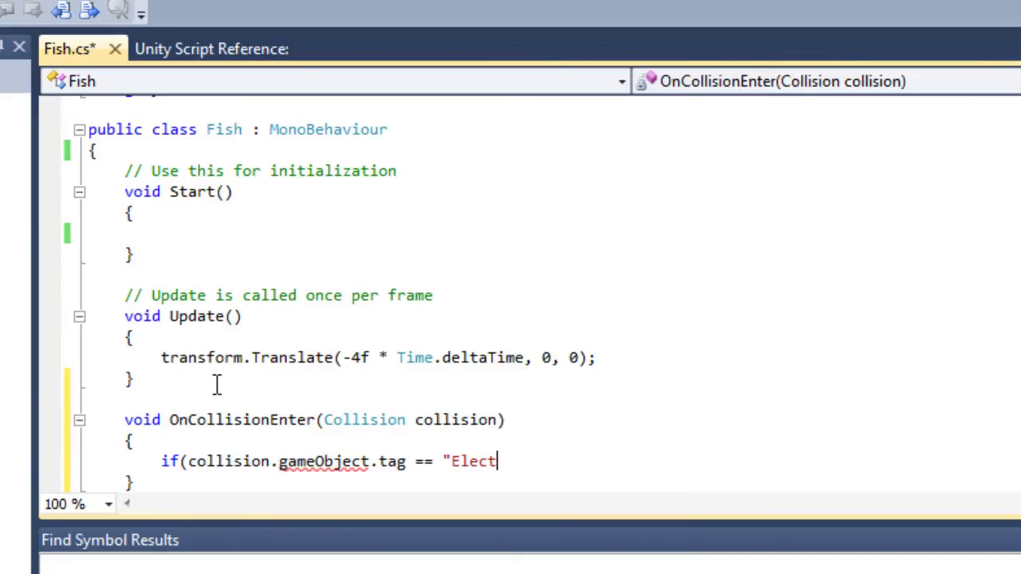
{"action": "key", "text": "Return"}
{"action": "key", "text": "Return"}
{"action": "type", "text": "}"}
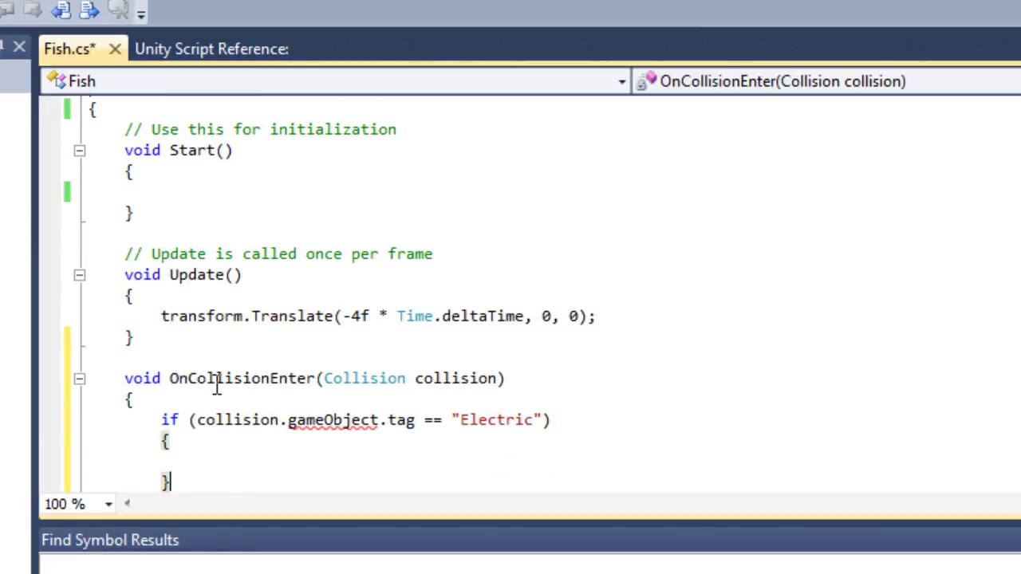
{"action": "key", "text": "Up"}
{"action": "key", "text": "ctrl+s"}
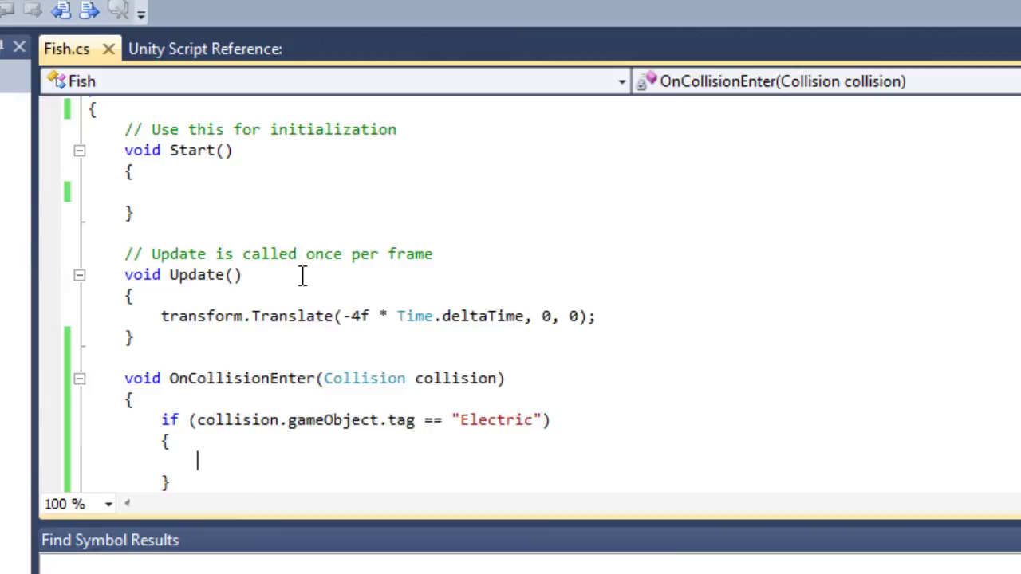
- Declare a tk2dSpriteAnimator animator field at the top of the Fish class
{"action": "scroll", "coordinate": [302, 276], "scroll_direction": "up", "scroll_amount": 2}
{"action": "left_click", "coordinate": [244, 169]}
{"action": "key", "text": "Return"}
{"action": "key", "text": "Return"}
{"action": "key", "text": "Up"}
{"action": "key", "text": "Return"}
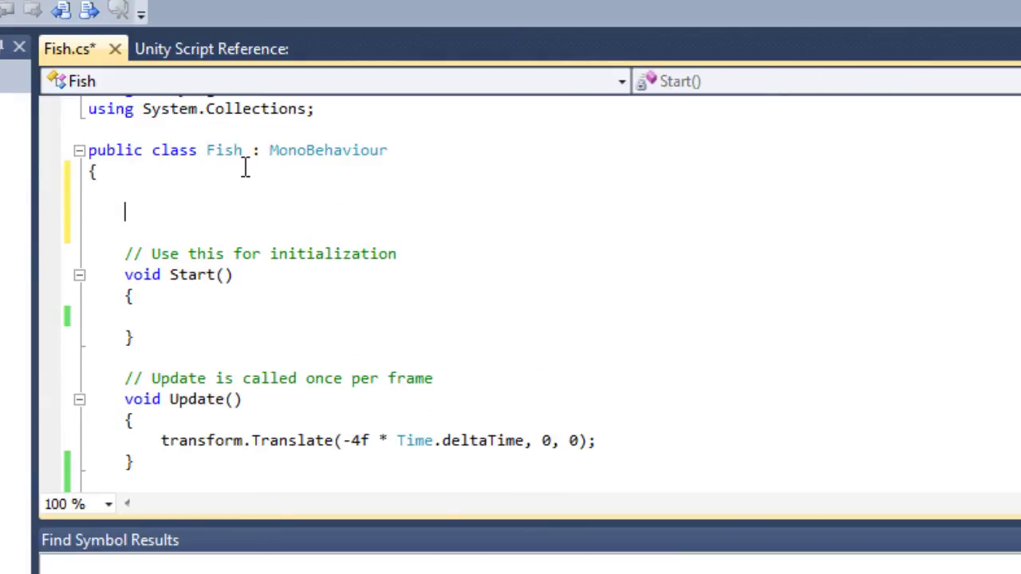
{"action": "type", "text": "tk2dsprite"}
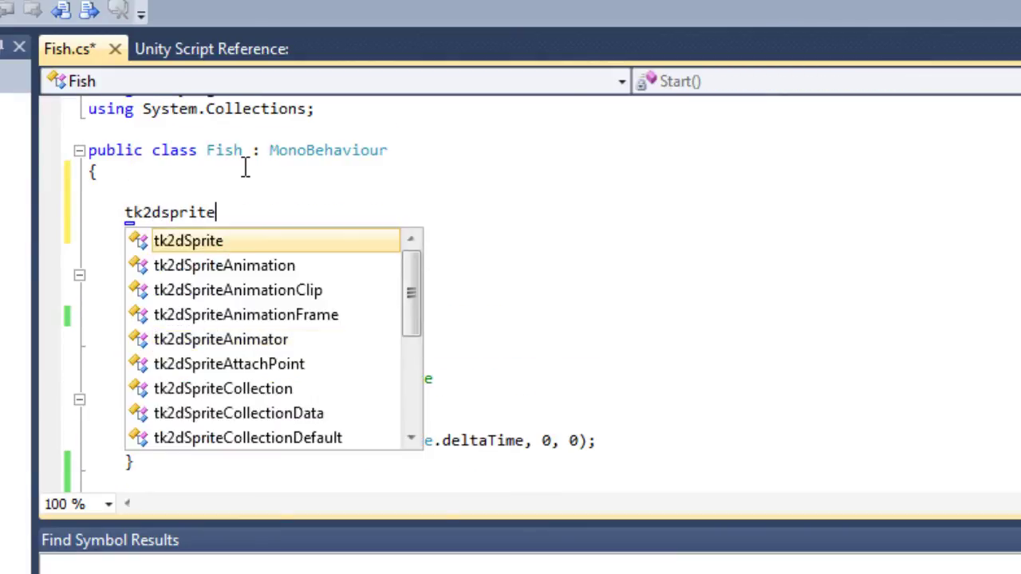
{"action": "type", "text": "ani"}
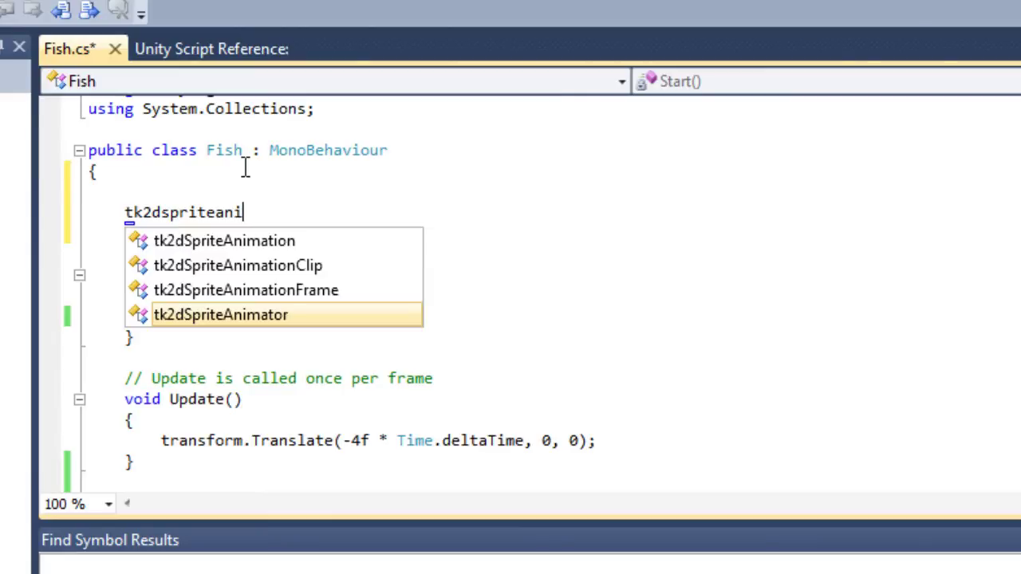
{"action": "key", "text": "Tab"}
{"action": "type", "text": "animator"}
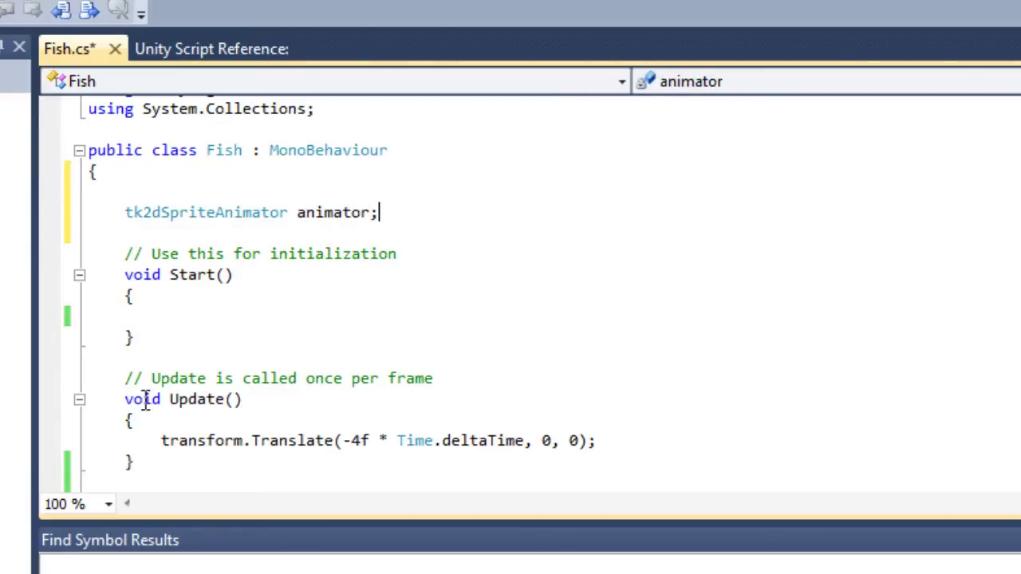
- Assign animator = GetComponent<tk2dSpriteAnimator>(); in Start() and save
{"action": "scroll", "coordinate": [205, 318], "scroll_direction": "up", "scroll_amount": 1}
{"action": "left_click", "coordinate": [196, 335]}
{"action": "type", "text": "ani"}
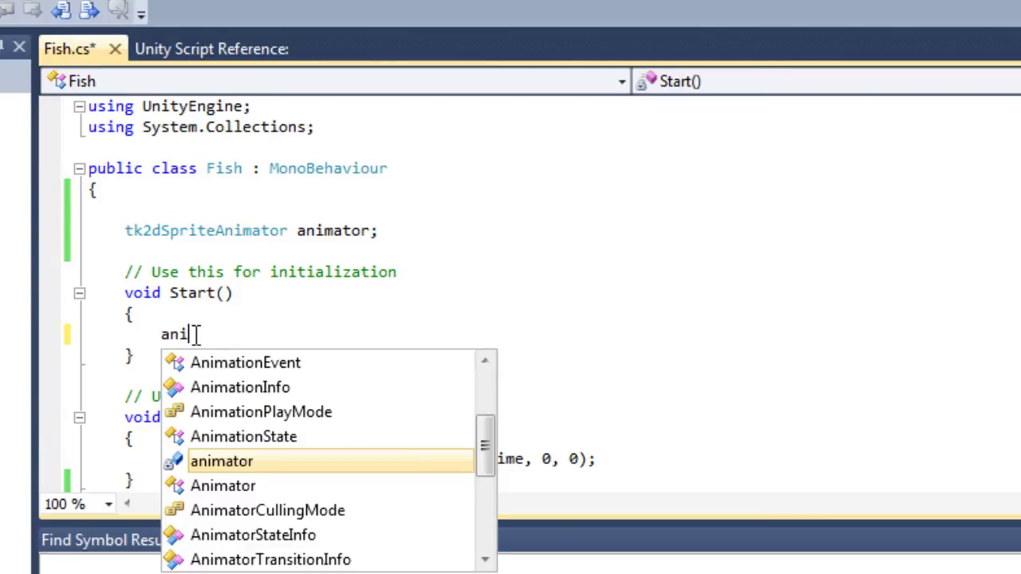
{"action": "type", "text": "mator = "}
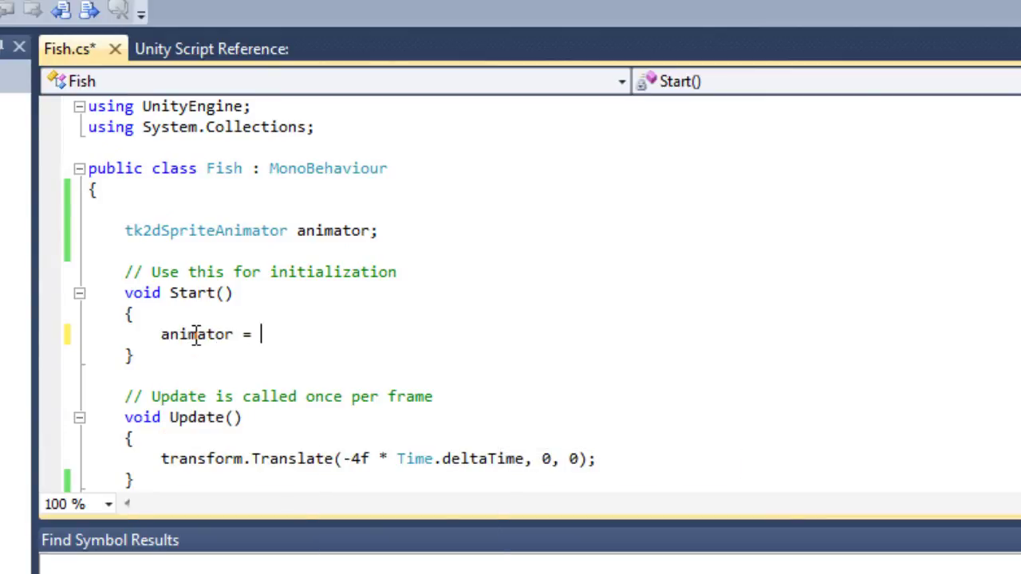
{"action": "type", "text": "GetCompo"}
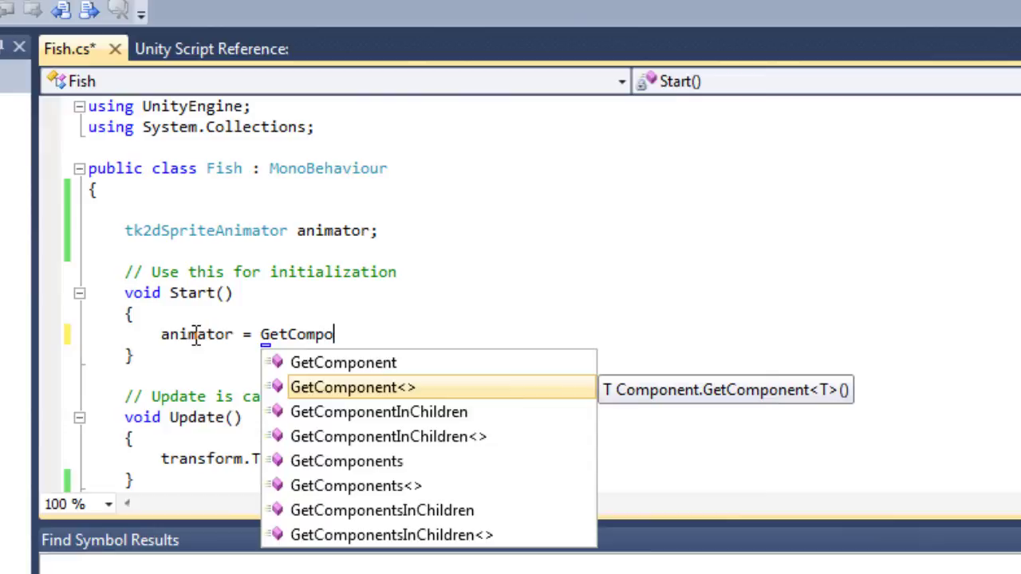
{"action": "key", "text": "Tab"}
{"action": "type", "text": "<"}
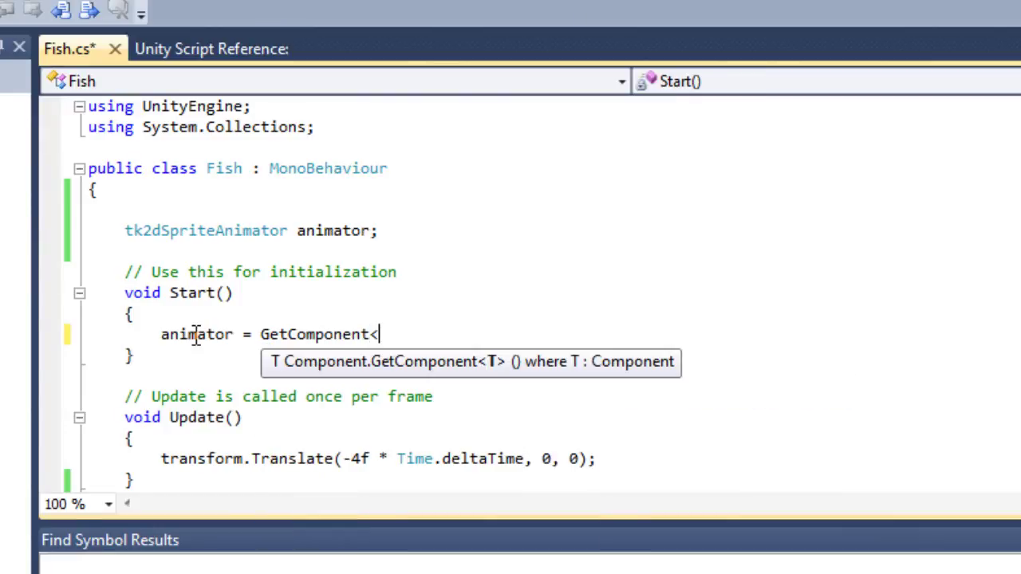
{"action": "type", "text": "tk2dspri"}
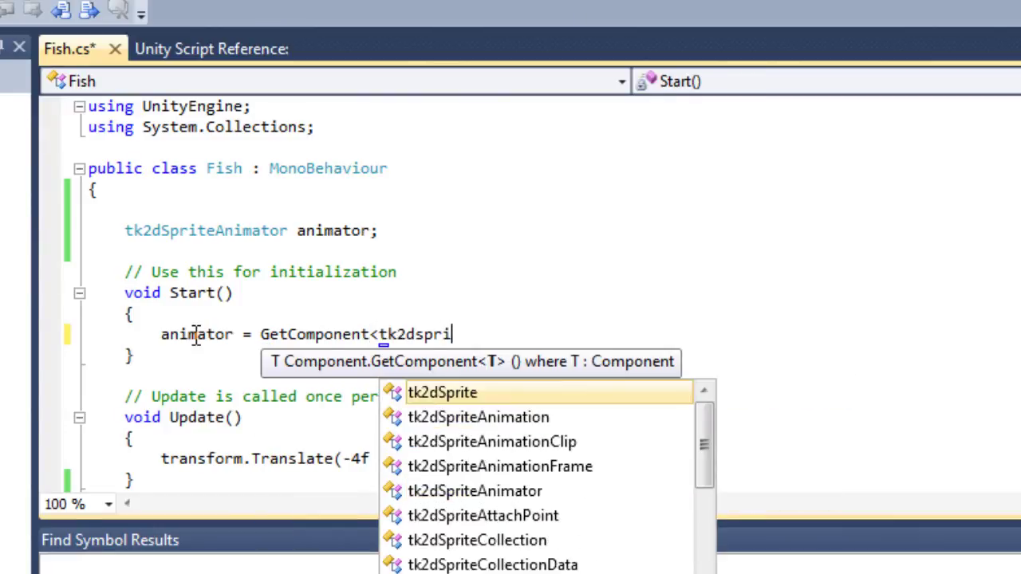
{"action": "type", "text": "teani"}
{"action": "key", "text": "Tab"}
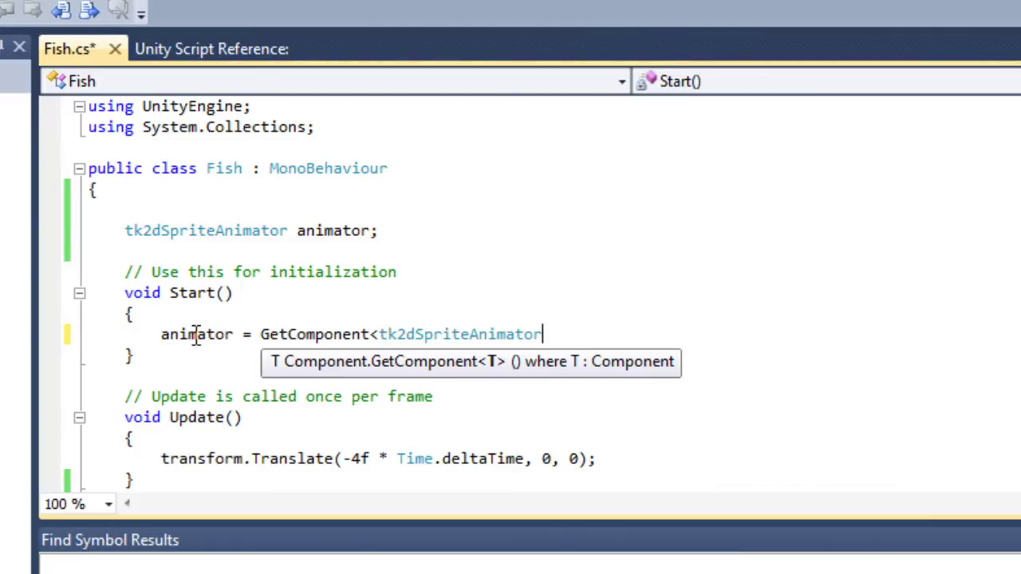
{"action": "type", "text": ">();"}
{"action": "key", "text": "ctrl+s"}
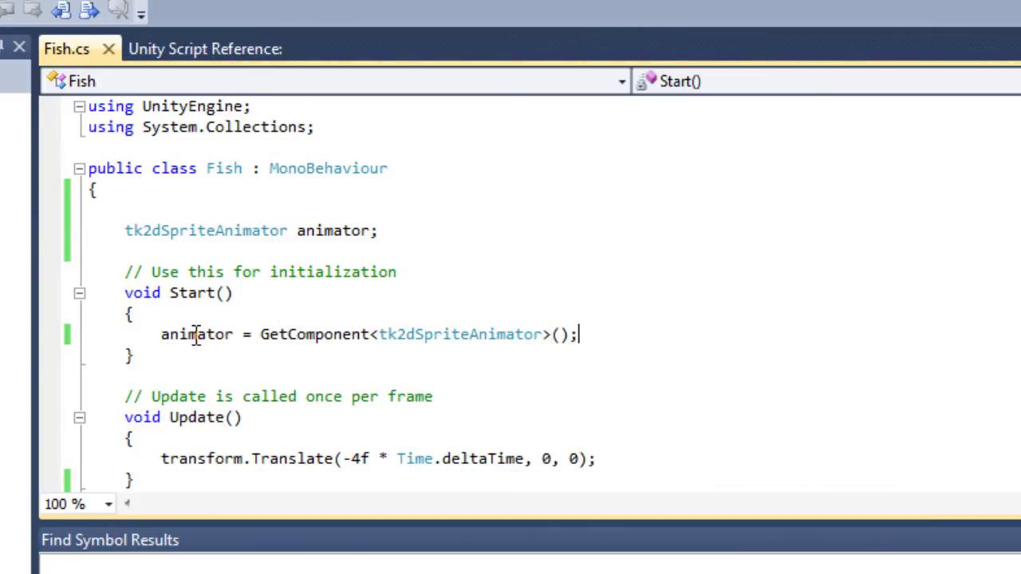
- Add animator.Play("FriedFish"); inside the Electric check and save
{"action": "scroll", "coordinate": [196, 335], "scroll_direction": "down", "scroll_amount": 3}
{"action": "left_click", "coordinate": [235, 417]}
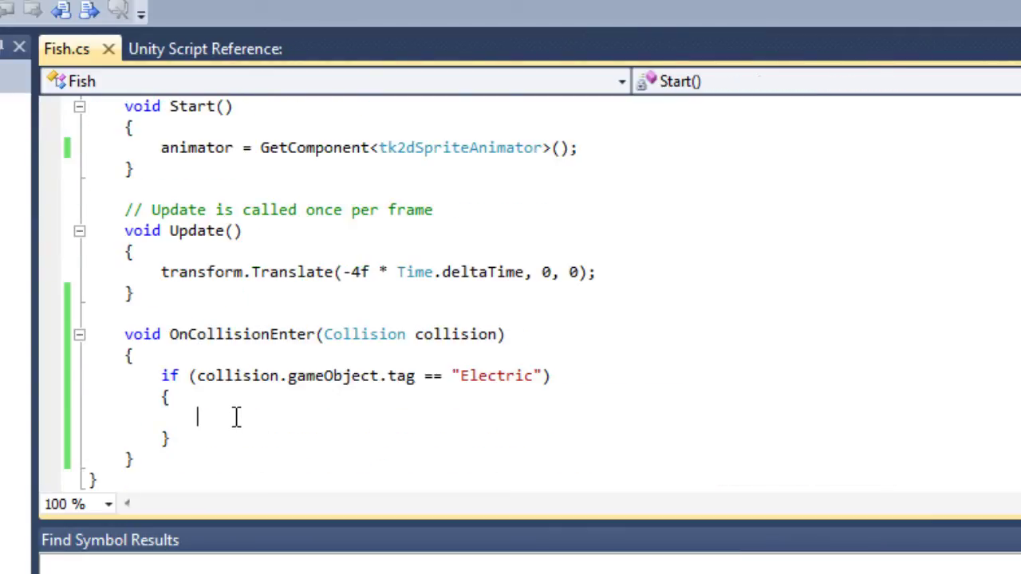
{"action": "type", "text": "animator."}
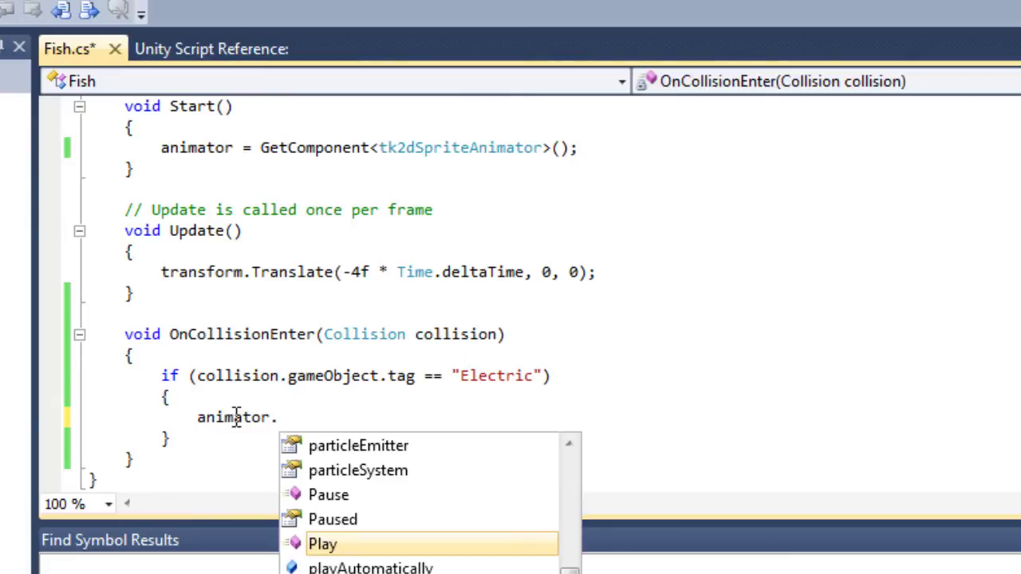
{"action": "type", "text": "Play("}
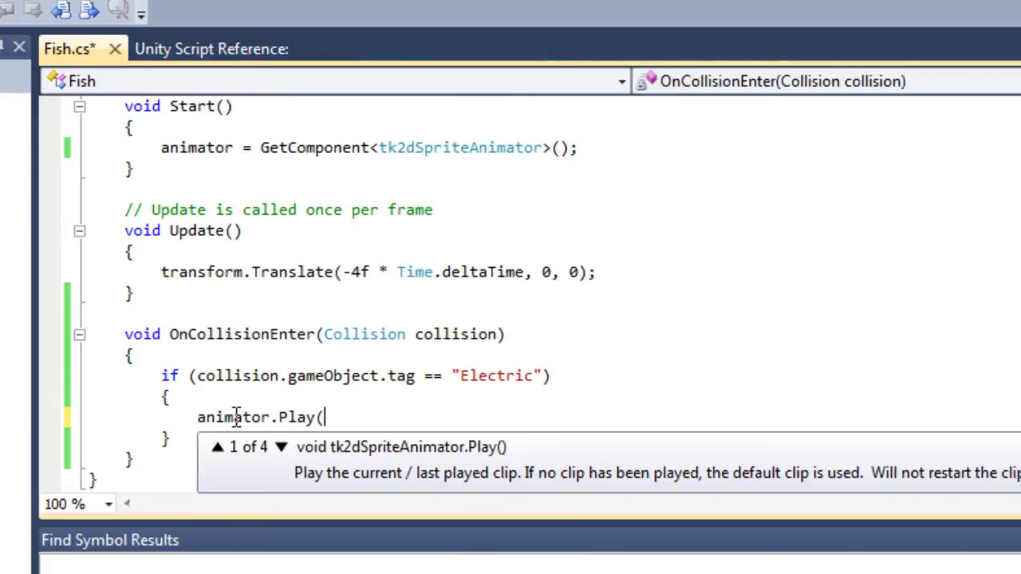
{"action": "type", "text": "\"FriedFish"}
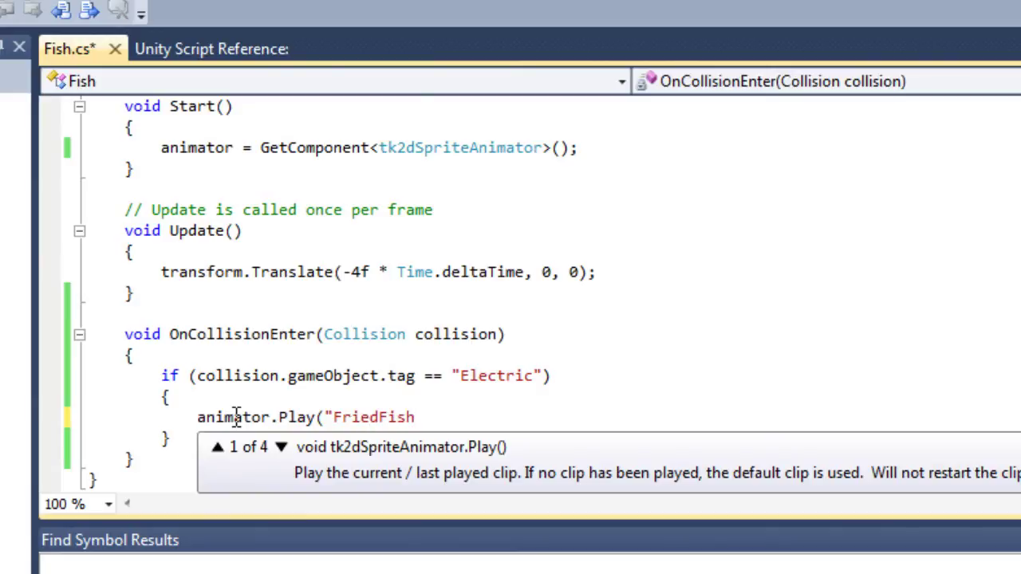
{"action": "type", "text": "\");"}
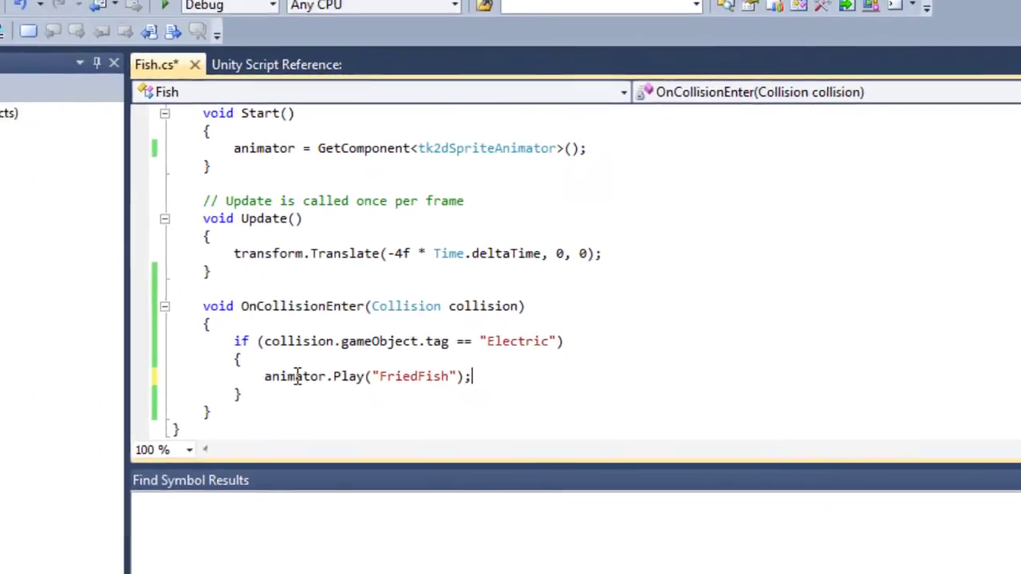
{"action": "key", "text": "ctrl+s"}
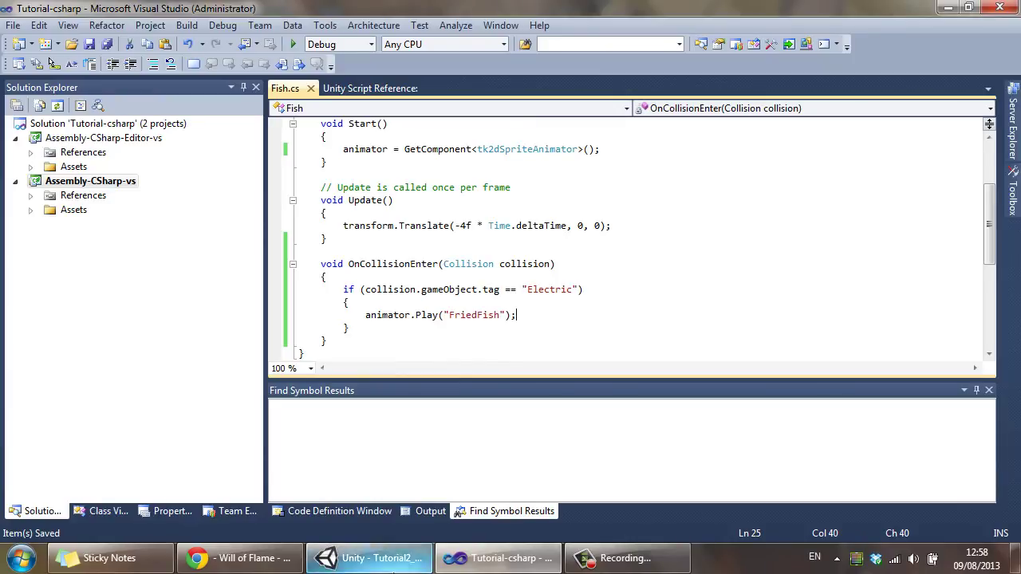
- Play-test the scene in Unity, stop it, and return to Fish.cs in Visual Studio
{"action": "left_click", "coordinate": [369, 558]}
{"action": "key", "text": "ctrl+p"}
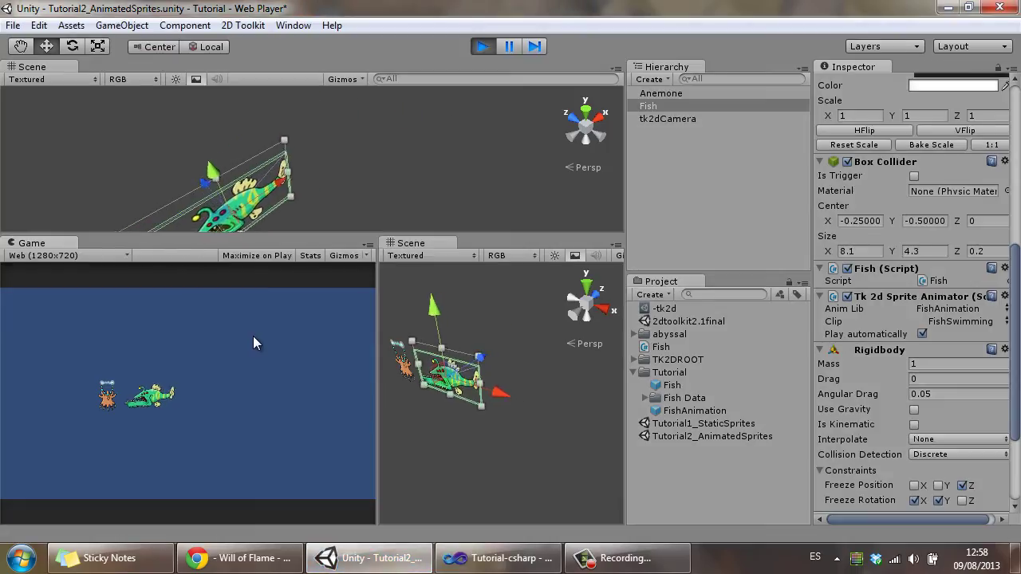
{"action": "left_click", "coordinate": [488, 48]}
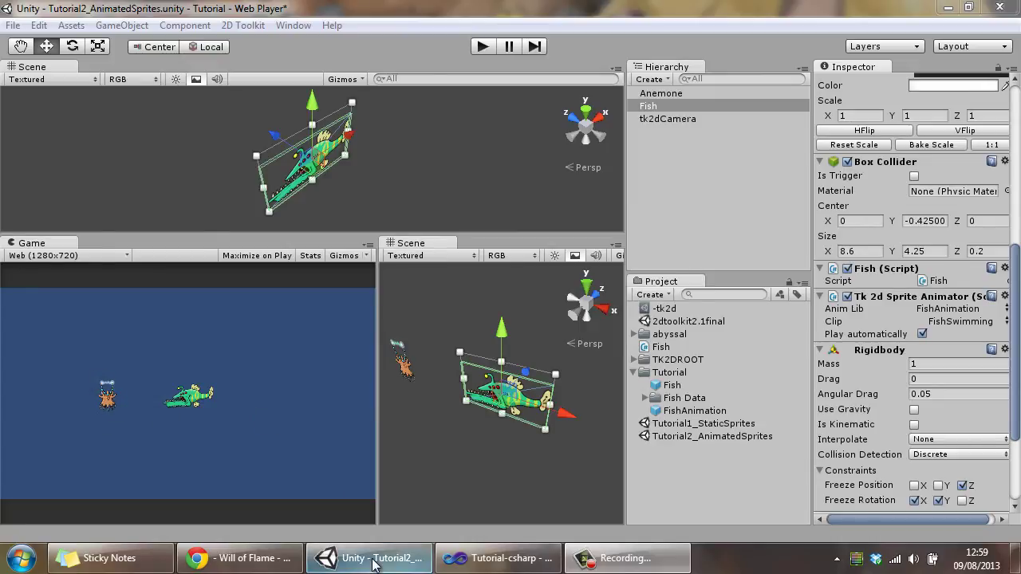
{"action": "left_click", "coordinate": [499, 559]}
- Add a bool dead = false; field below the animator field and save
{"action": "scroll", "coordinate": [466, 220], "scroll_direction": "up", "scroll_amount": 3}
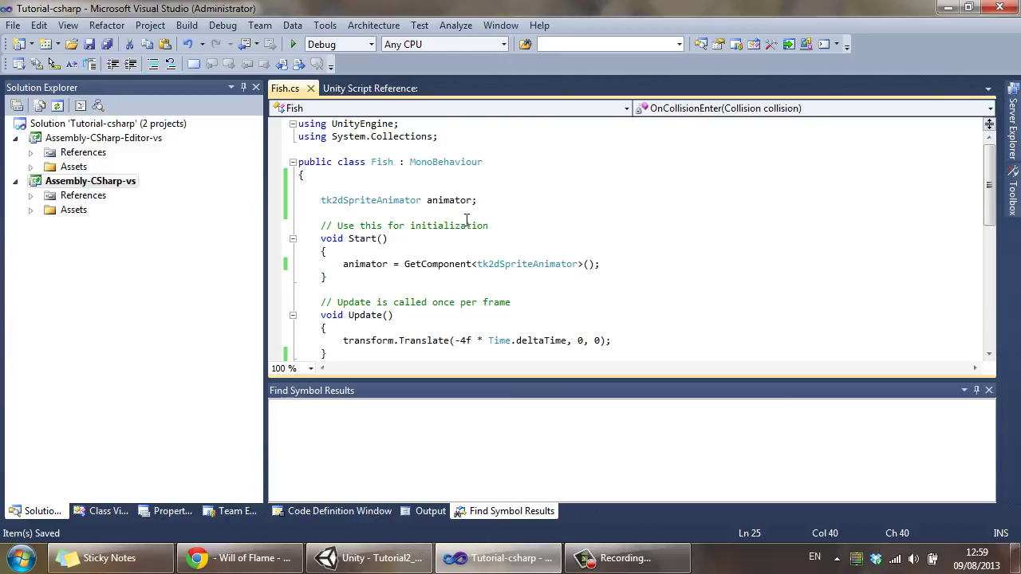
{"action": "left_click", "coordinate": [522, 200]}
{"action": "key", "text": "Return"}
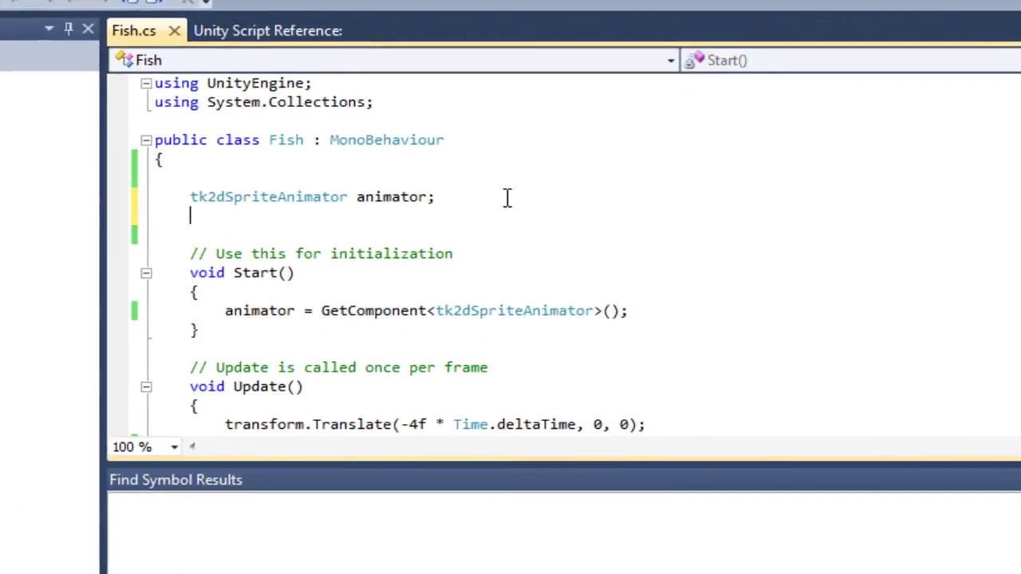
{"action": "type", "text": "bool dead "}
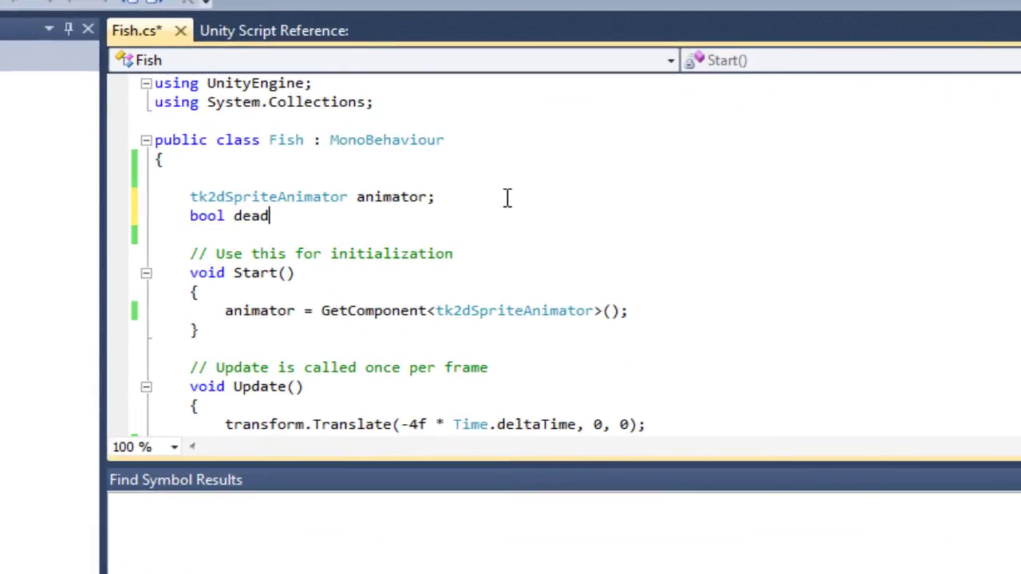
{"action": "type", "text": "= f"}
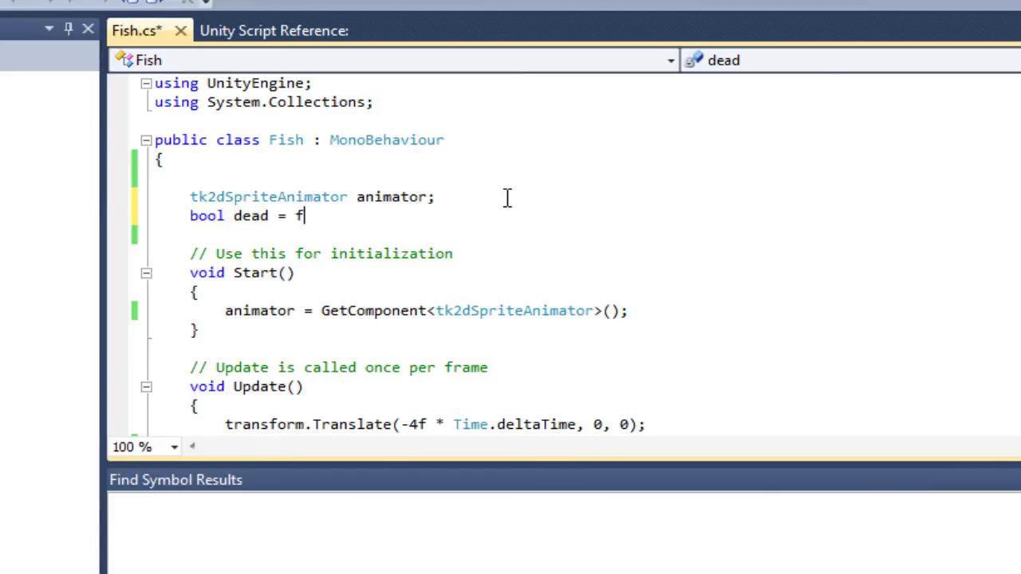
{"action": "type", "text": "alse;"}
{"action": "key", "text": "ctrl+s"}
- Move the Translate movement line in Update() inside an if (!dead) block and save
{"action": "scroll", "coordinate": [507, 198], "scroll_direction": "down", "scroll_amount": 1}
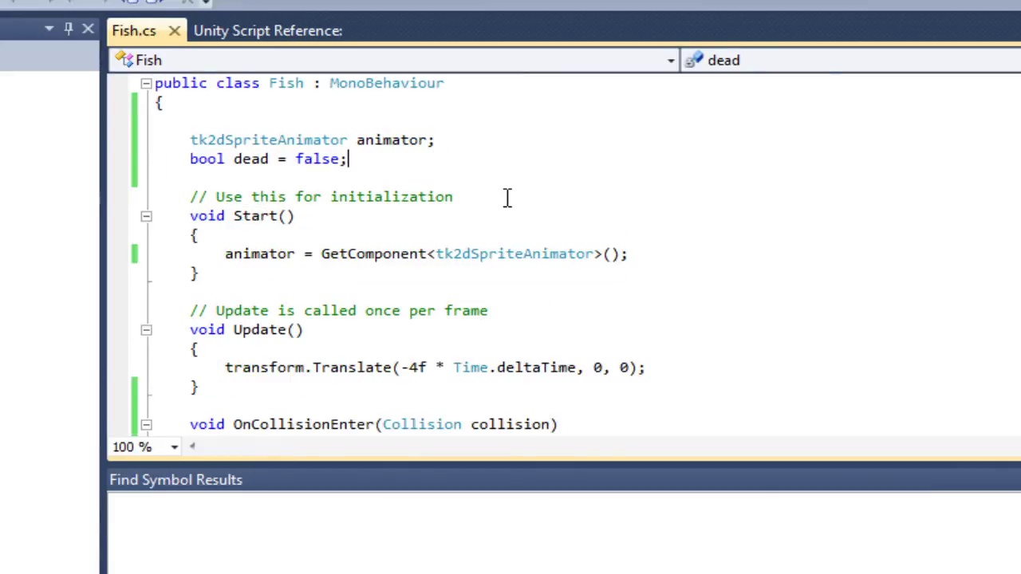
{"action": "left_click", "coordinate": [313, 342]}
{"action": "key", "text": "Return"}
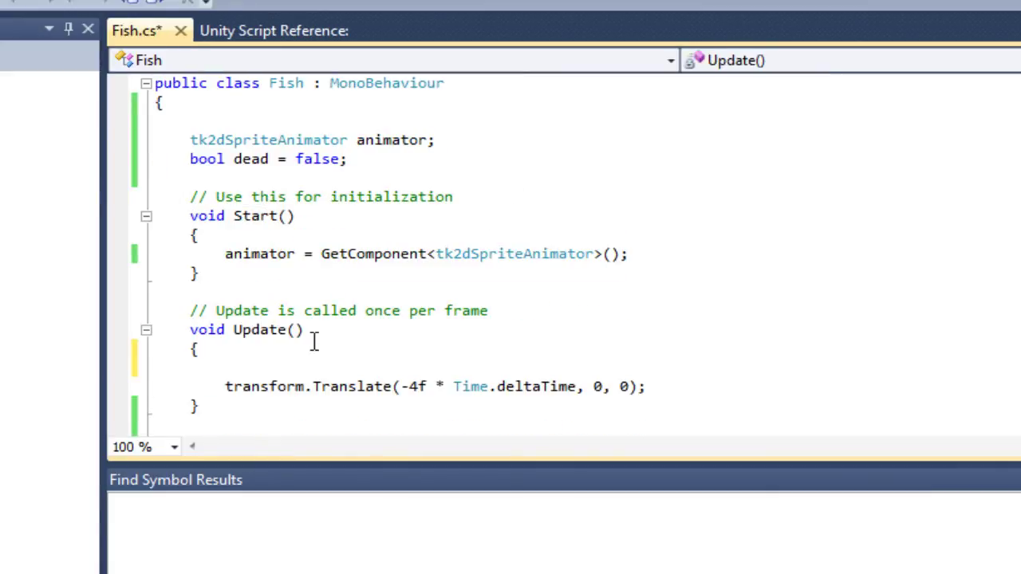
{"action": "type", "text": "if*"}
{"action": "type", "text": "!dead)"}
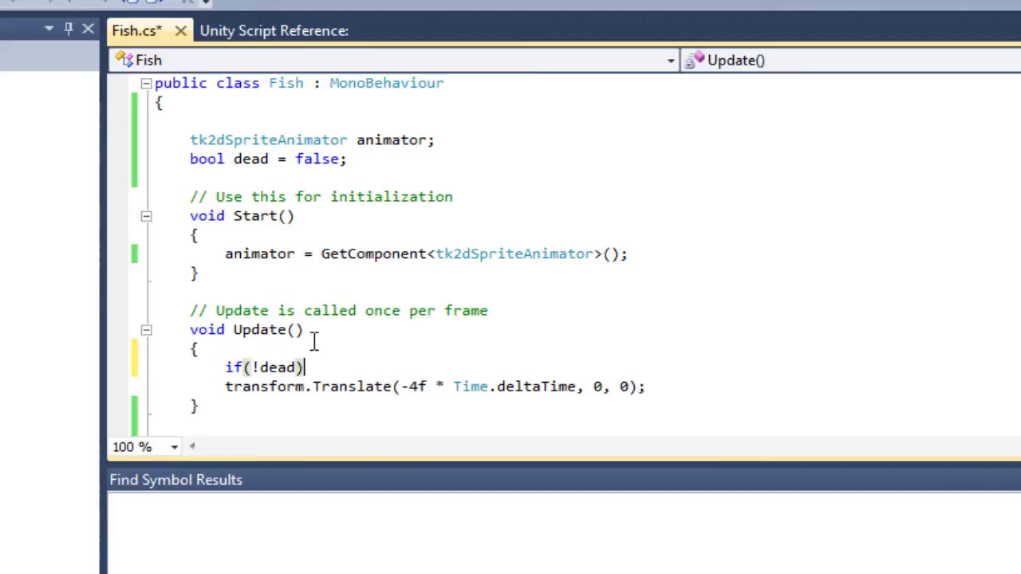
{"action": "type", "text": " {"}
{"action": "key", "text": "Return"}
{"action": "key", "text": "Return"}
{"action": "type", "text": "{}"}
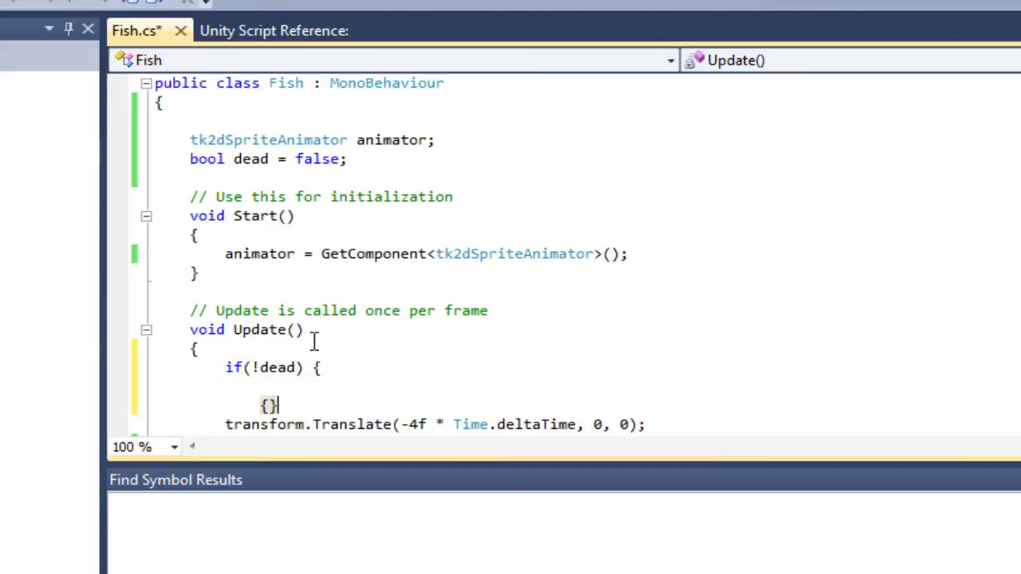
{"action": "key", "text": "BackSpace"}
{"action": "key", "text": "BackSpace"}
{"action": "key", "text": "BackSpace"}
{"action": "type", "text": "}"}
{"action": "scroll", "coordinate": [295, 358], "scroll_direction": "down", "scroll_amount": 2}
{"action": "left_click_drag", "start_coordinate": [221, 329], "coordinate": [131, 335]}
{"action": "key", "text": "ctrl+x"}
{"action": "left_click", "coordinate": [305, 294]}
{"action": "key", "text": "ctrl+v"}
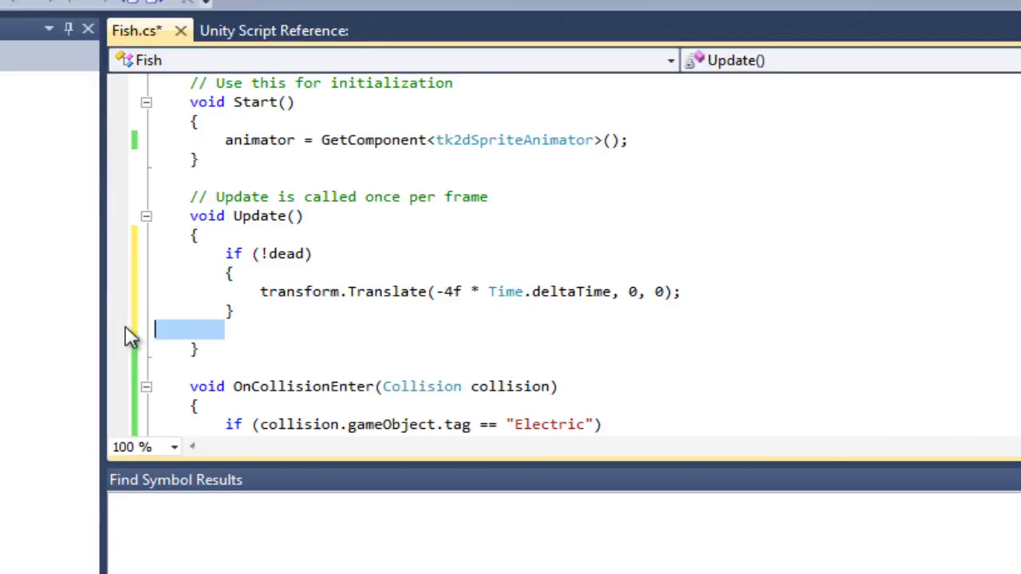
{"action": "key", "text": "BackSpace"}
{"action": "key", "text": "BackSpace"}
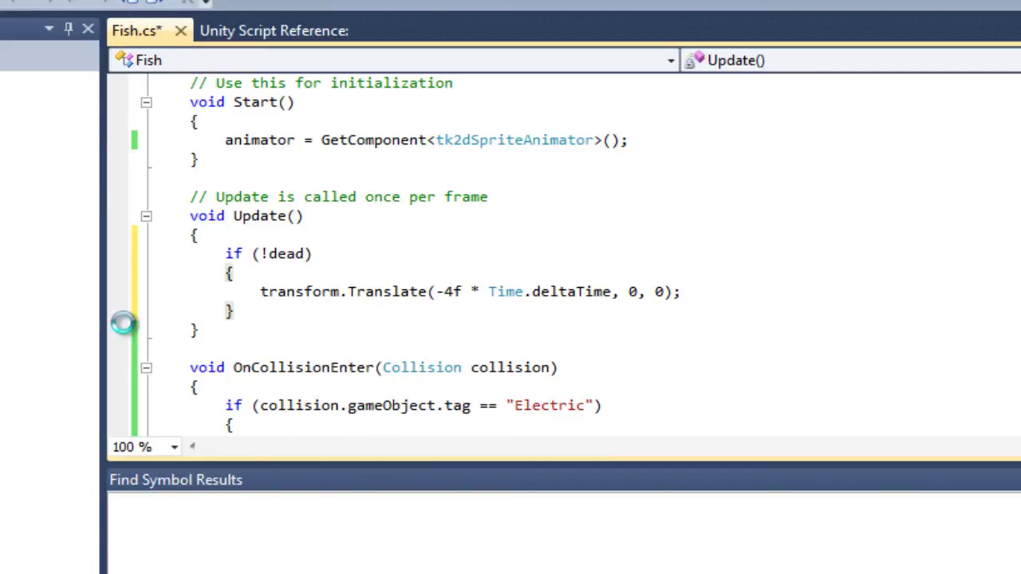
{"action": "key", "text": "ctrl+s"}
- Add dead = true; after the FriedFish play call and save
{"action": "scroll", "coordinate": [323, 278], "scroll_direction": "down", "scroll_amount": 1}
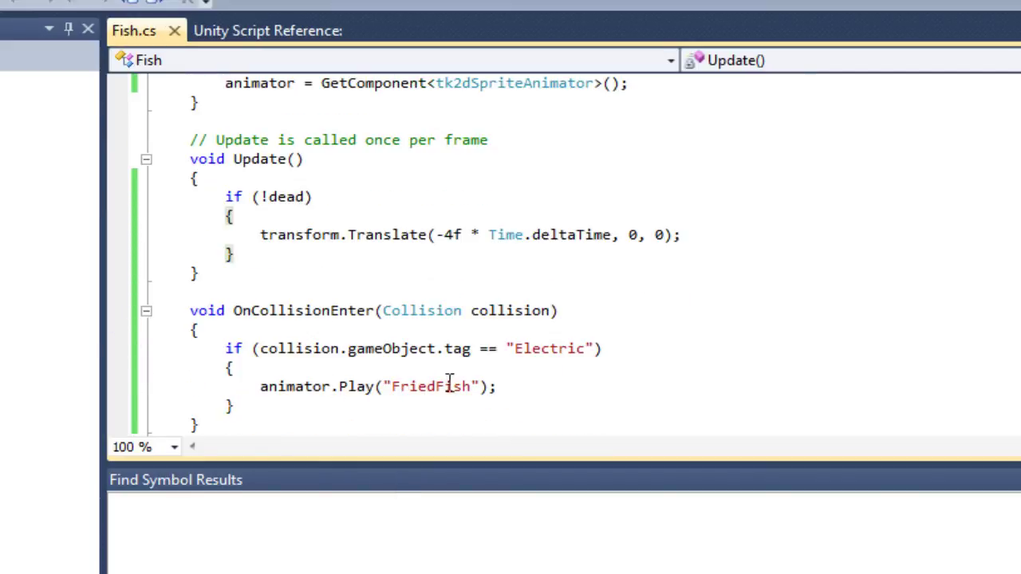
{"action": "left_click", "coordinate": [525, 378]}
{"action": "key", "text": "Return"}
{"action": "type", "text": "dead ="}
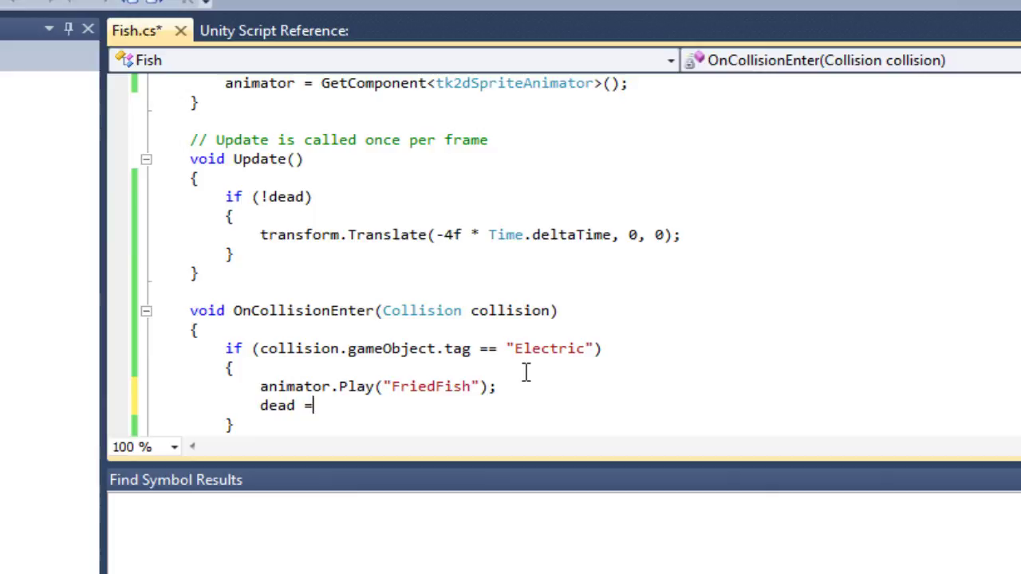
{"action": "type", "text": " true;"}
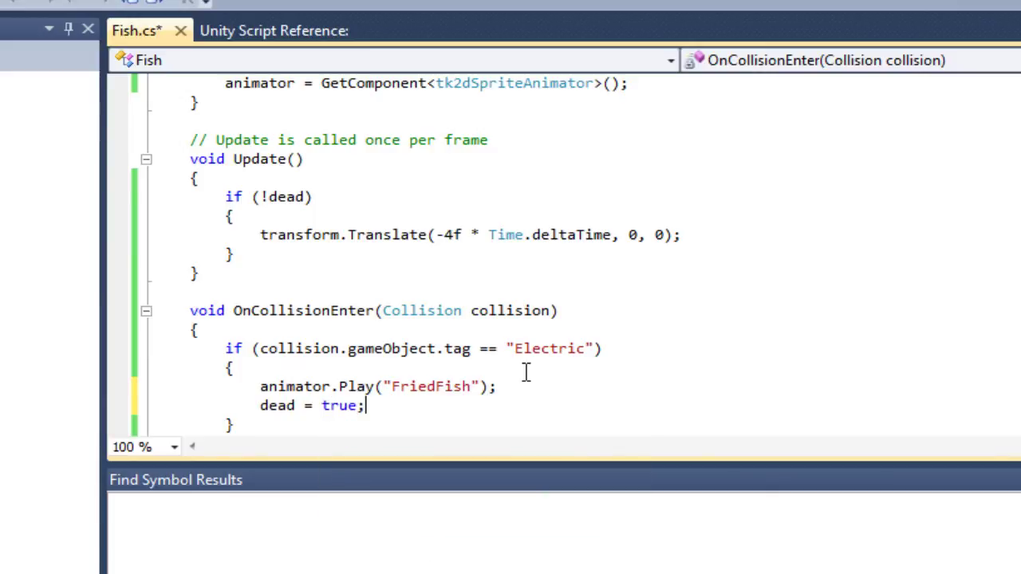
{"action": "key", "text": "ctrl+s"}
{"action": "scroll", "coordinate": [553, 401], "scroll_direction": "up", "scroll_amount": 2}
{"action": "scroll", "coordinate": [611, 276], "scroll_direction": "down", "scroll_amount": 4}
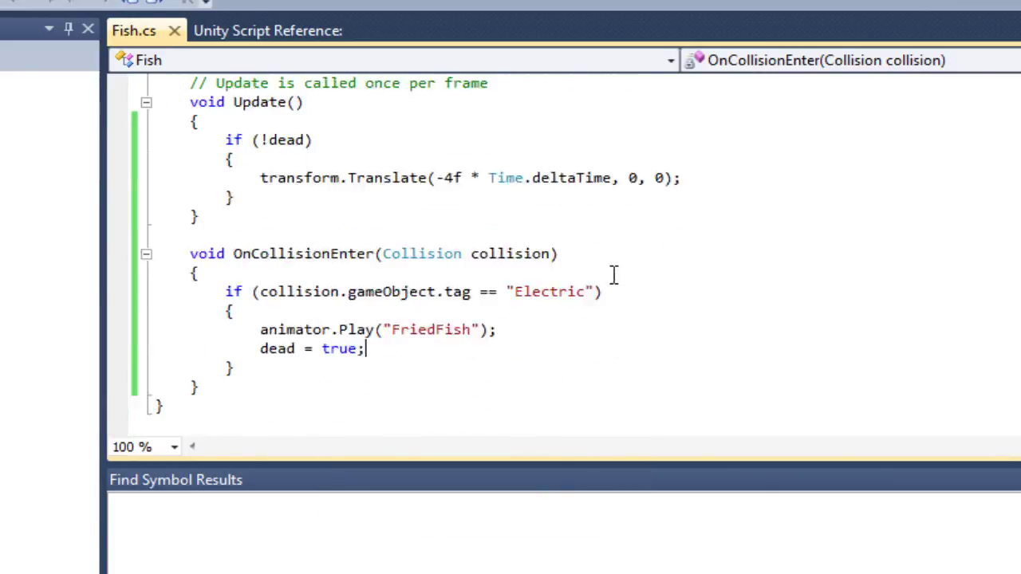
{"action": "left_click", "coordinate": [268, 342]}
- Add an empty IEnumerator DisappearAfterFinish() method below OnCollisionEnter
{"action": "left_click", "coordinate": [255, 323]}
{"action": "key", "text": "Return"}
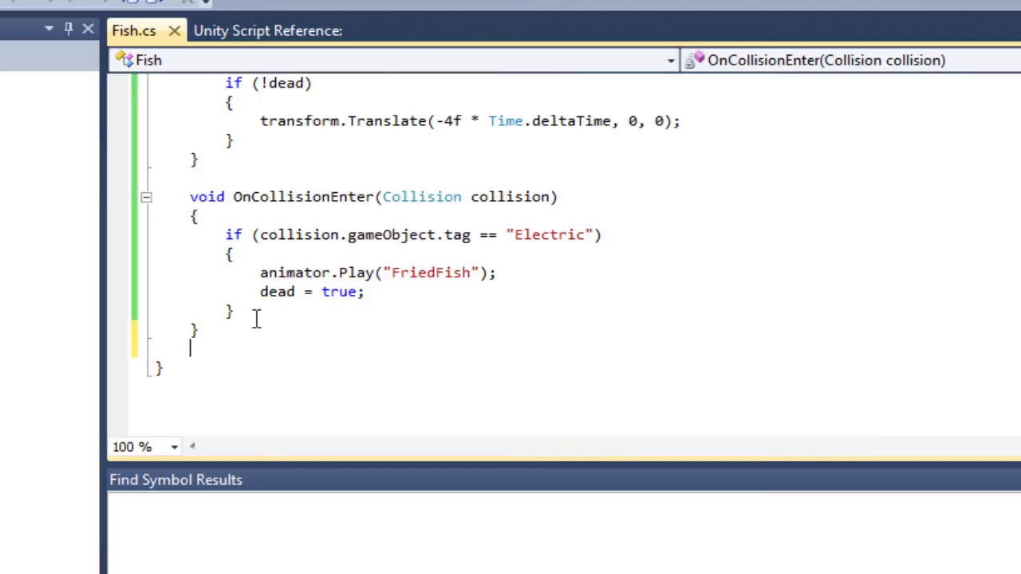
{"action": "key", "text": "Return"}
{"action": "type", "text": "void I"}
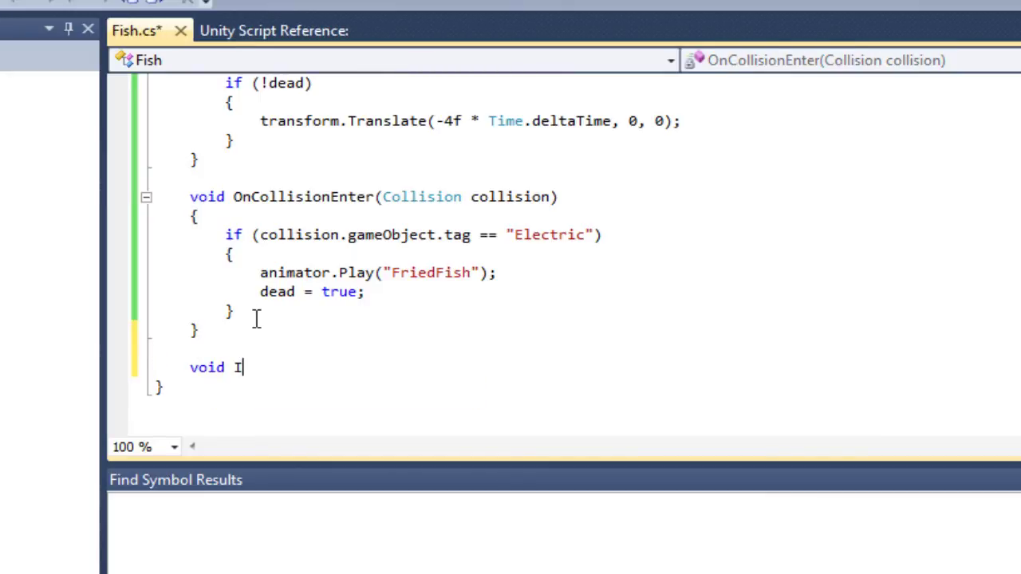
{"action": "type", "text": "Enumrator"}
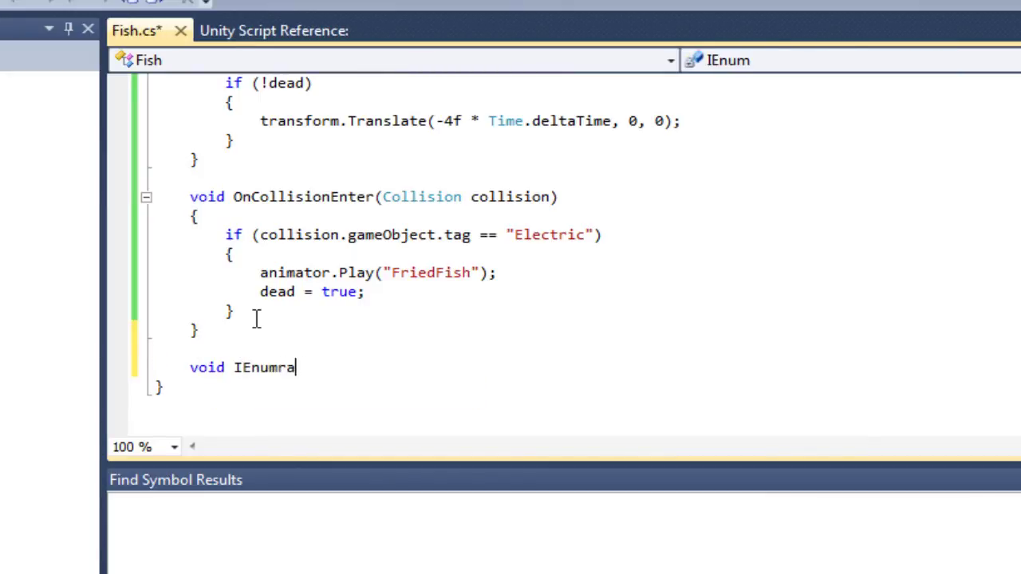
{"action": "key", "text": "BackSpace"}
{"action": "key", "text": "BackSpace"}
{"action": "key", "text": "BackSpace"}
{"action": "key", "text": "BackSpace"}
{"action": "key", "text": "BackSpace"}
{"action": "type", "text": "erator "}
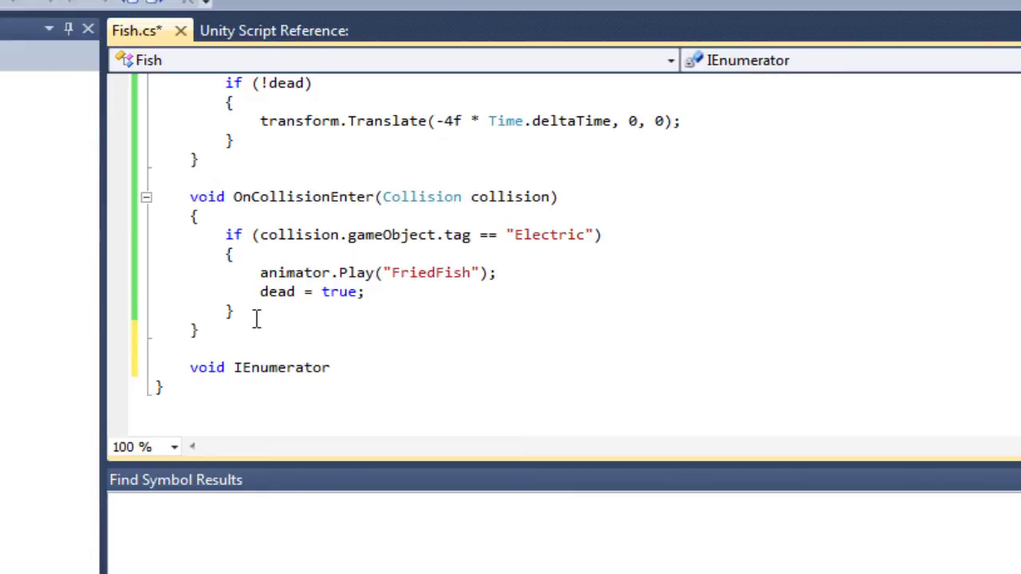
{"action": "type", "text": "DisappearAfterFinish"}
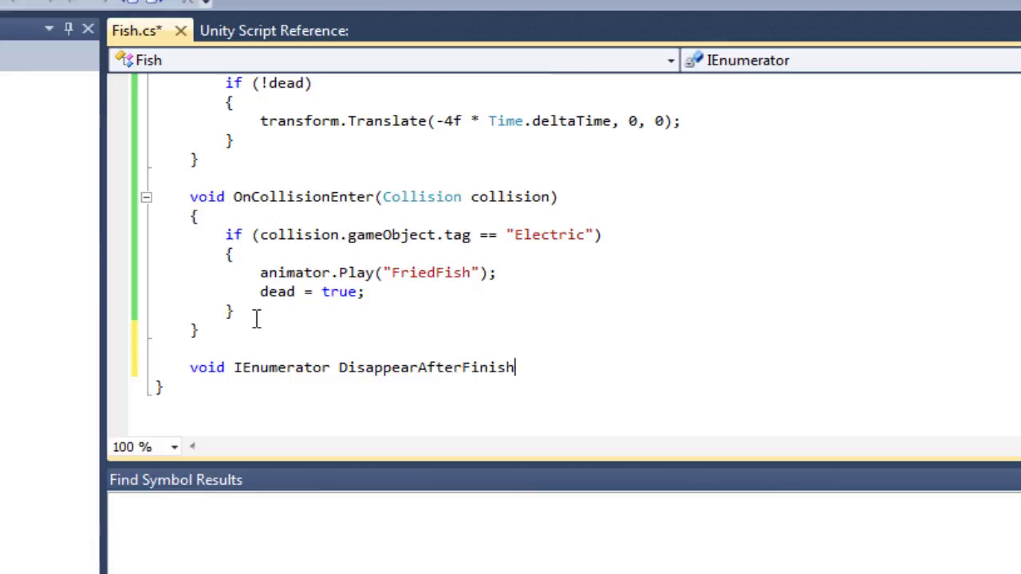
{"action": "type", "text": "() {"}
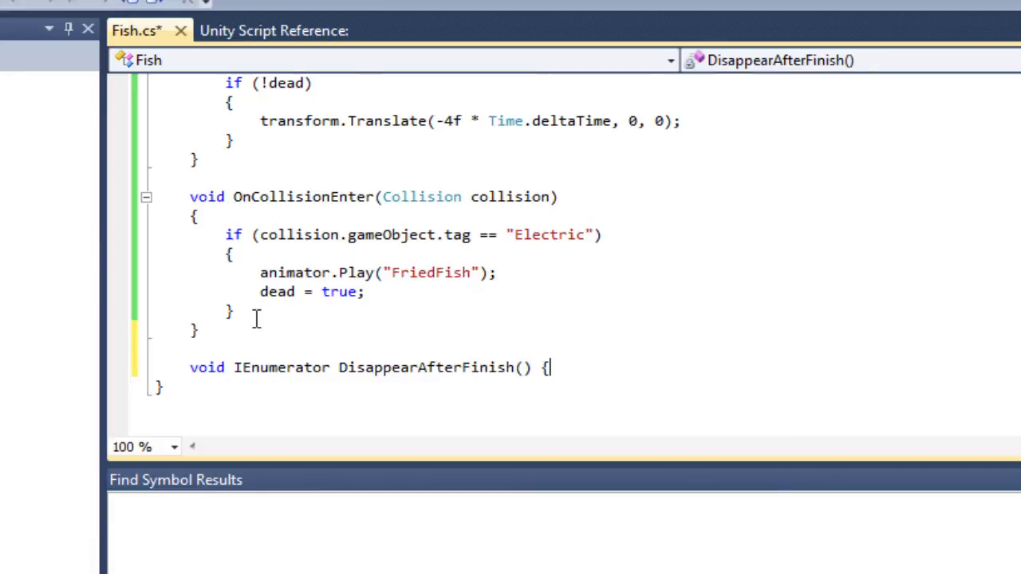
{"action": "key", "text": "Return"}
{"action": "key", "text": "Return"}
{"action": "type", "text": "}"}
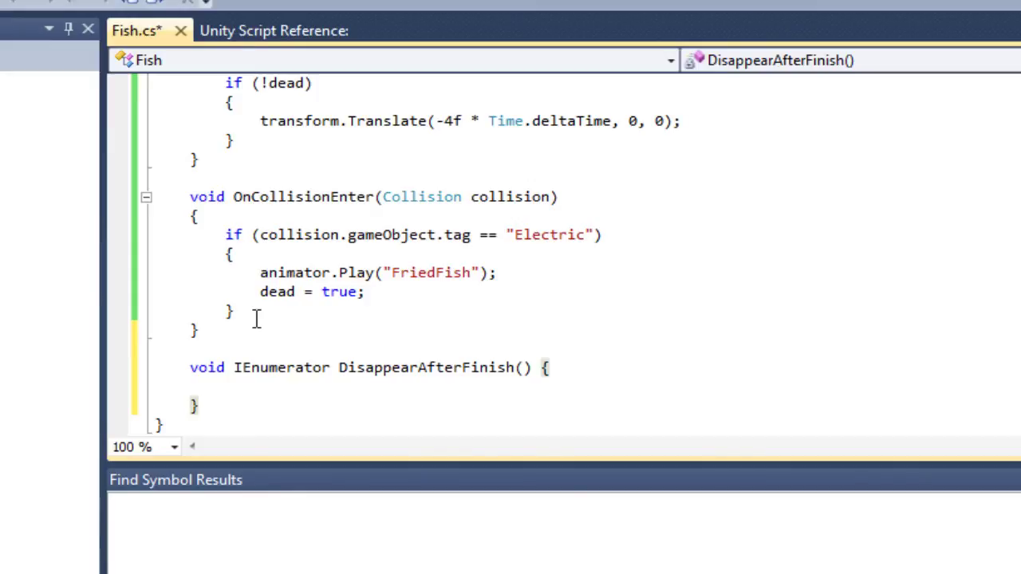
{"action": "double_click", "coordinate": [209, 368]}
{"action": "key", "text": "Delete"}
{"action": "key", "text": "Delete"}
{"action": "left_click", "coordinate": [271, 386]}
- Fill it with a while (animator.Playing) loop that yields return null each frame
{"action": "type", "text": "while"}
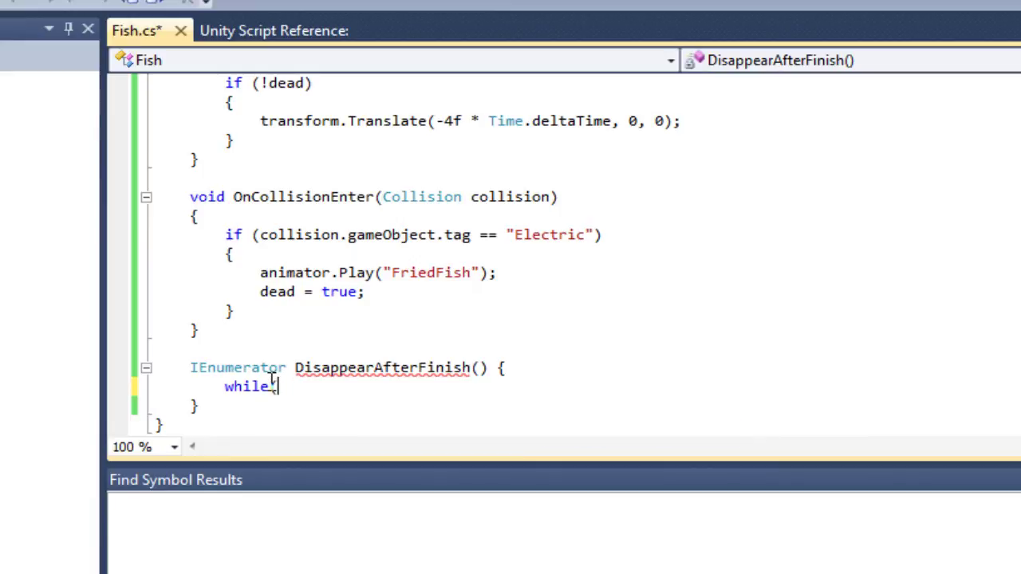
{"action": "type", "text": " animator."}
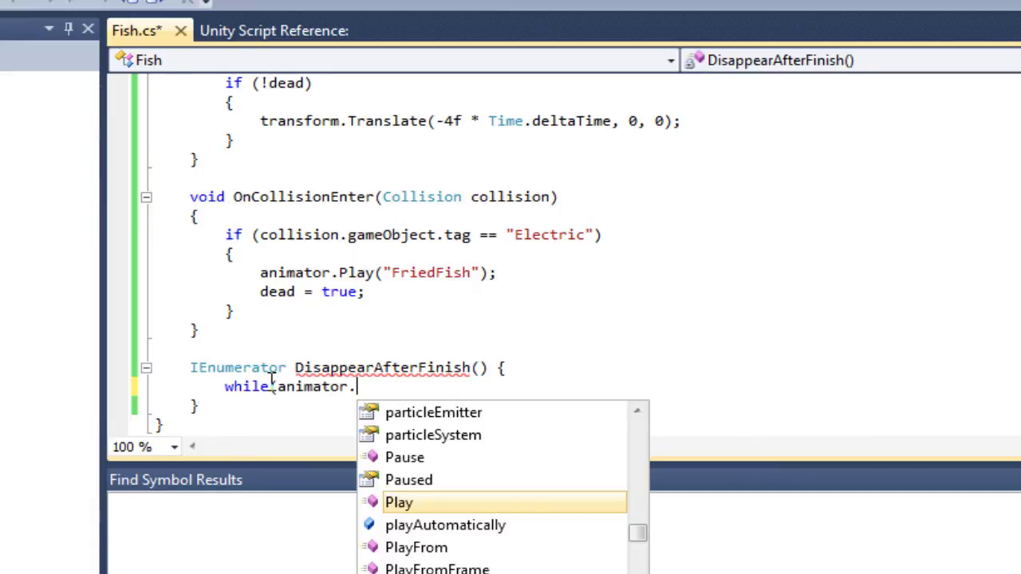
{"action": "type", "text": "play"}
{"action": "key", "text": "Down"}
{"action": "key", "text": "Down"}
{"action": "key", "text": "Down"}
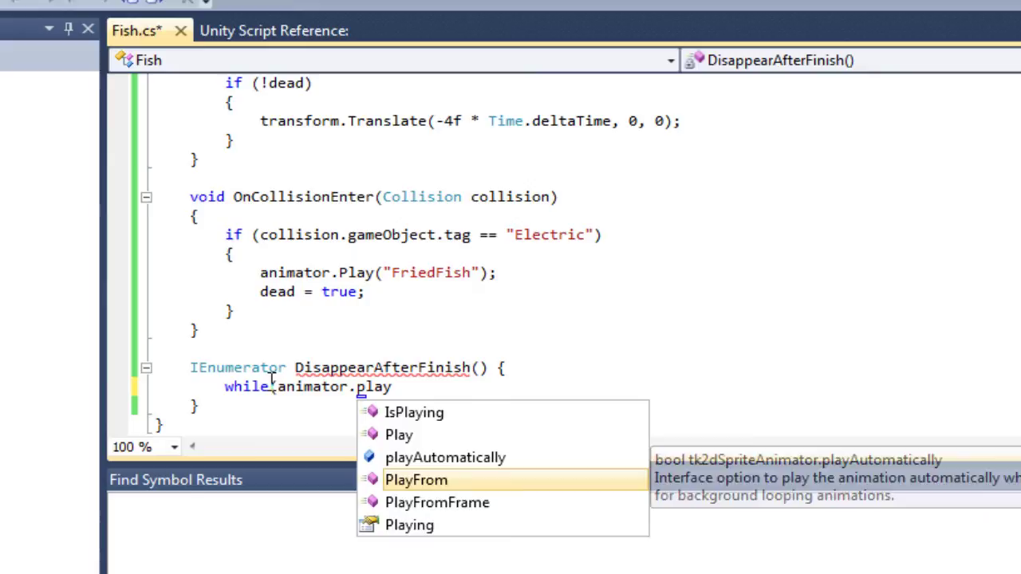
{"action": "key", "text": "Return"}
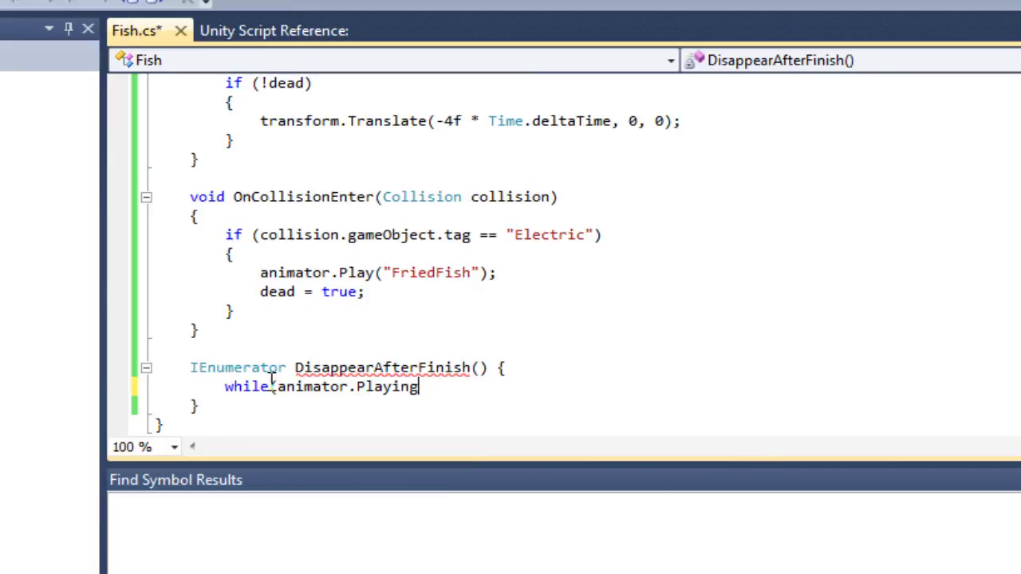
{"action": "type", "text": ") {"}
{"action": "key", "text": "Return"}
{"action": "key", "text": "Return"}
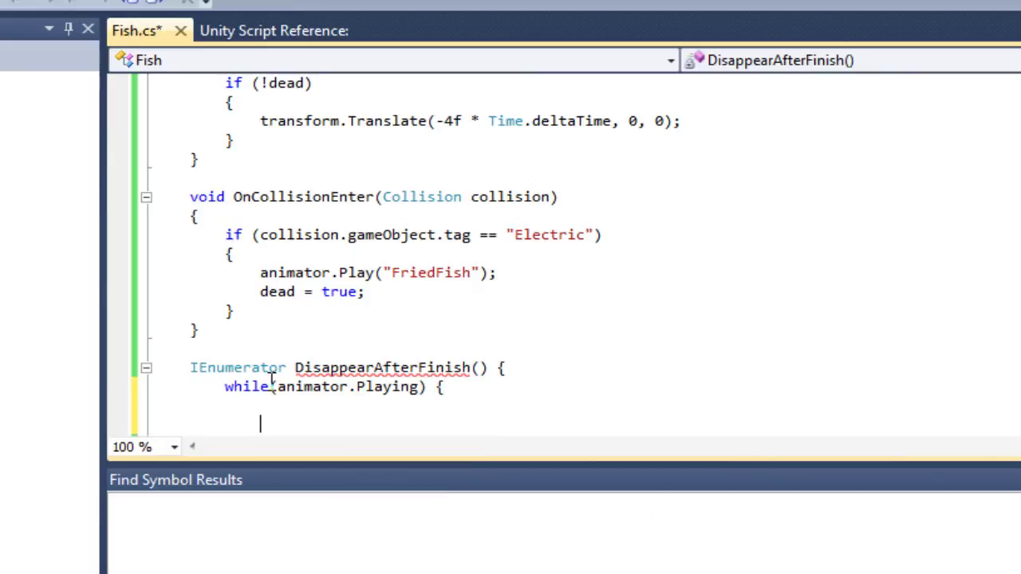
{"action": "type", "text": "}"}
{"action": "key", "text": "Up"}
{"action": "type", "text": "yie"}
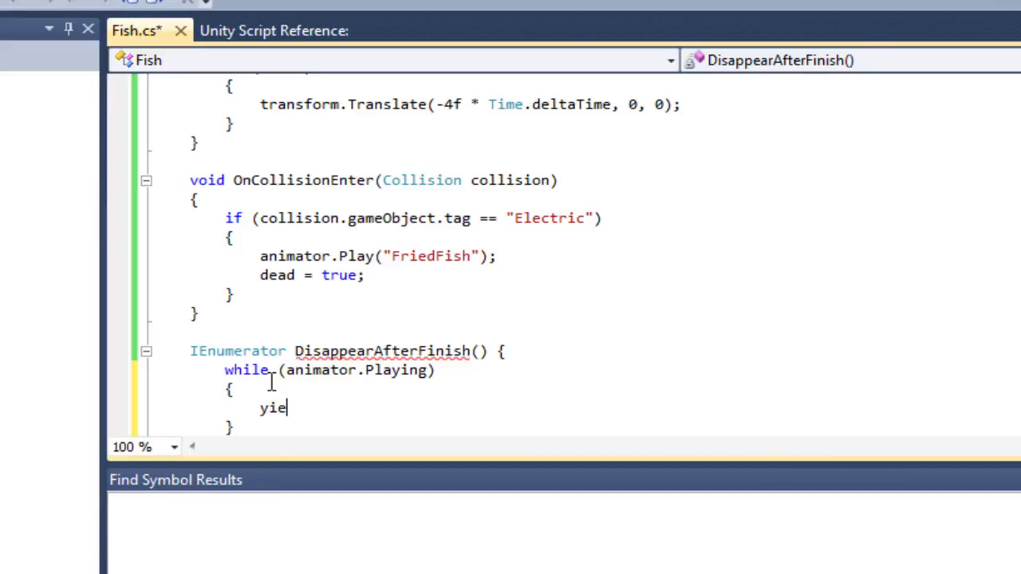
{"action": "type", "text": "ld return null"}
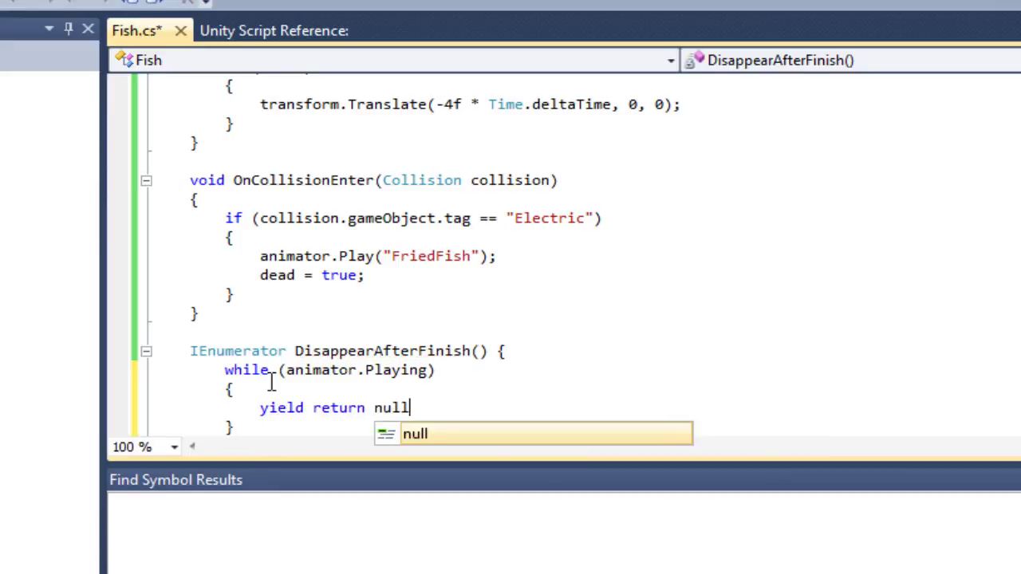
{"action": "type", "text": "'"}
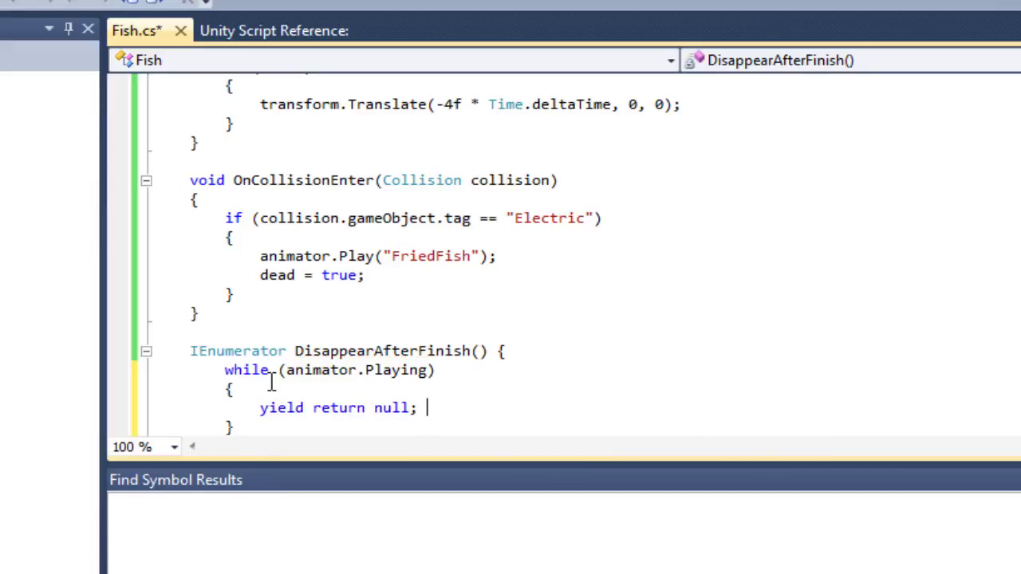
{"action": "type", "text": " // Wa"}
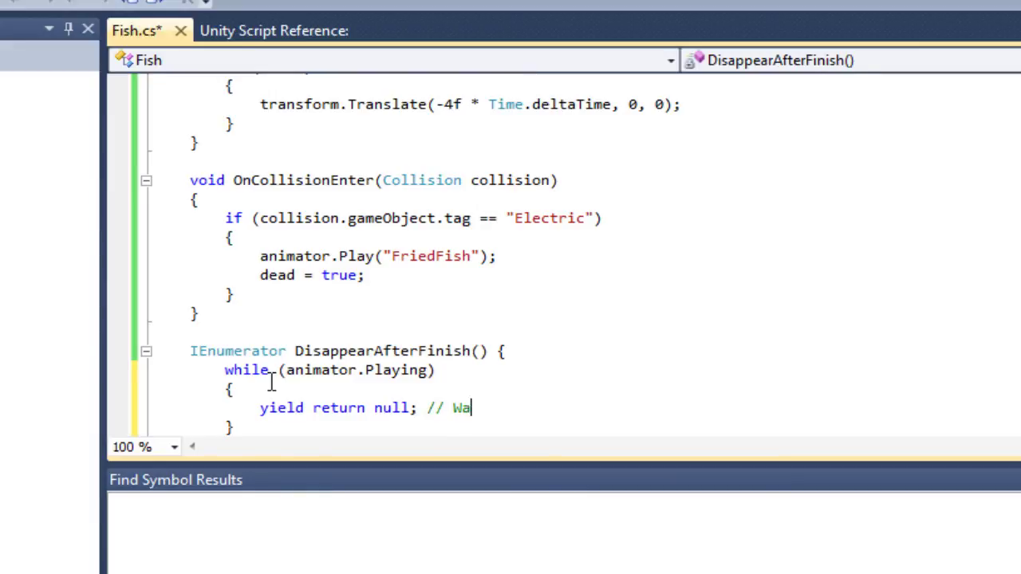
{"action": "type", "text": "it for the next frame"}
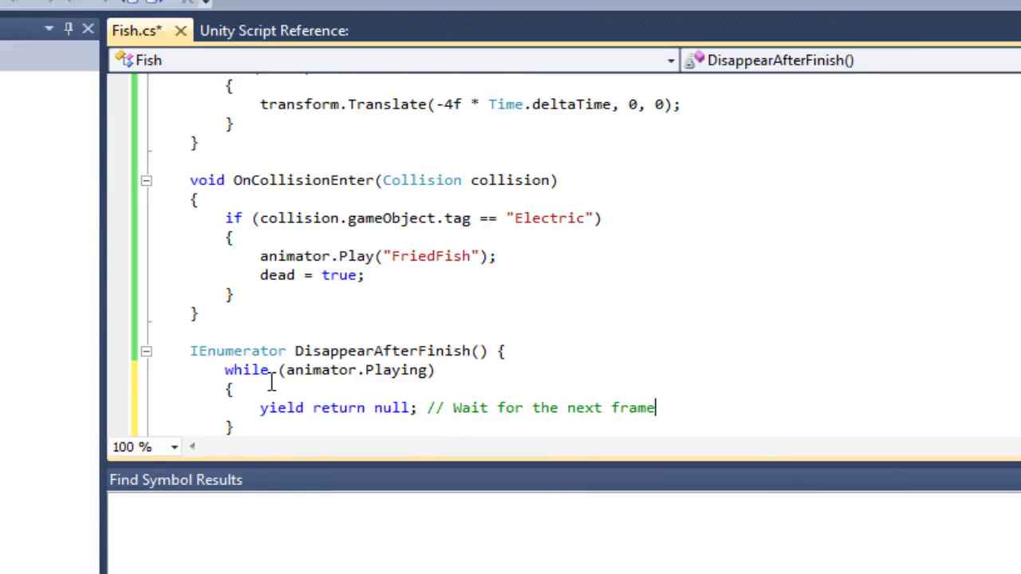
{"action": "key", "text": "Down"}
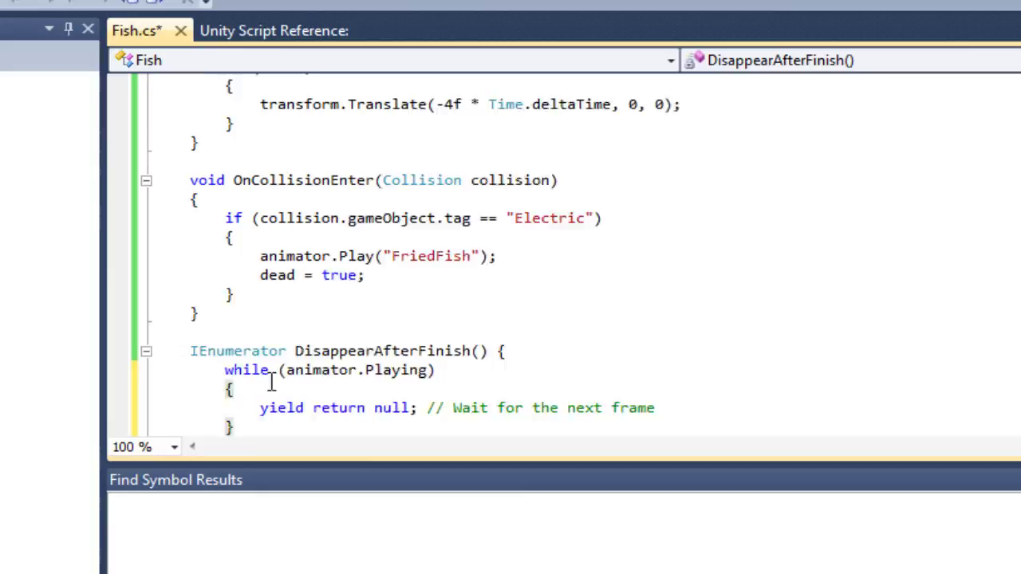
{"action": "key", "text": "Return"}
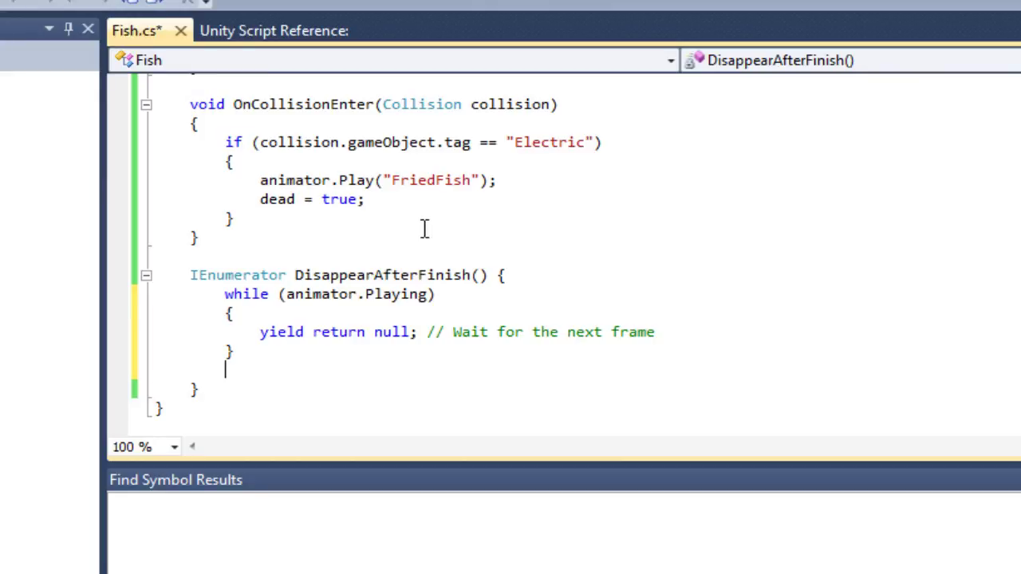
{"action": "mouse_move", "coordinate": [287, 293]}
{"action": "left_mouse_down"}
{"action": "mouse_move", "coordinate": [433, 294]}
{"action": "mouse_move", "coordinate": [292, 307]}
{"action": "mouse_move", "coordinate": [285, 294]}
{"action": "left_mouse_up"}
{"action": "left_click", "coordinate": [287, 295]}
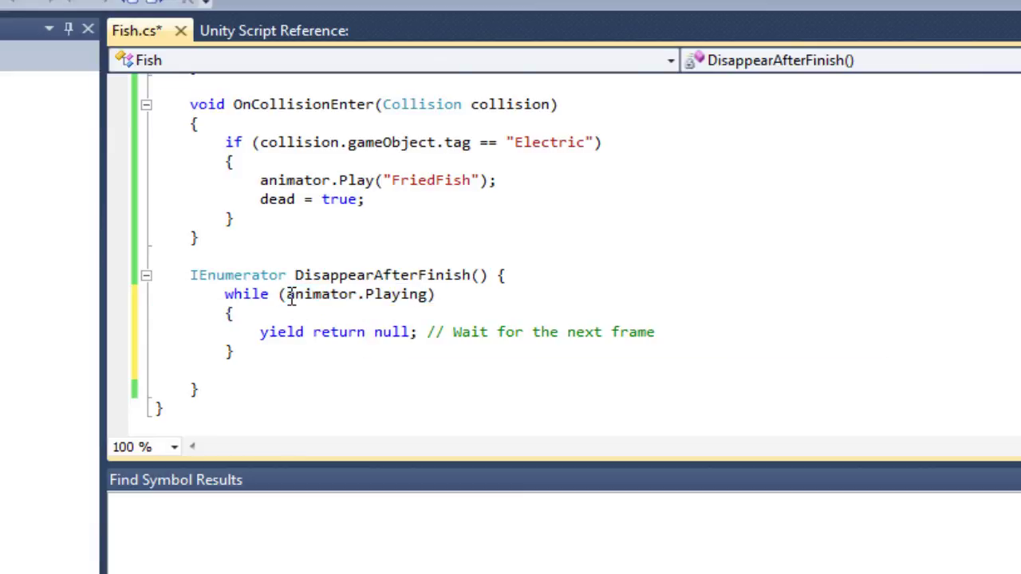
{"action": "left_click", "coordinate": [262, 367]}
- Add Destroy(gameObject); after the loop and StartCoroutine(DisappearAfterFinish()); after dead = true, saving Fish.cs
{"action": "type", "text": "Destroy("}
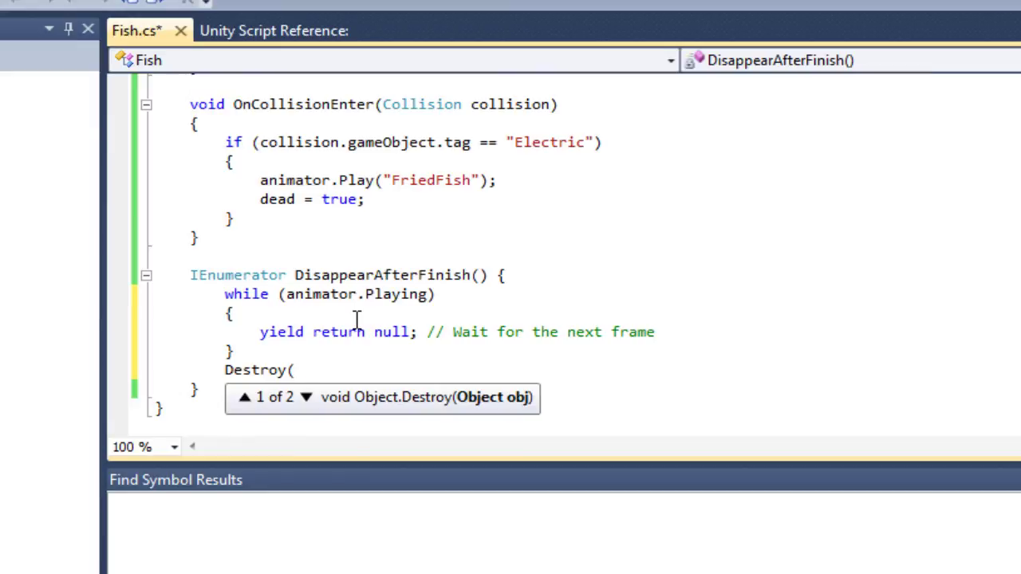
{"action": "type", "text": "gameObject)"}
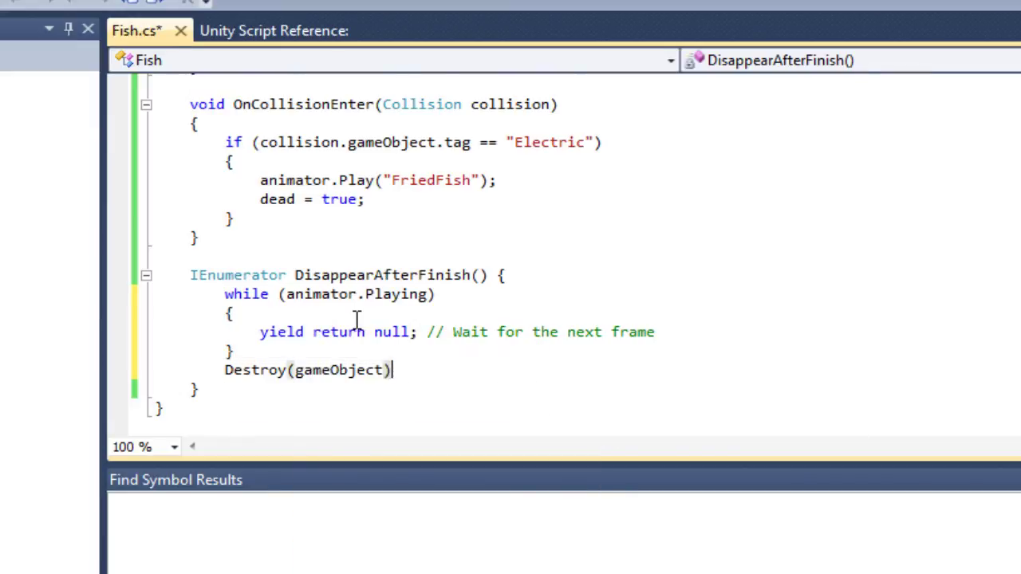
{"action": "type", "text": ";"}
{"action": "key", "text": "ctrl+s"}
{"action": "key", "text": "Up"}
{"action": "key", "text": "Up"}
{"action": "key", "text": "Up"}
{"action": "key", "text": "Up"}
{"action": "key", "text": "Up"}
{"action": "key", "text": "Up"}
{"action": "key", "text": "Up"}
{"action": "key", "text": "Up"}
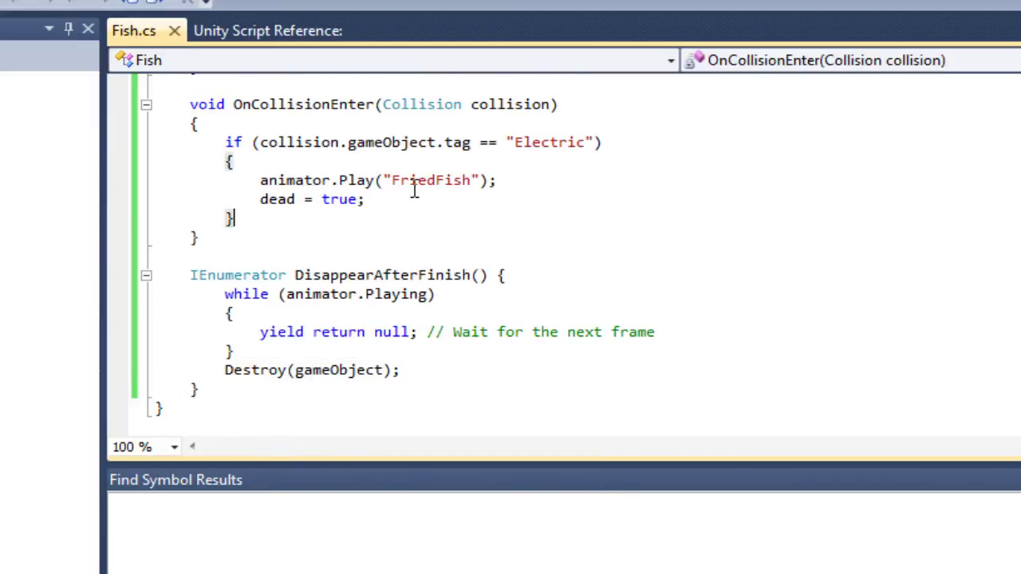
{"action": "left_click", "coordinate": [405, 185]}
{"action": "double_click", "coordinate": [406, 185]}
{"action": "left_click", "coordinate": [405, 197]}
{"action": "key", "text": "Return"}
{"action": "key", "text": "Return"}
{"action": "type", "text": "Start"}
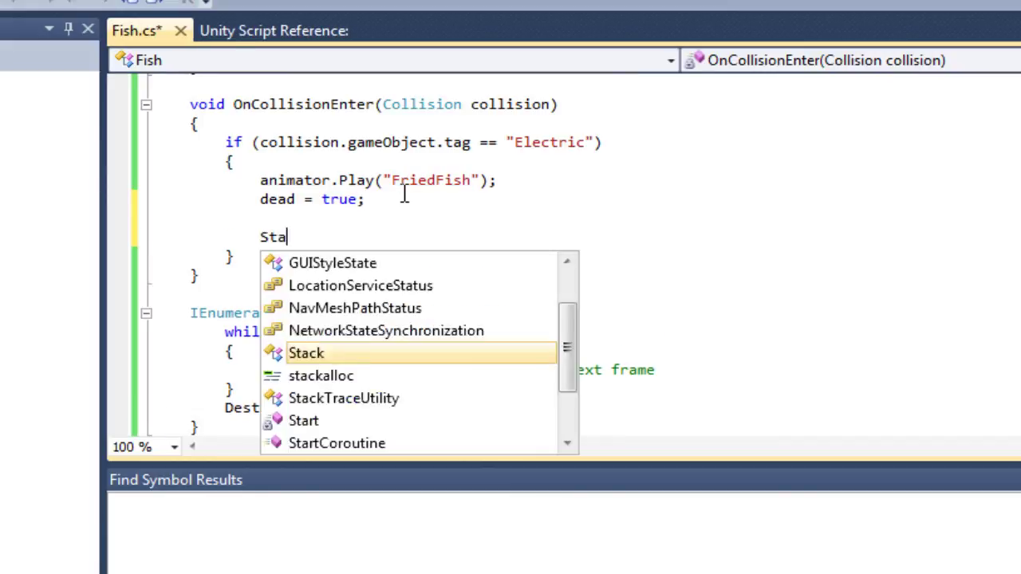
{"action": "type", "text": "Coroutine(Dispp"}
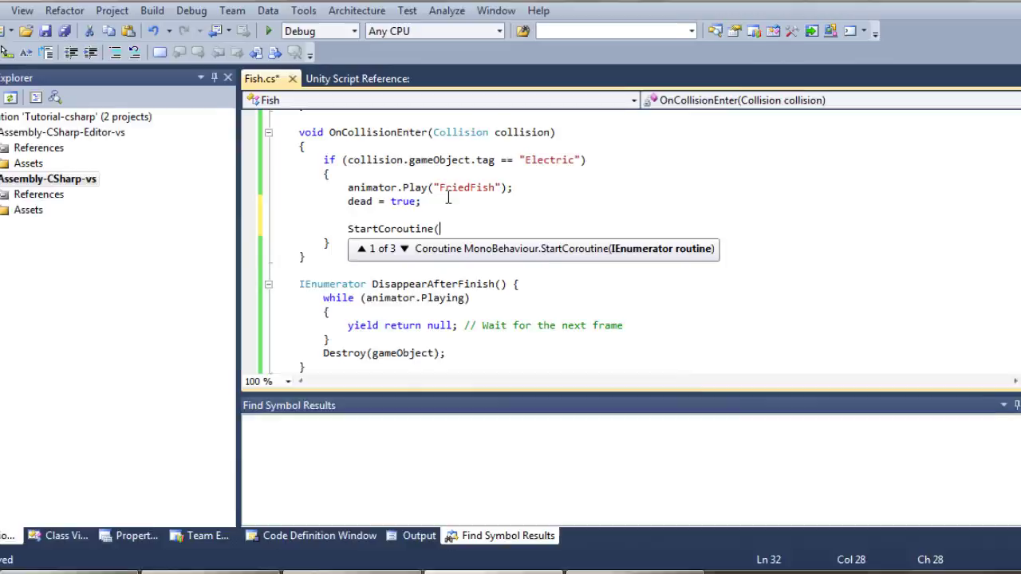
{"action": "key", "text": "BackSpace"}
{"action": "key", "text": "BackSpace"}
{"action": "type", "text": "appearAfterFinish());"}
{"action": "key", "text": "ctrl+s"}
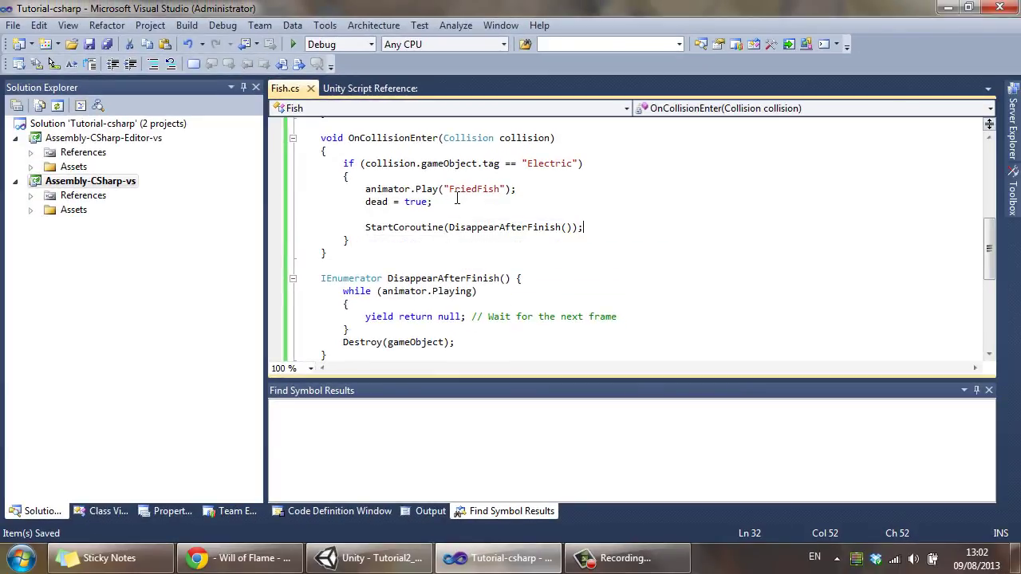
{"action": "key", "text": "alt+Tab"}
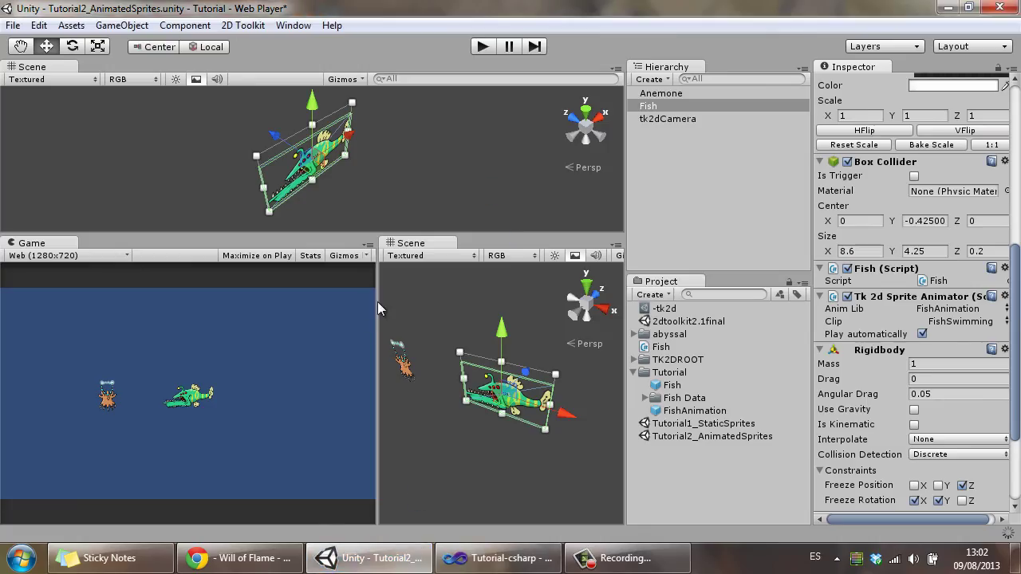
- Play-test with Maximize on Play until the fish fries on the anemone and vanishes, then pause
{"action": "left_click", "coordinate": [255, 255]}
{"action": "left_click", "coordinate": [482, 46]}
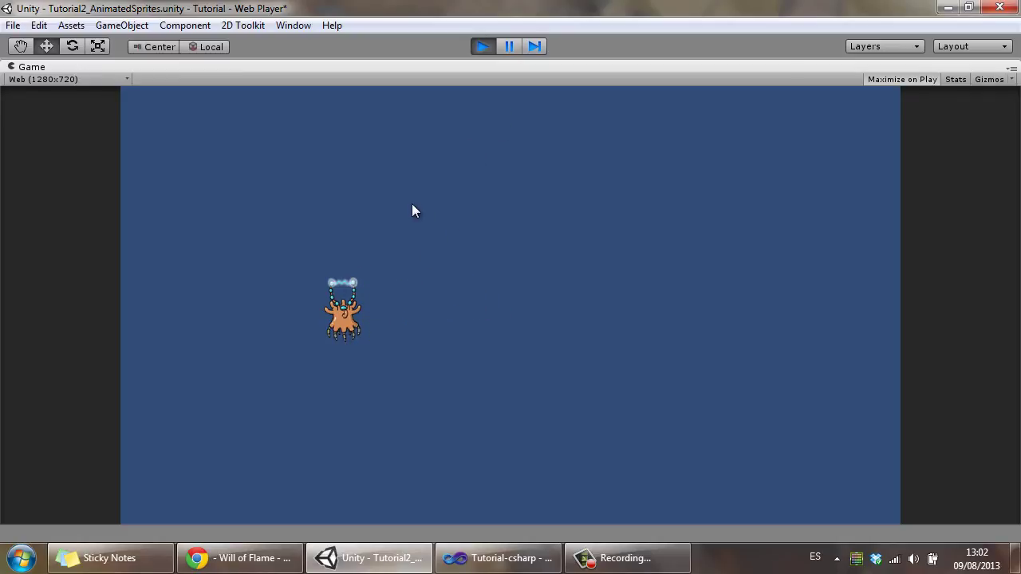
{"action": "left_click", "coordinate": [508, 46]}
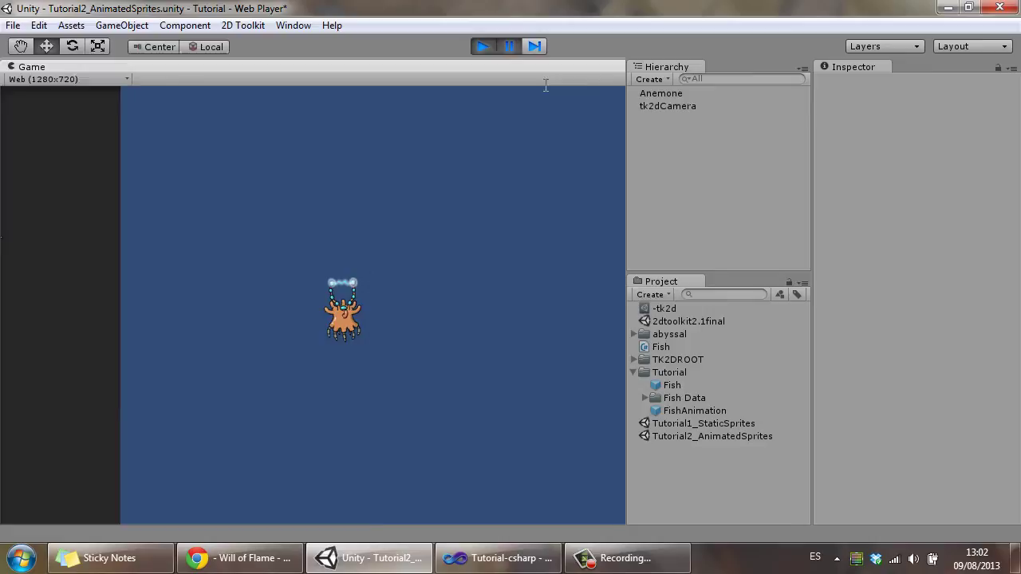